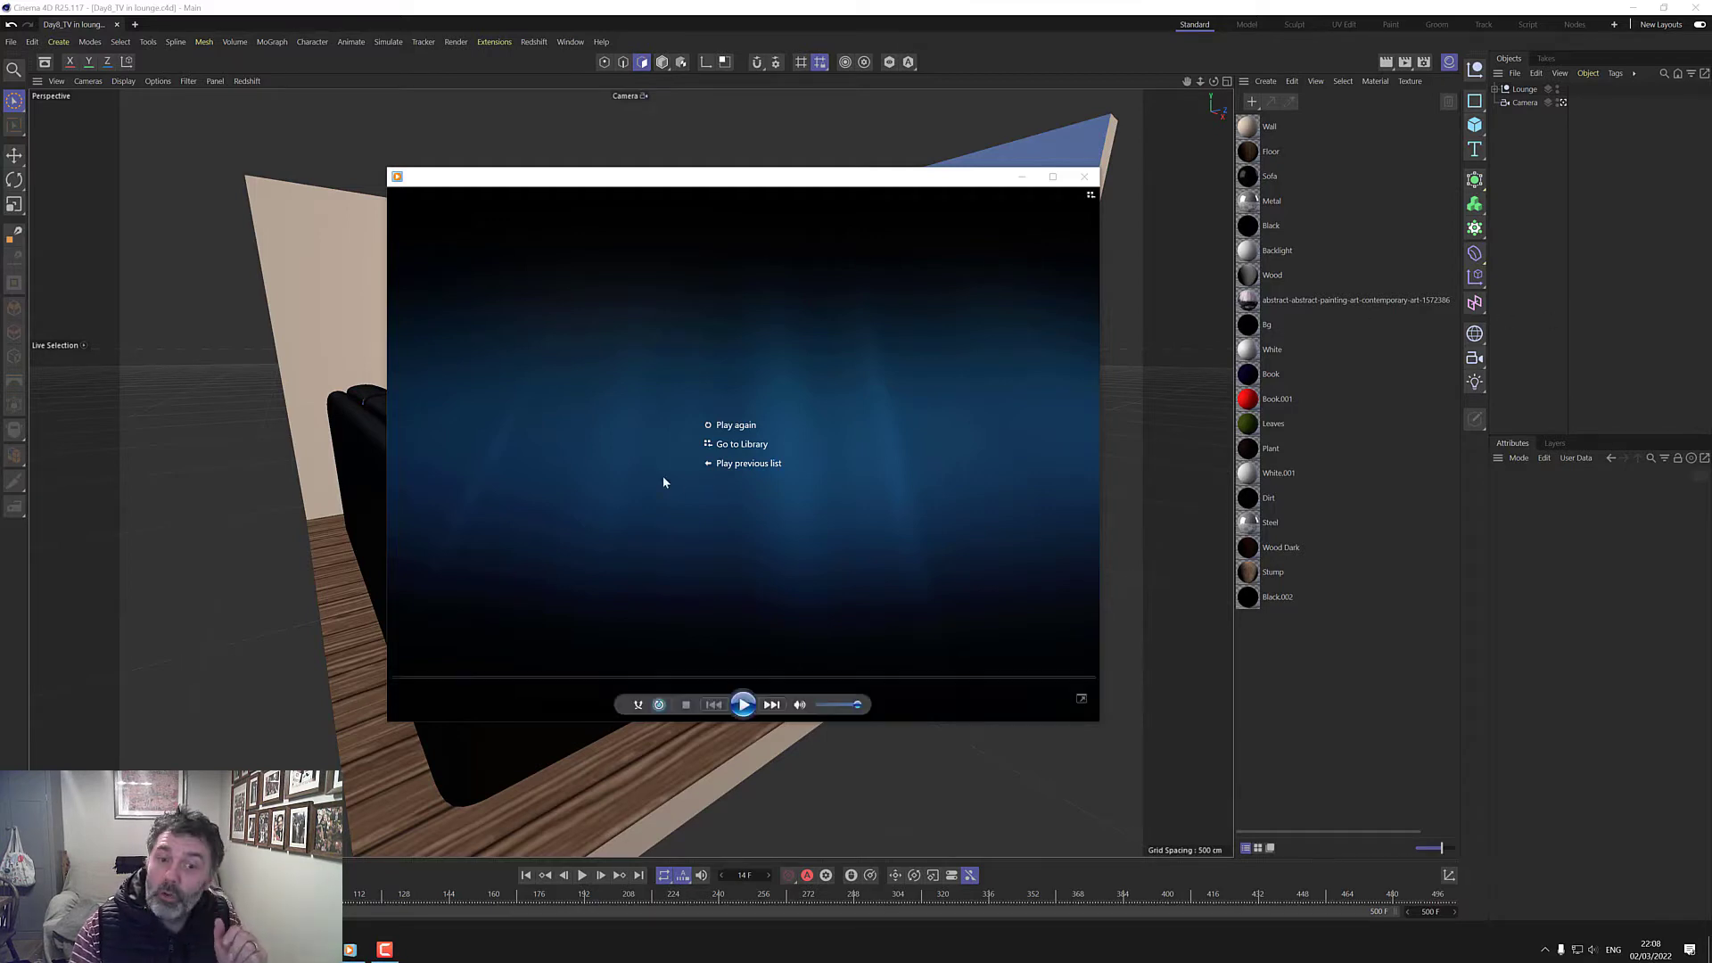
Step: Replay the rendered lounge clip, pause it at 00:19, then resume playback
{"action": "left_click", "coordinate": [743, 705]}
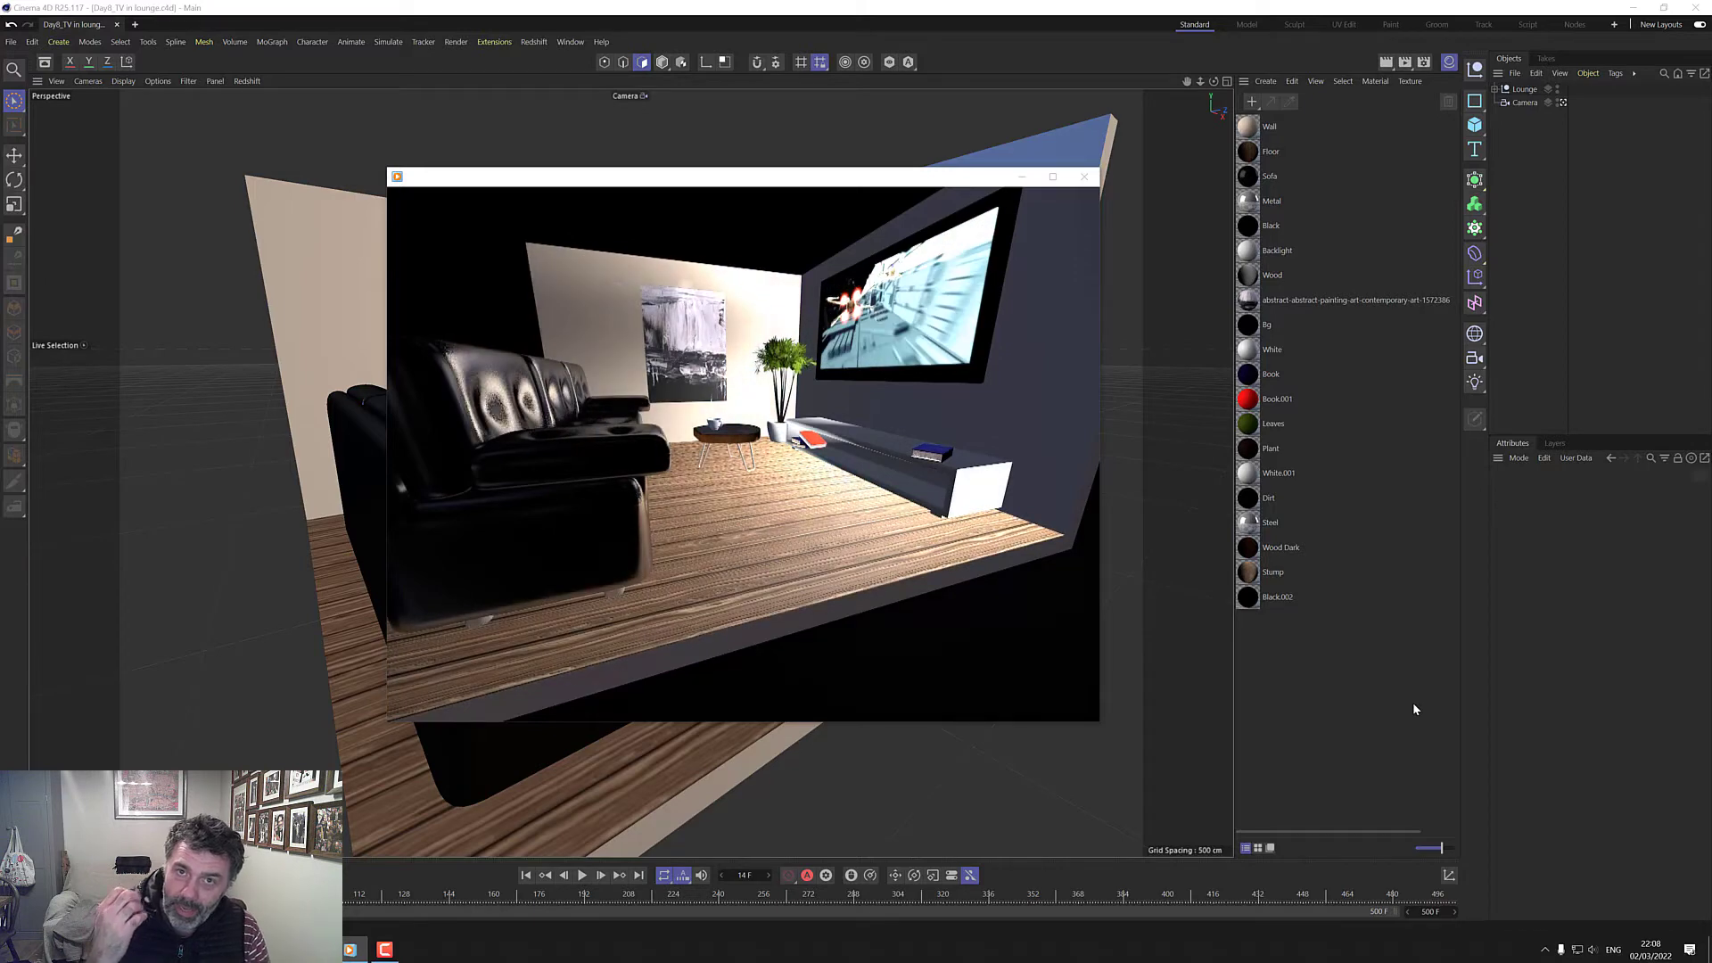
{"action": "left_click", "coordinate": [743, 704]}
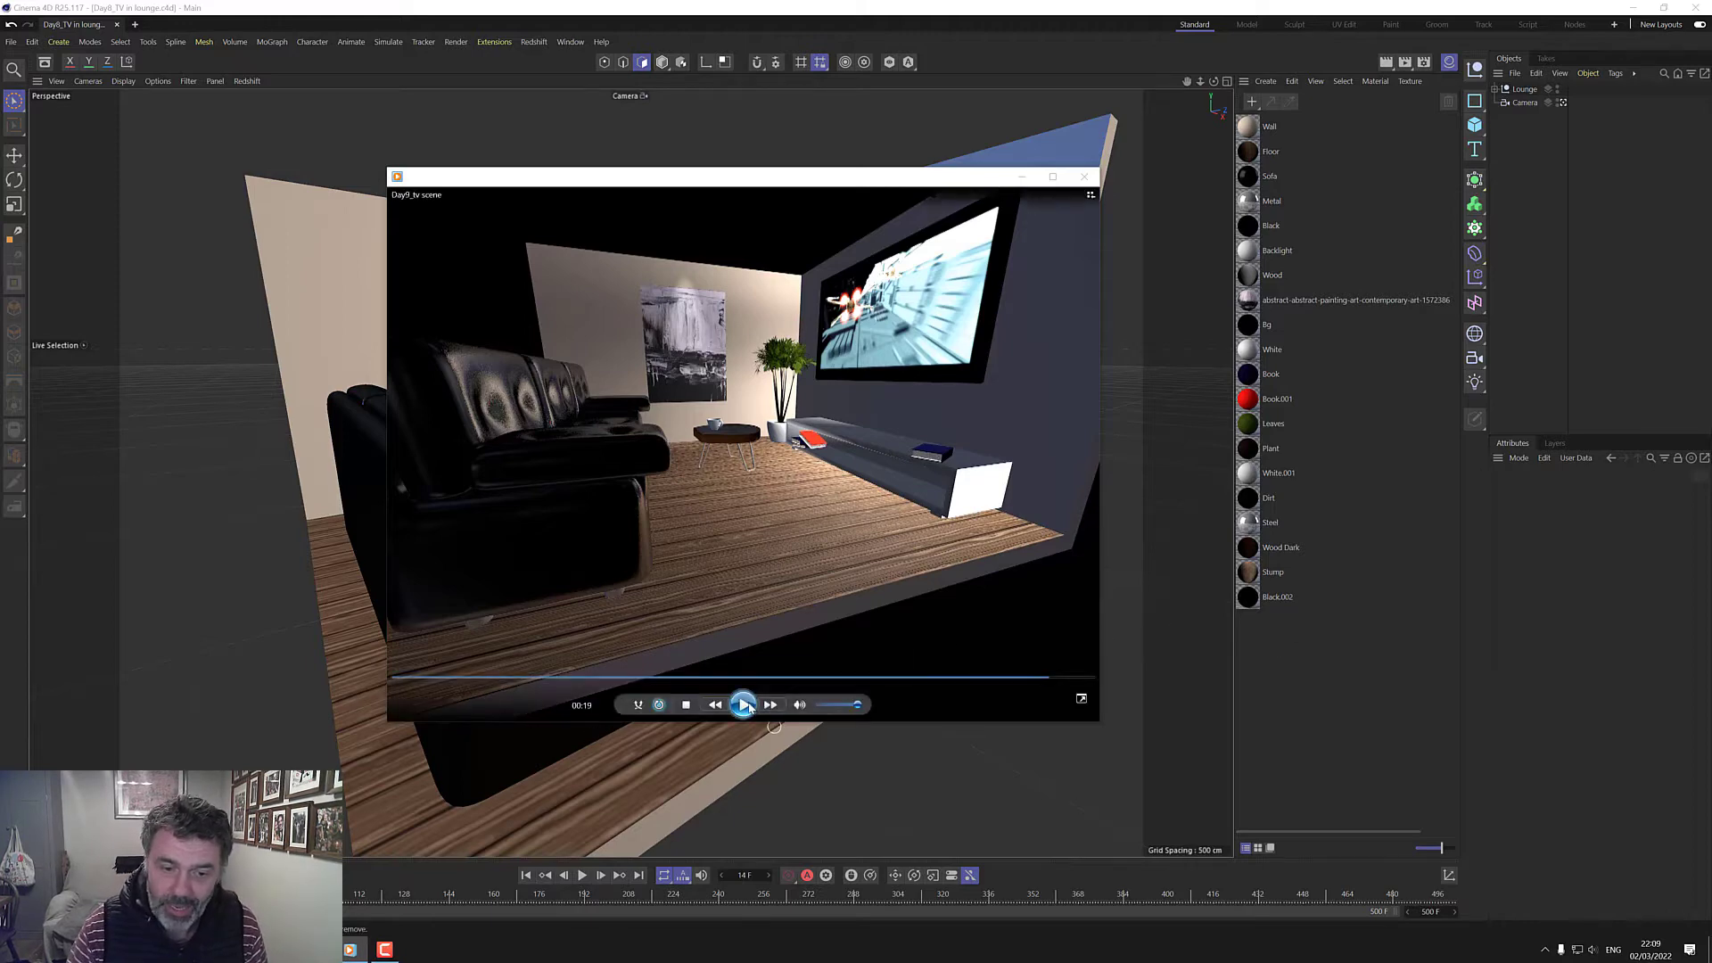
{"action": "left_click", "coordinate": [745, 706]}
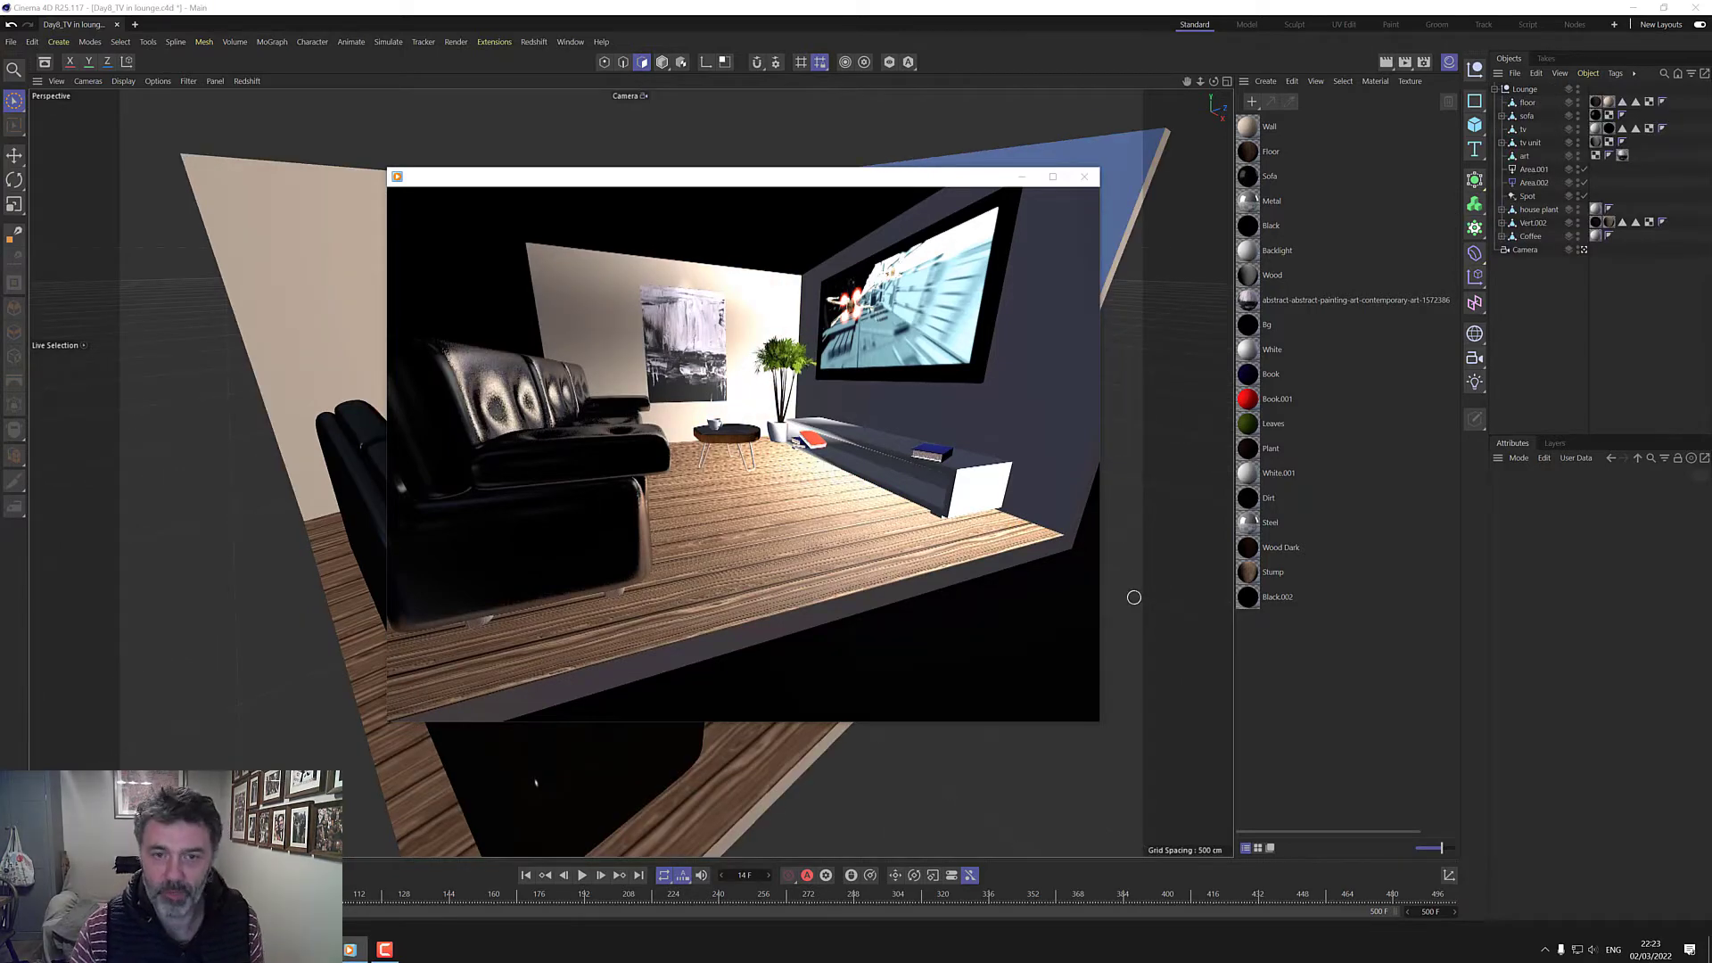
Step: Close Windows Media Player and orbit the Cinema 4D viewport to look over the lounge
{"action": "mouse_move", "coordinate": [928, 171]}
{"action": "left_click_drag", "start_coordinate": [928, 171], "coordinate": [942, 187]}
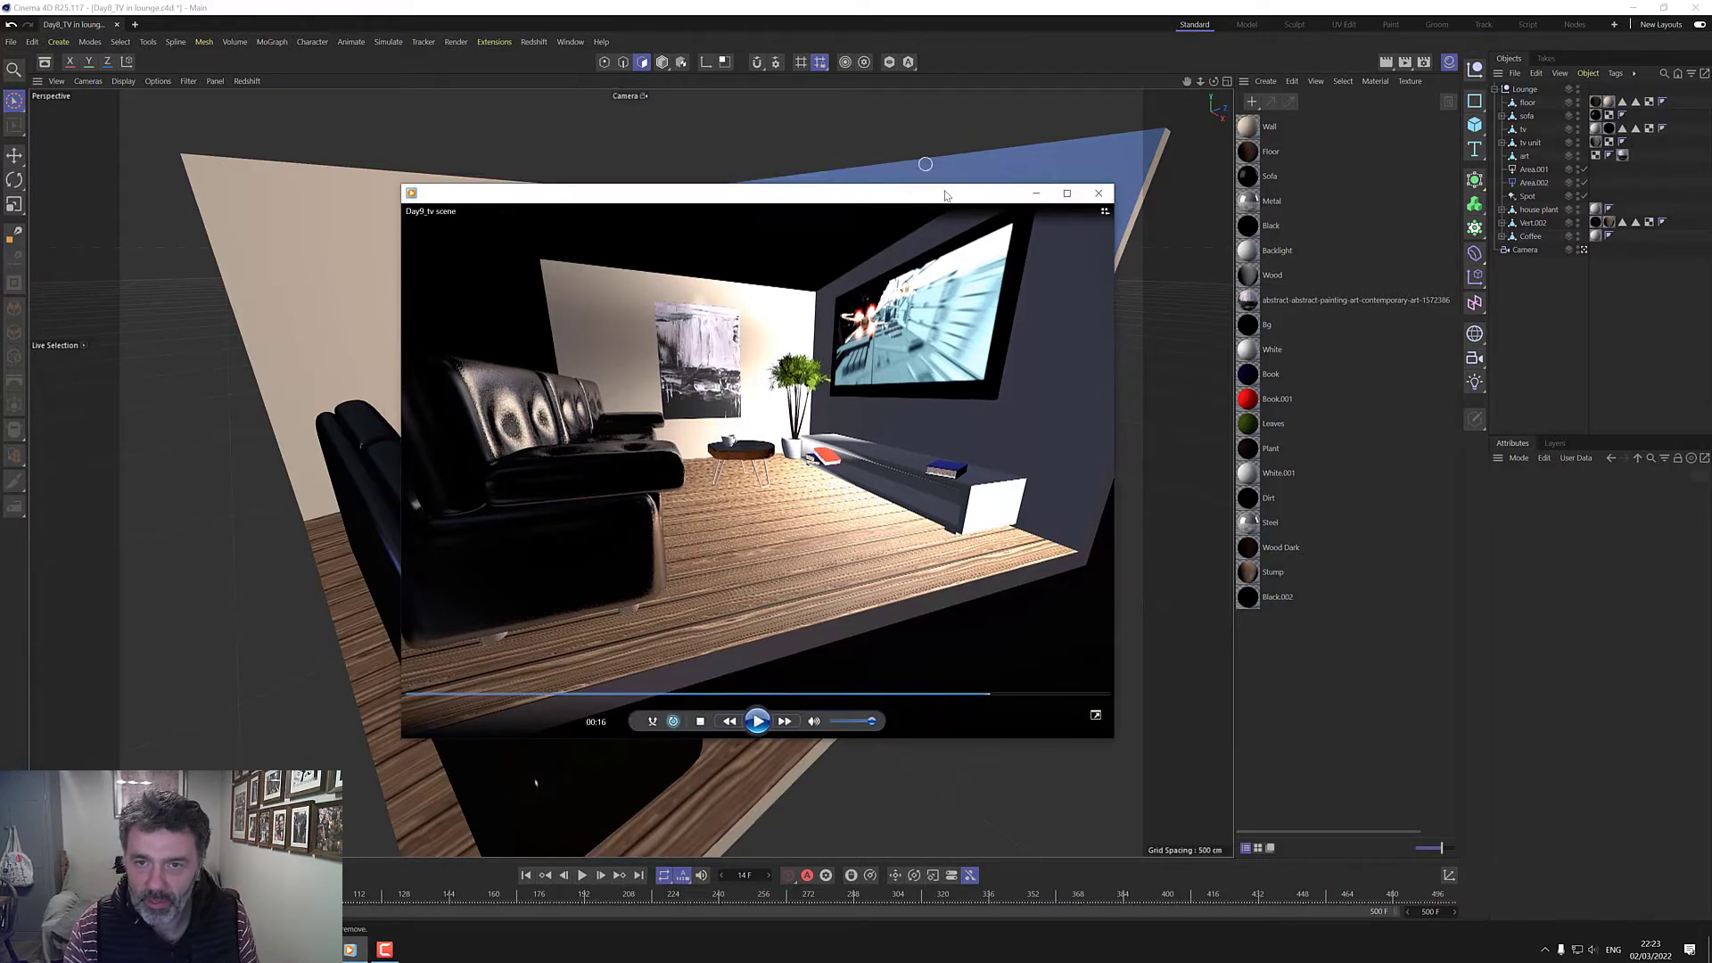
{"action": "left_click", "coordinate": [1098, 191]}
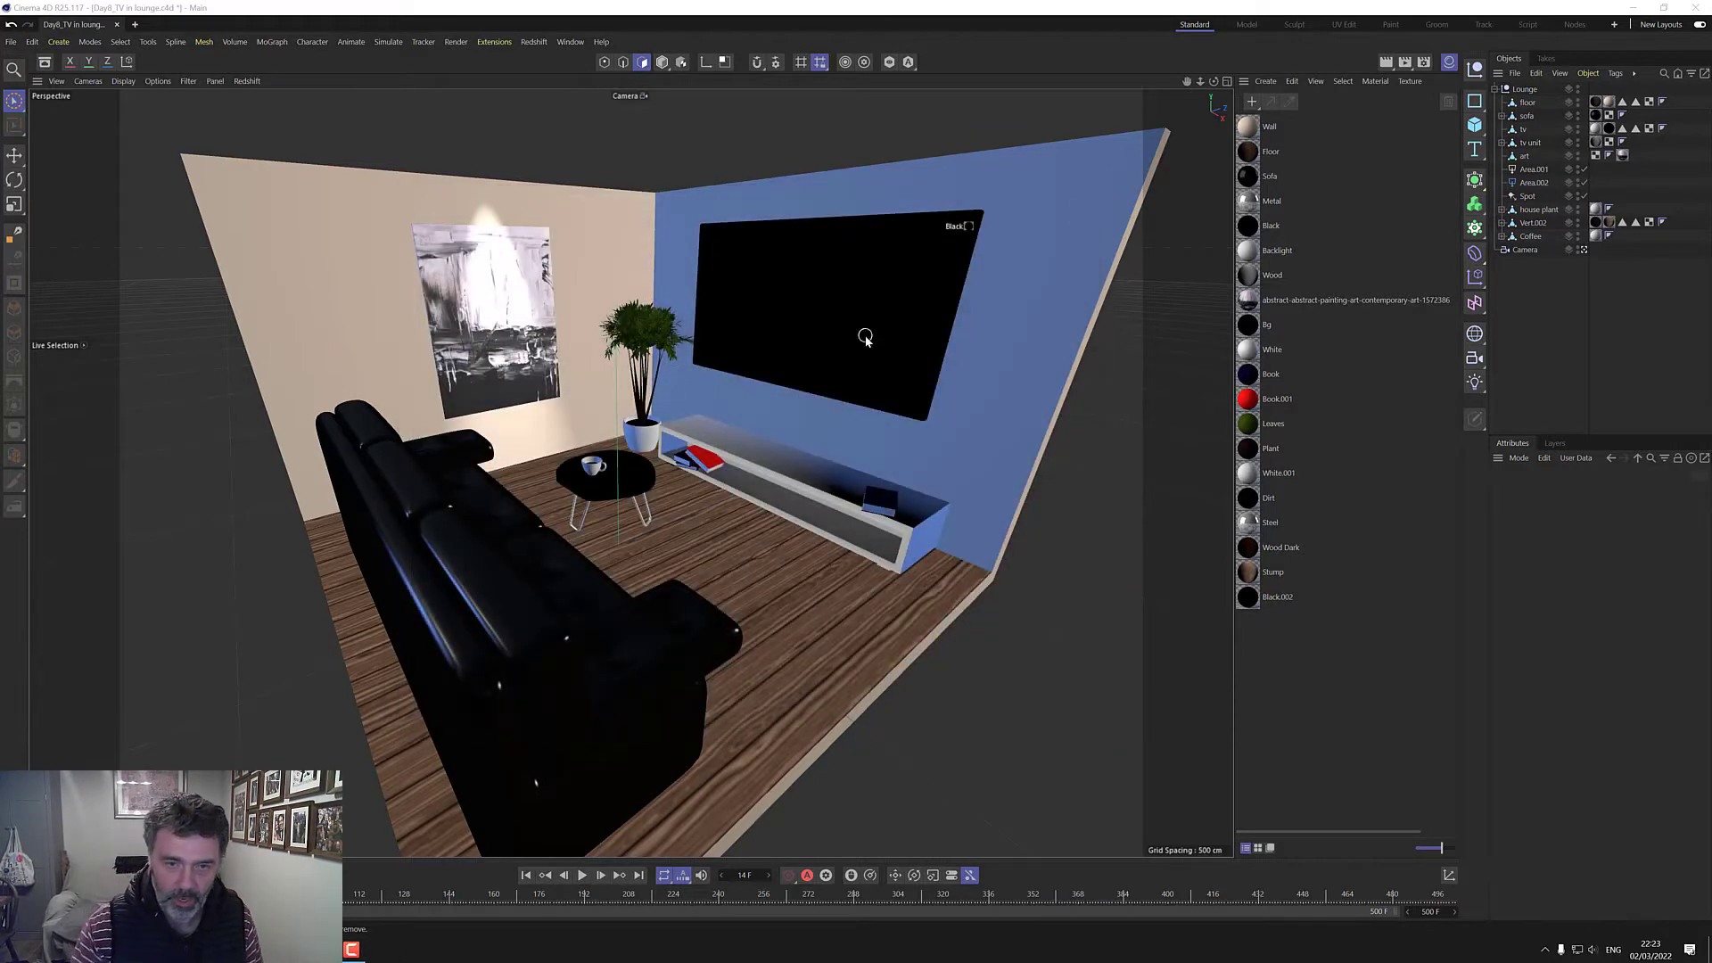
{"action": "left_click_drag", "start_coordinate": [1213, 81], "coordinate": [1097, 87]}
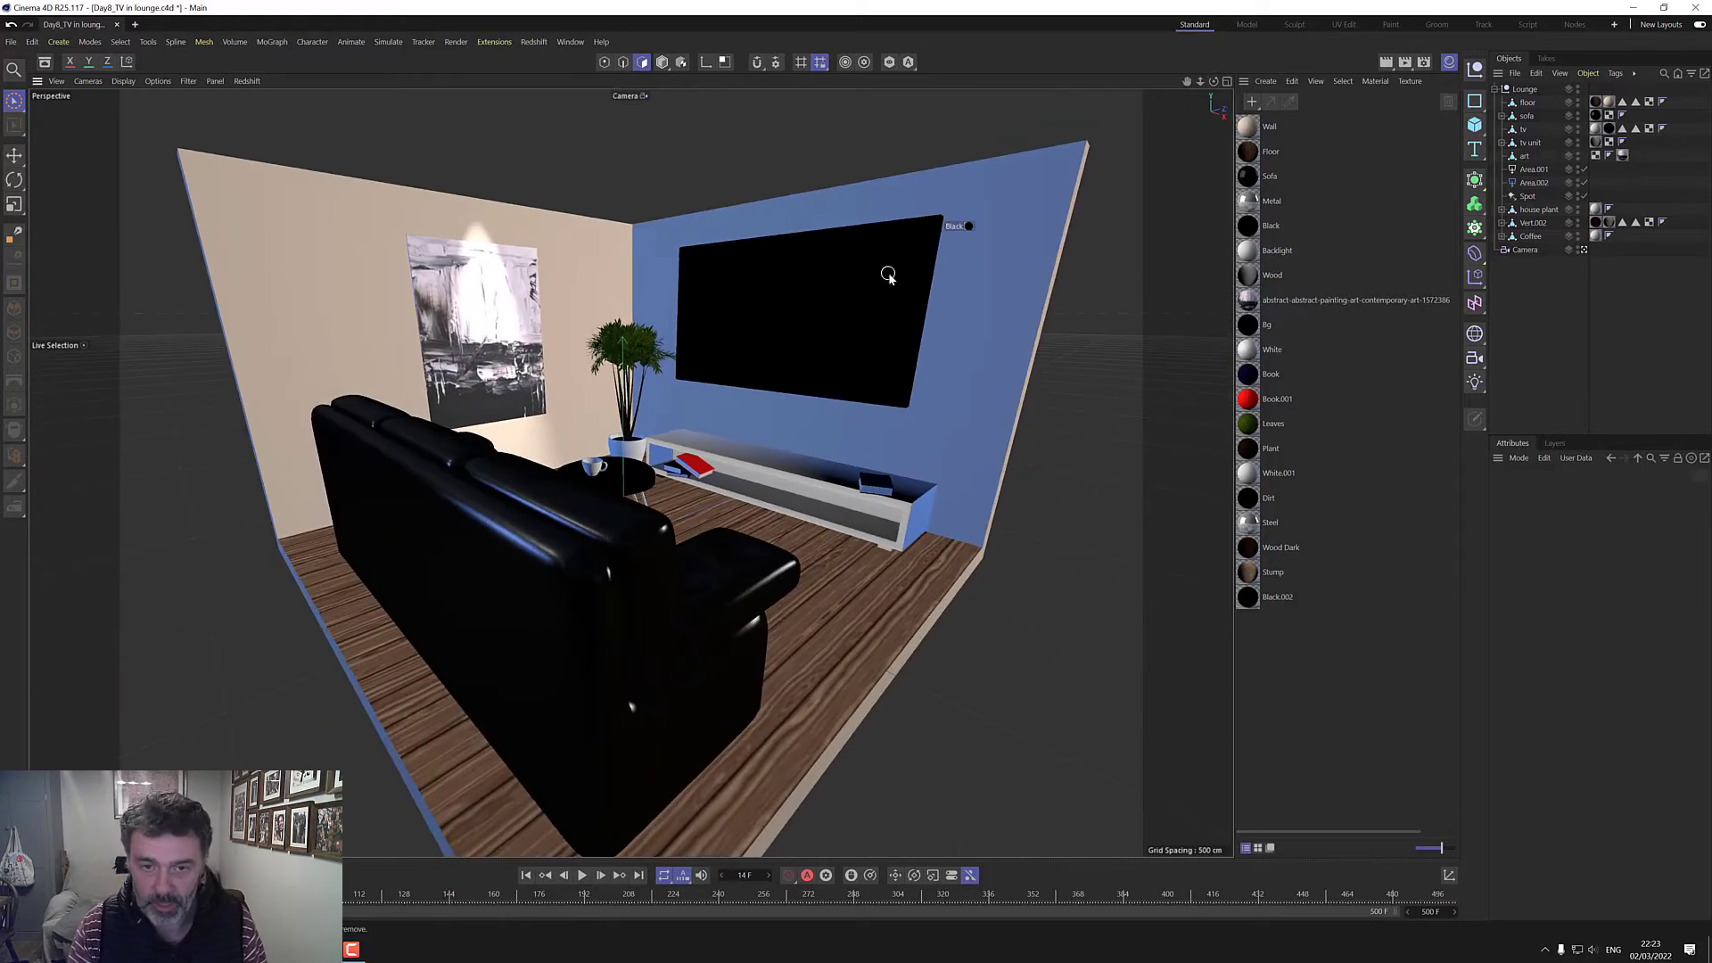
{"action": "left_click_drag", "start_coordinate": [1214, 81], "coordinate": [1257, 83]}
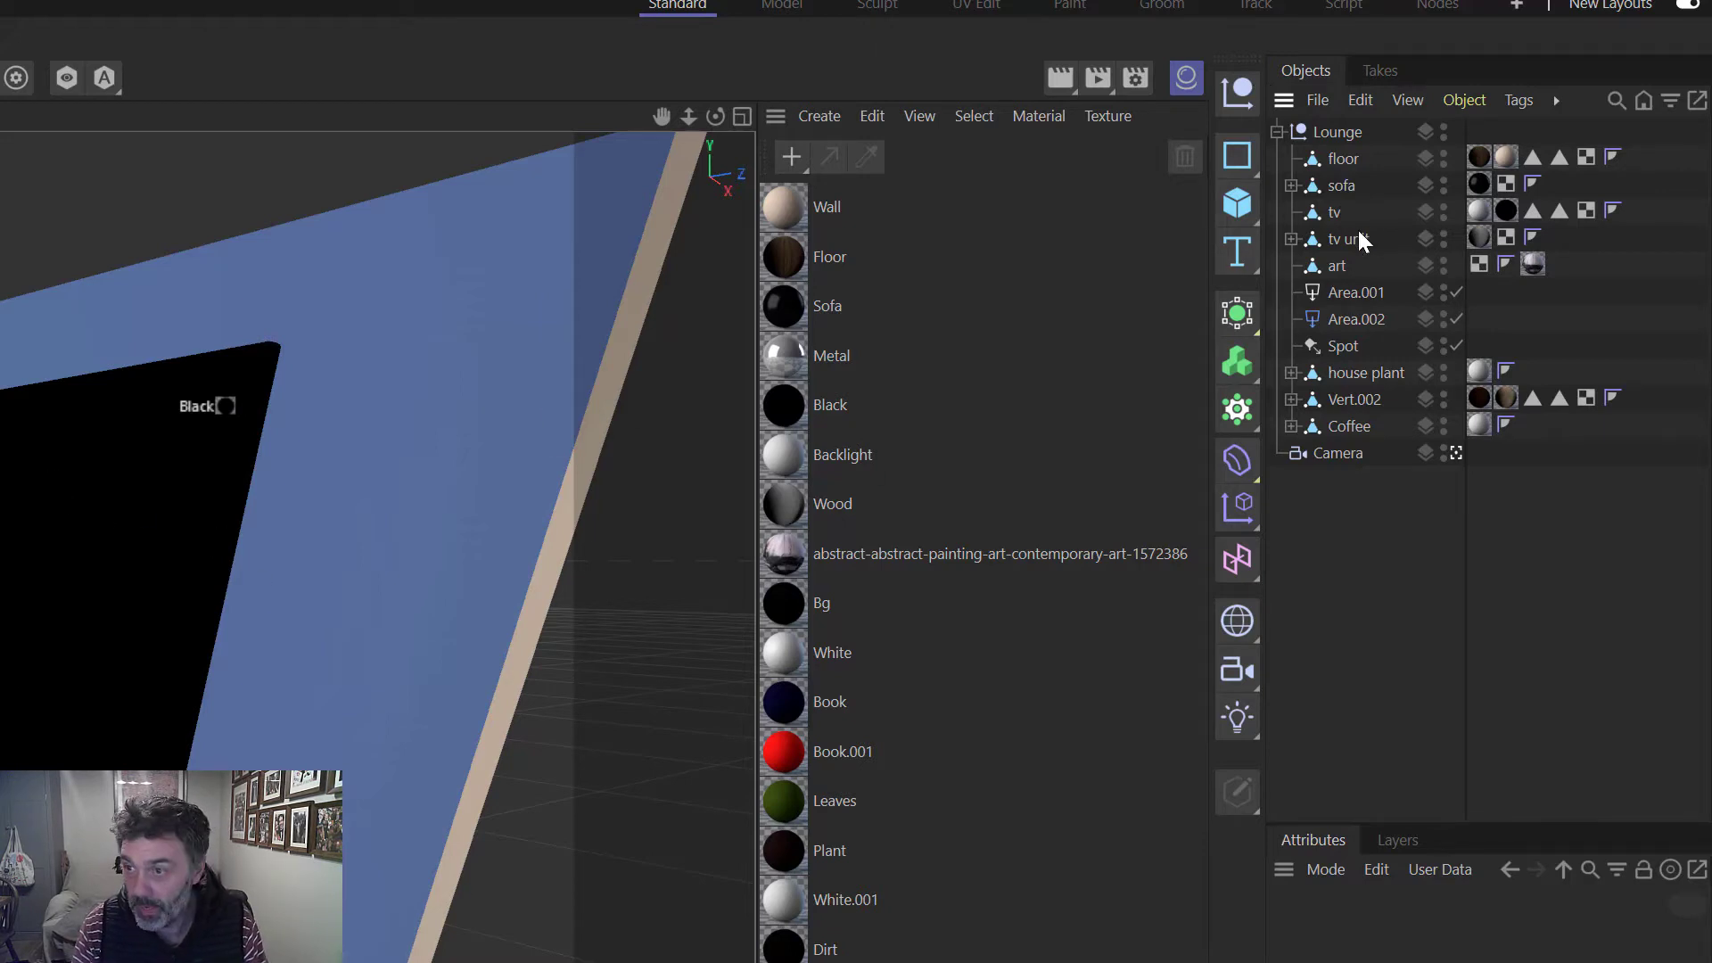
Step: Preview a light material and Metal on the TV screen polygons, then select the Black material
{"action": "left_click", "coordinate": [1335, 212]}
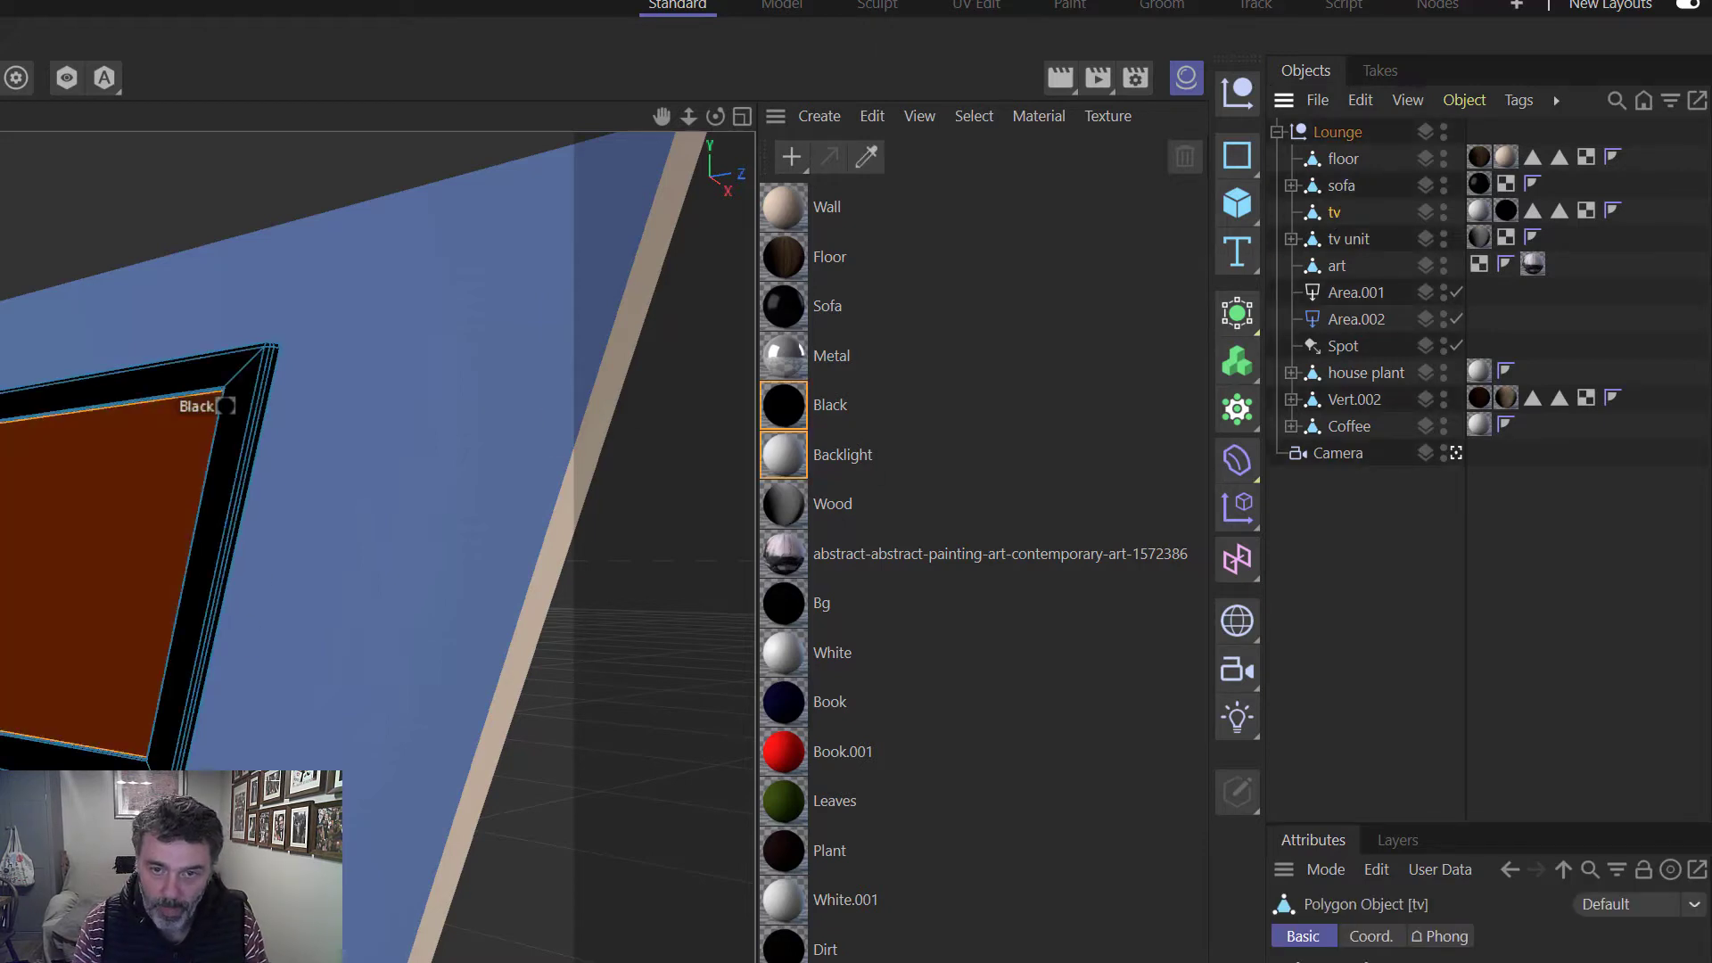
{"action": "left_click_drag", "start_coordinate": [1204, 601], "coordinate": [504, 852]}
{"action": "left_click", "coordinate": [535, 847]}
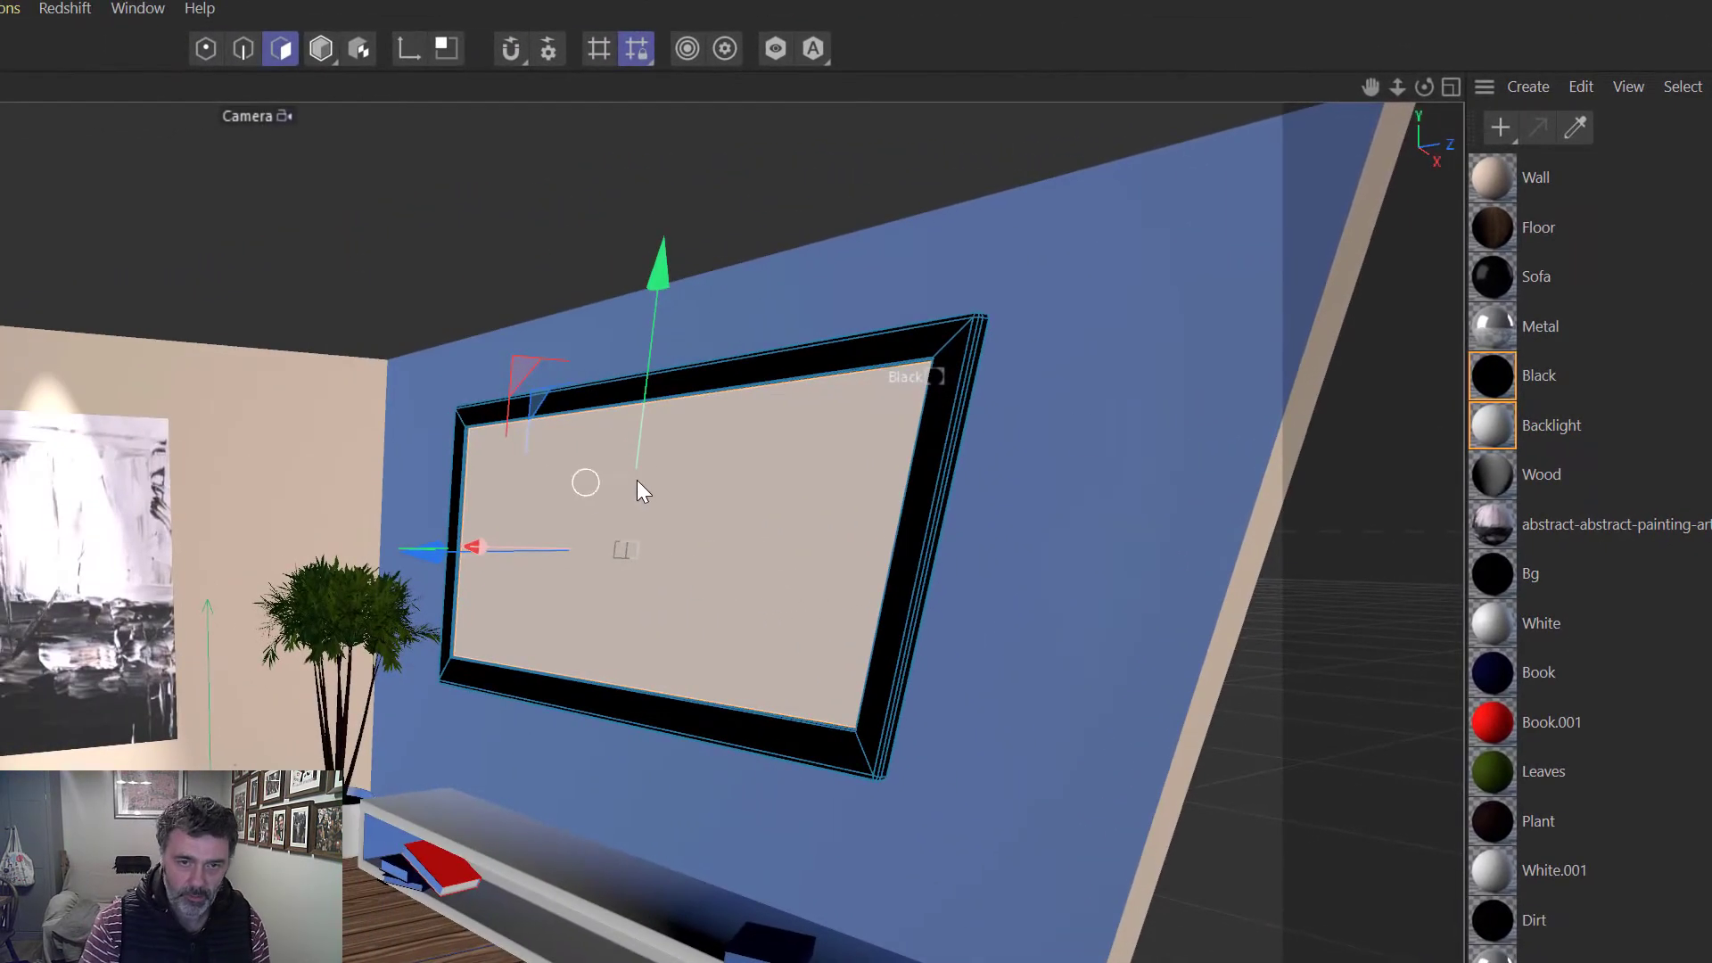
{"action": "left_click", "coordinate": [53, 535]}
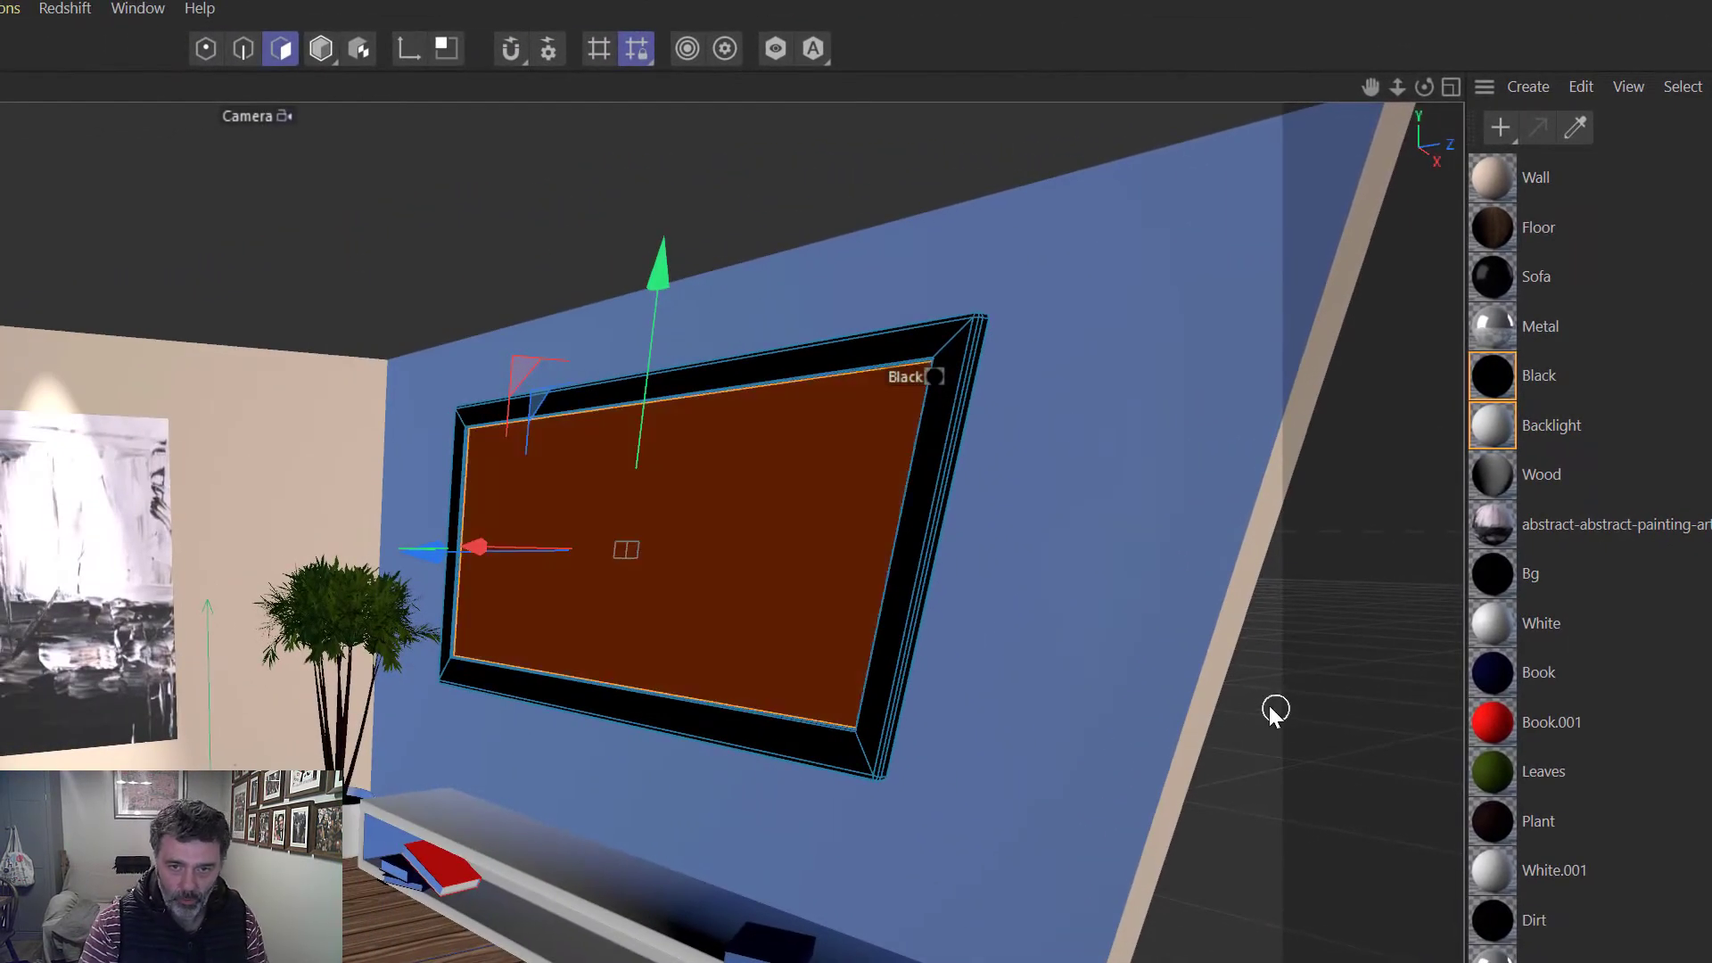
{"action": "left_click_drag", "start_coordinate": [1137, 649], "coordinate": [654, 479]}
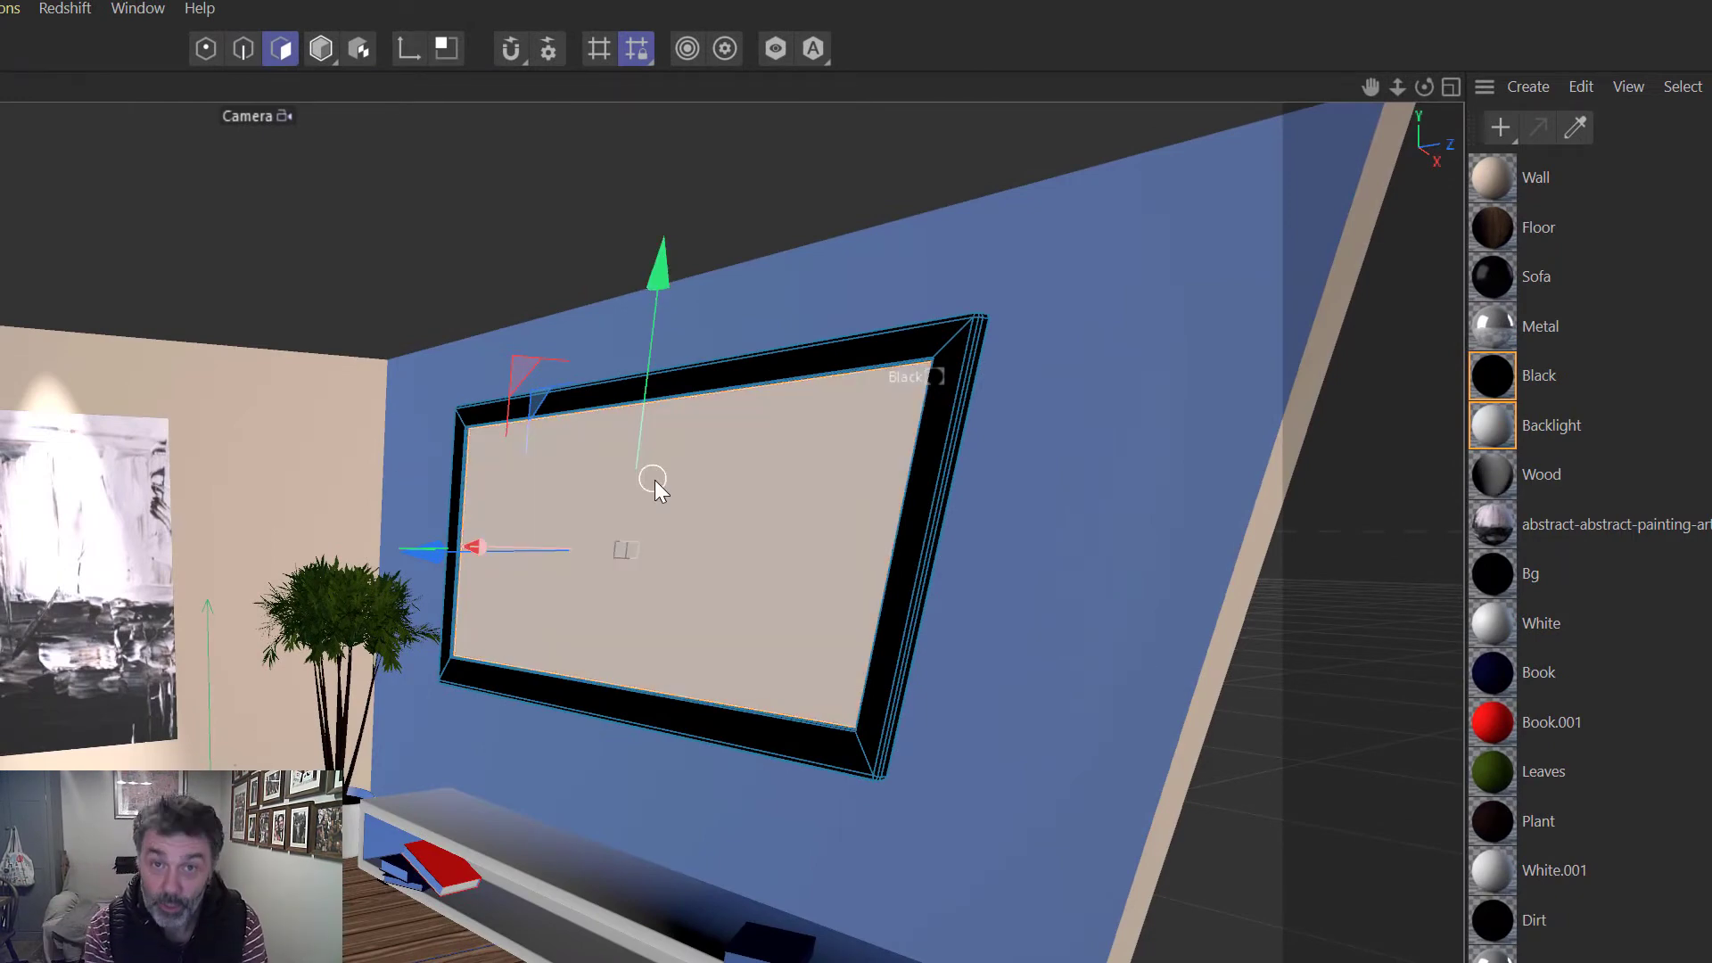
{"action": "left_click_drag", "start_coordinate": [654, 479], "coordinate": [451, 389]}
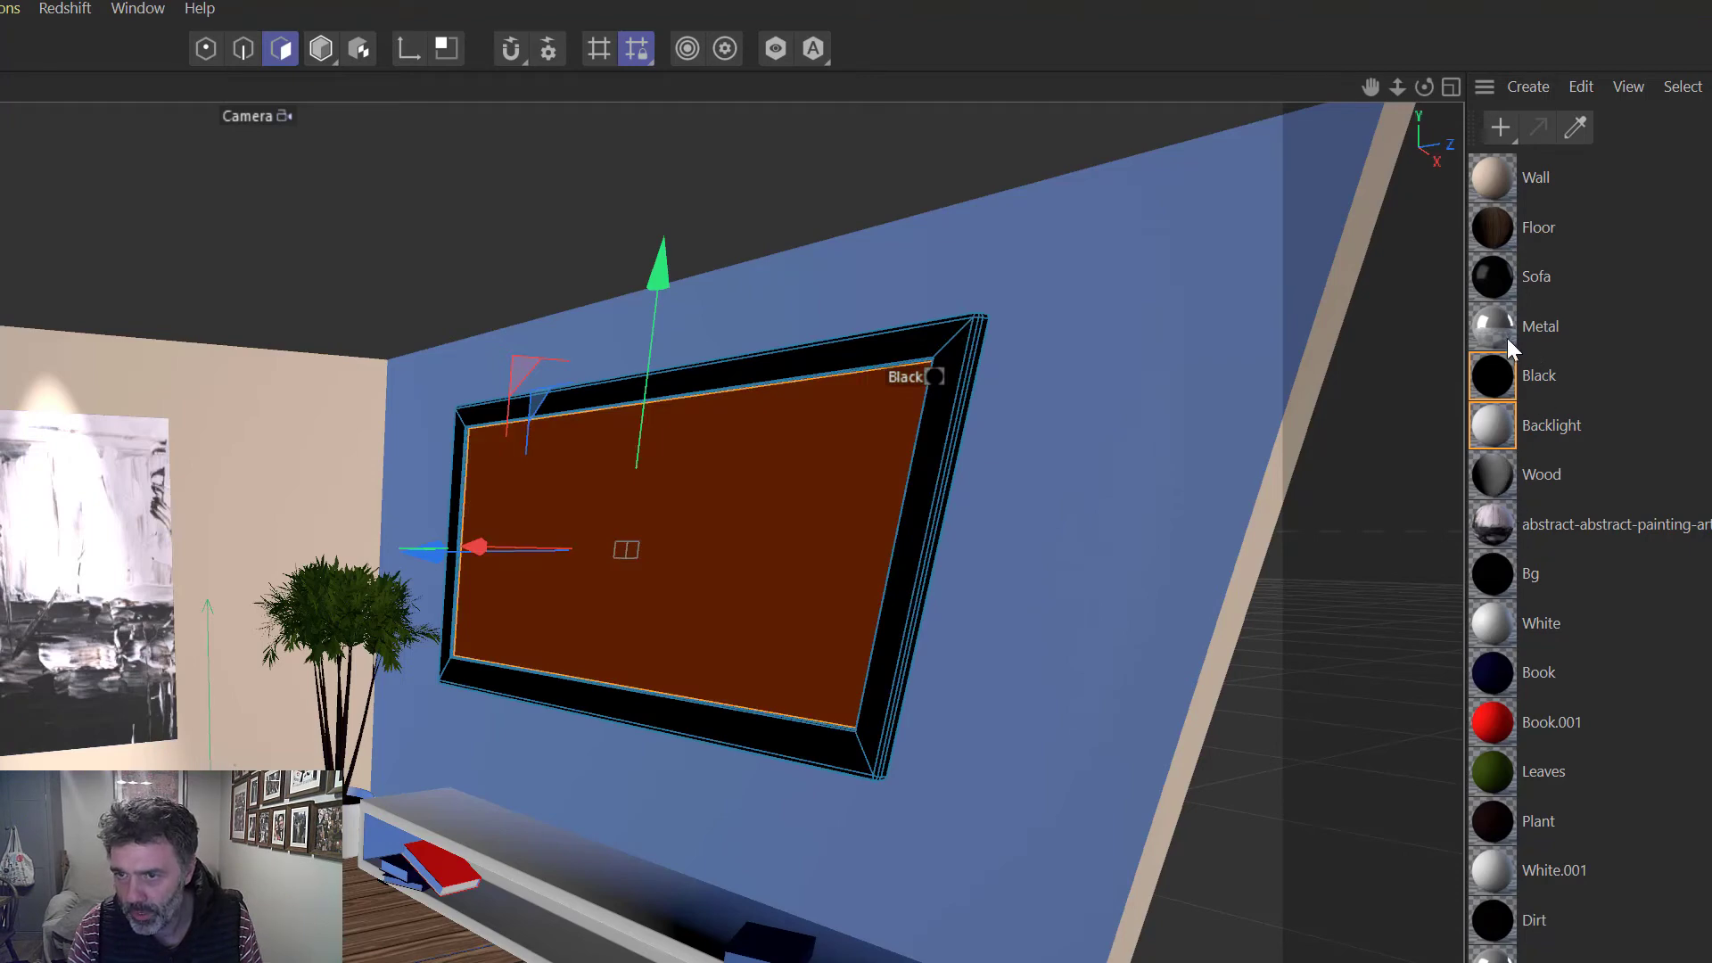
{"action": "left_click_drag", "start_coordinate": [1495, 323], "coordinate": [746, 535]}
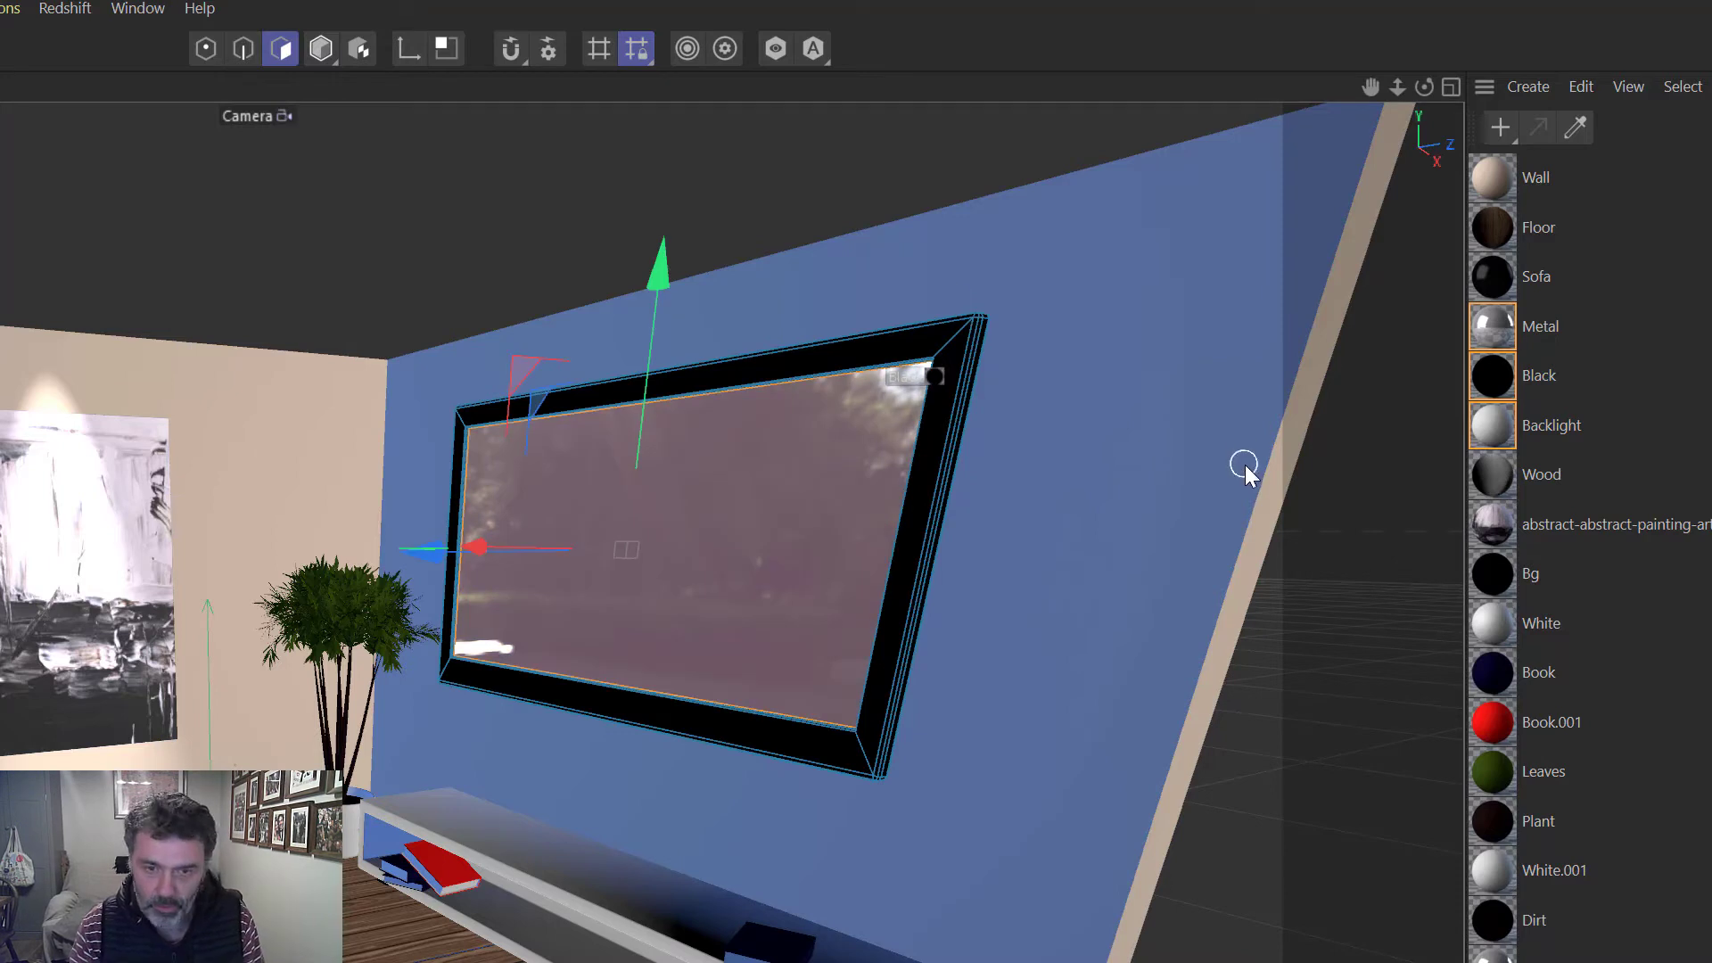
{"action": "left_click", "coordinate": [1538, 375]}
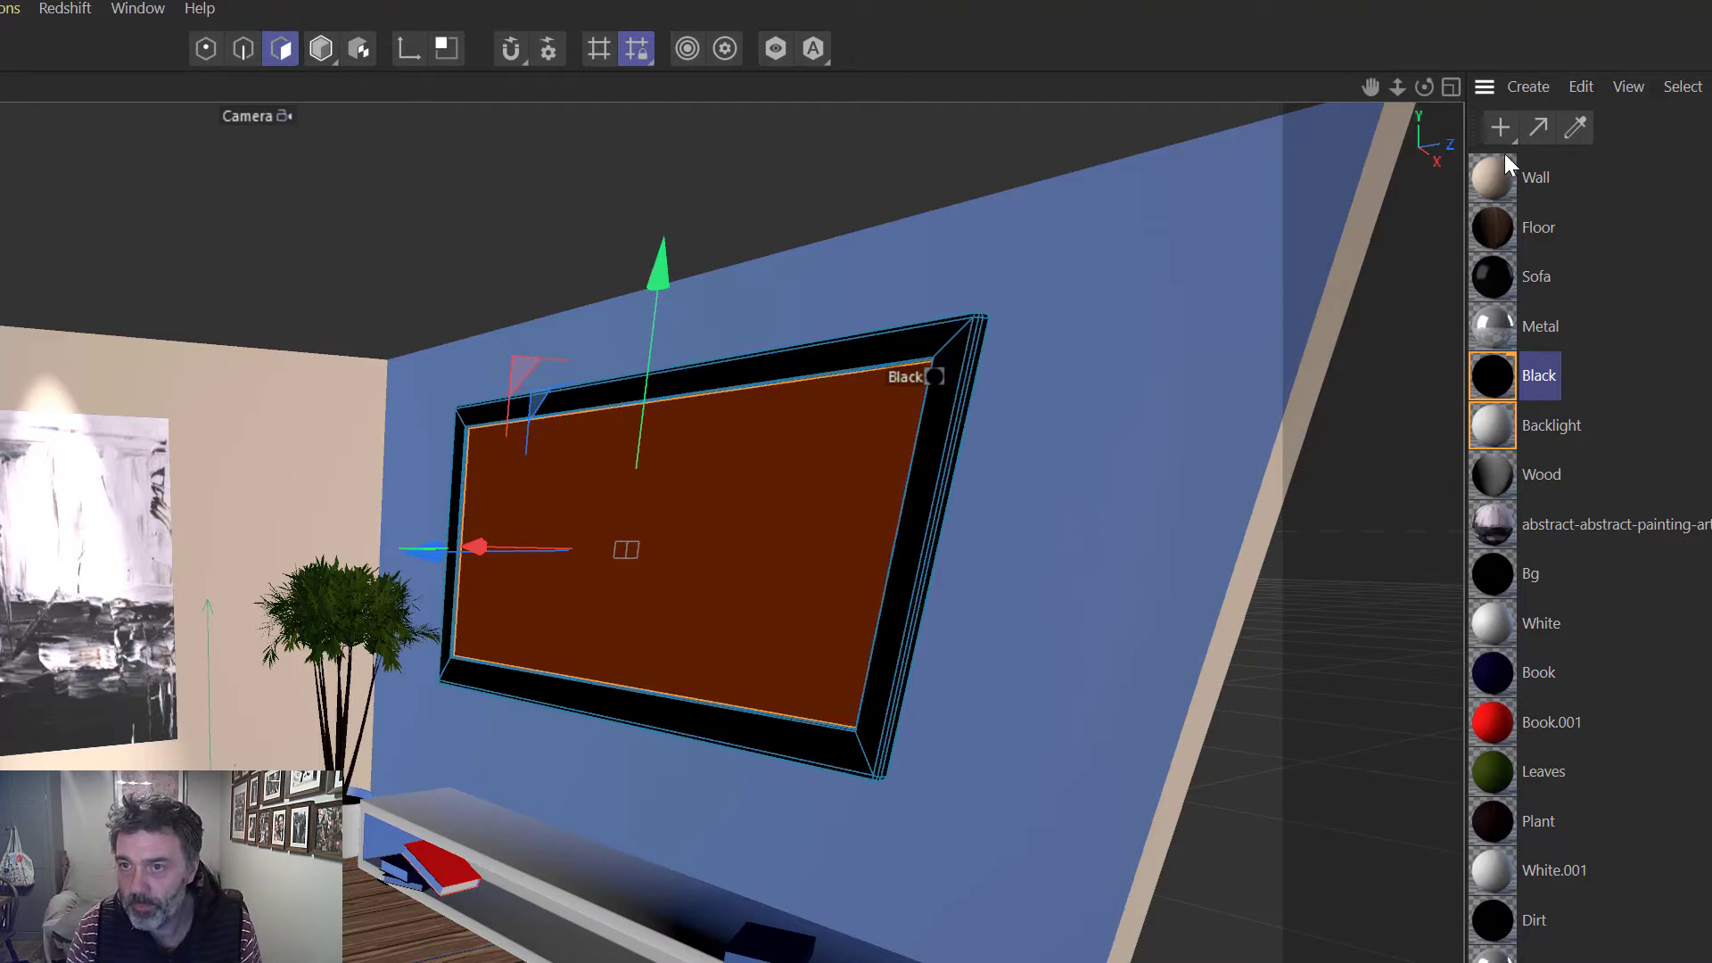
Step: Create a new material and disable Color and Reflectance, enabling Luminance and Glow instead
{"action": "left_click", "coordinate": [1500, 127]}
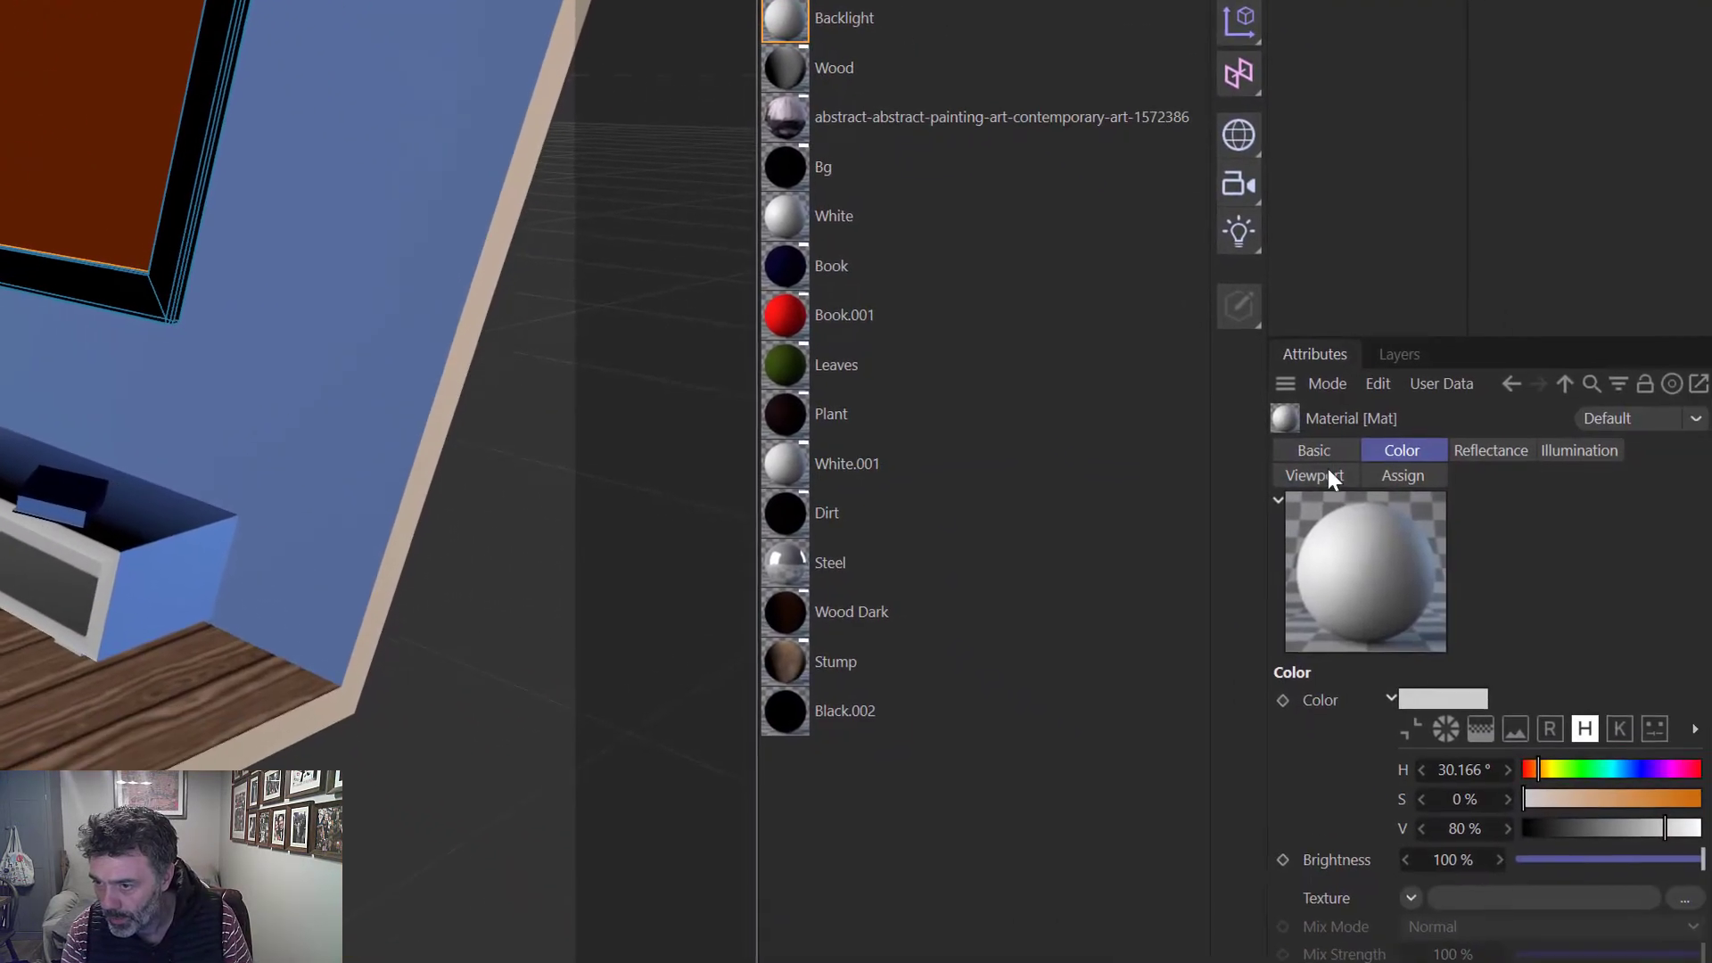
{"action": "left_click", "coordinate": [1324, 449]}
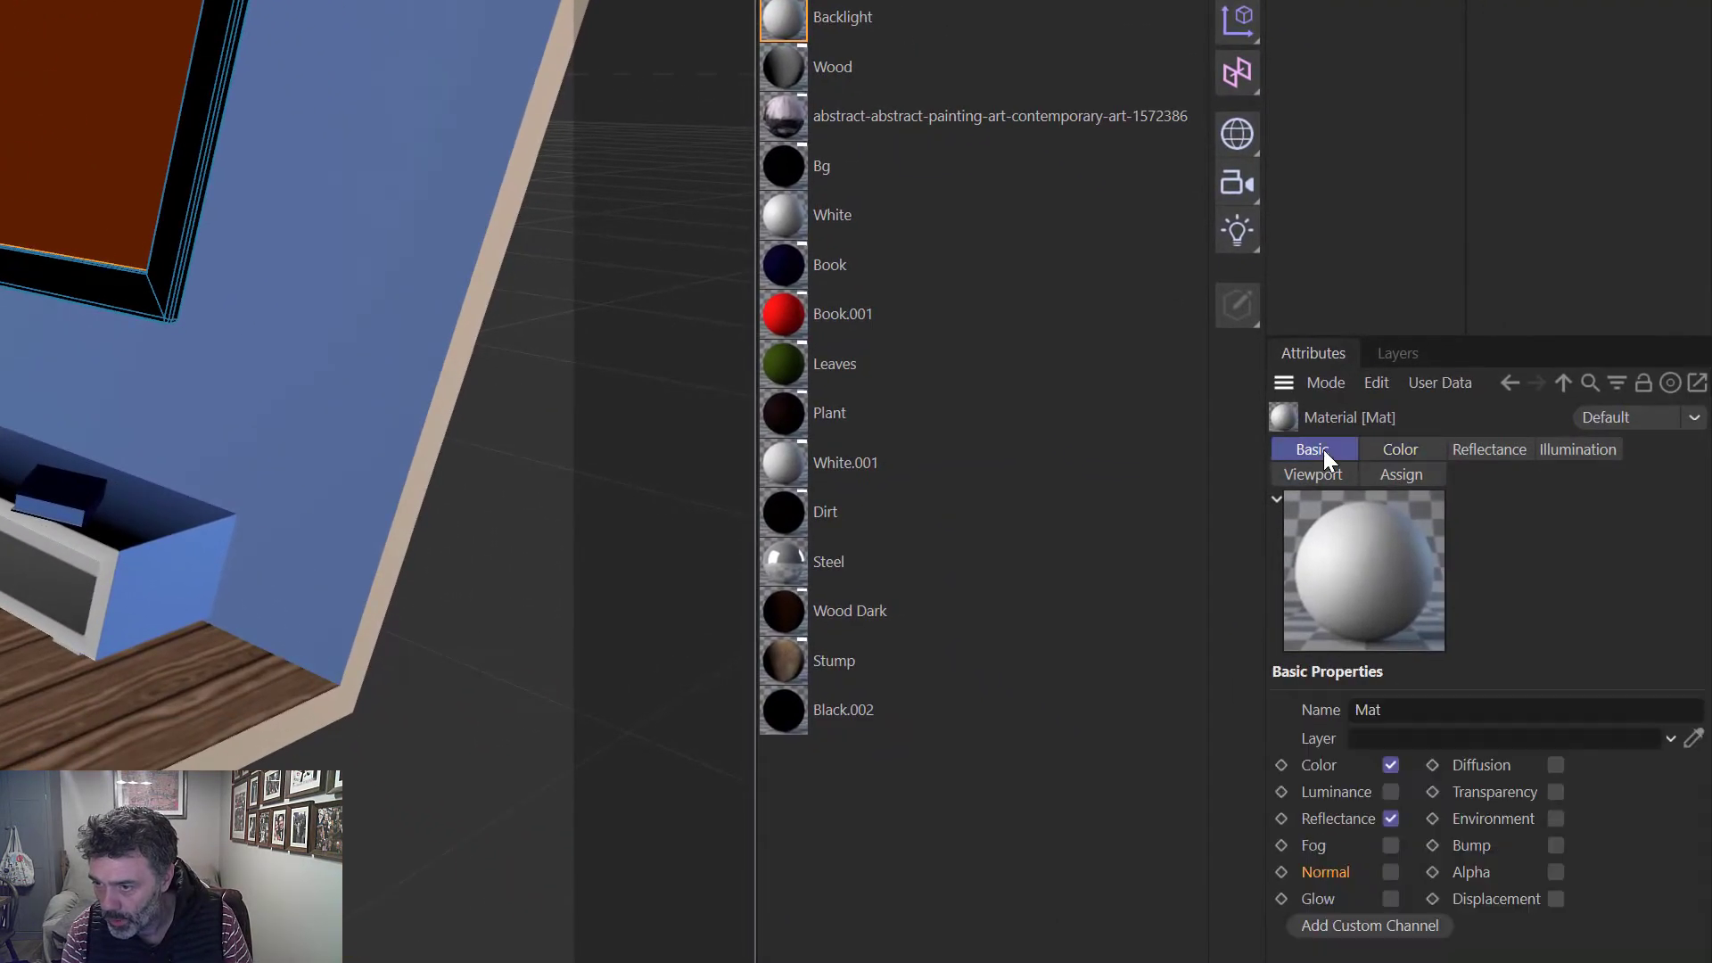
{"action": "left_click", "coordinate": [1390, 765]}
{"action": "left_click", "coordinate": [1390, 819]}
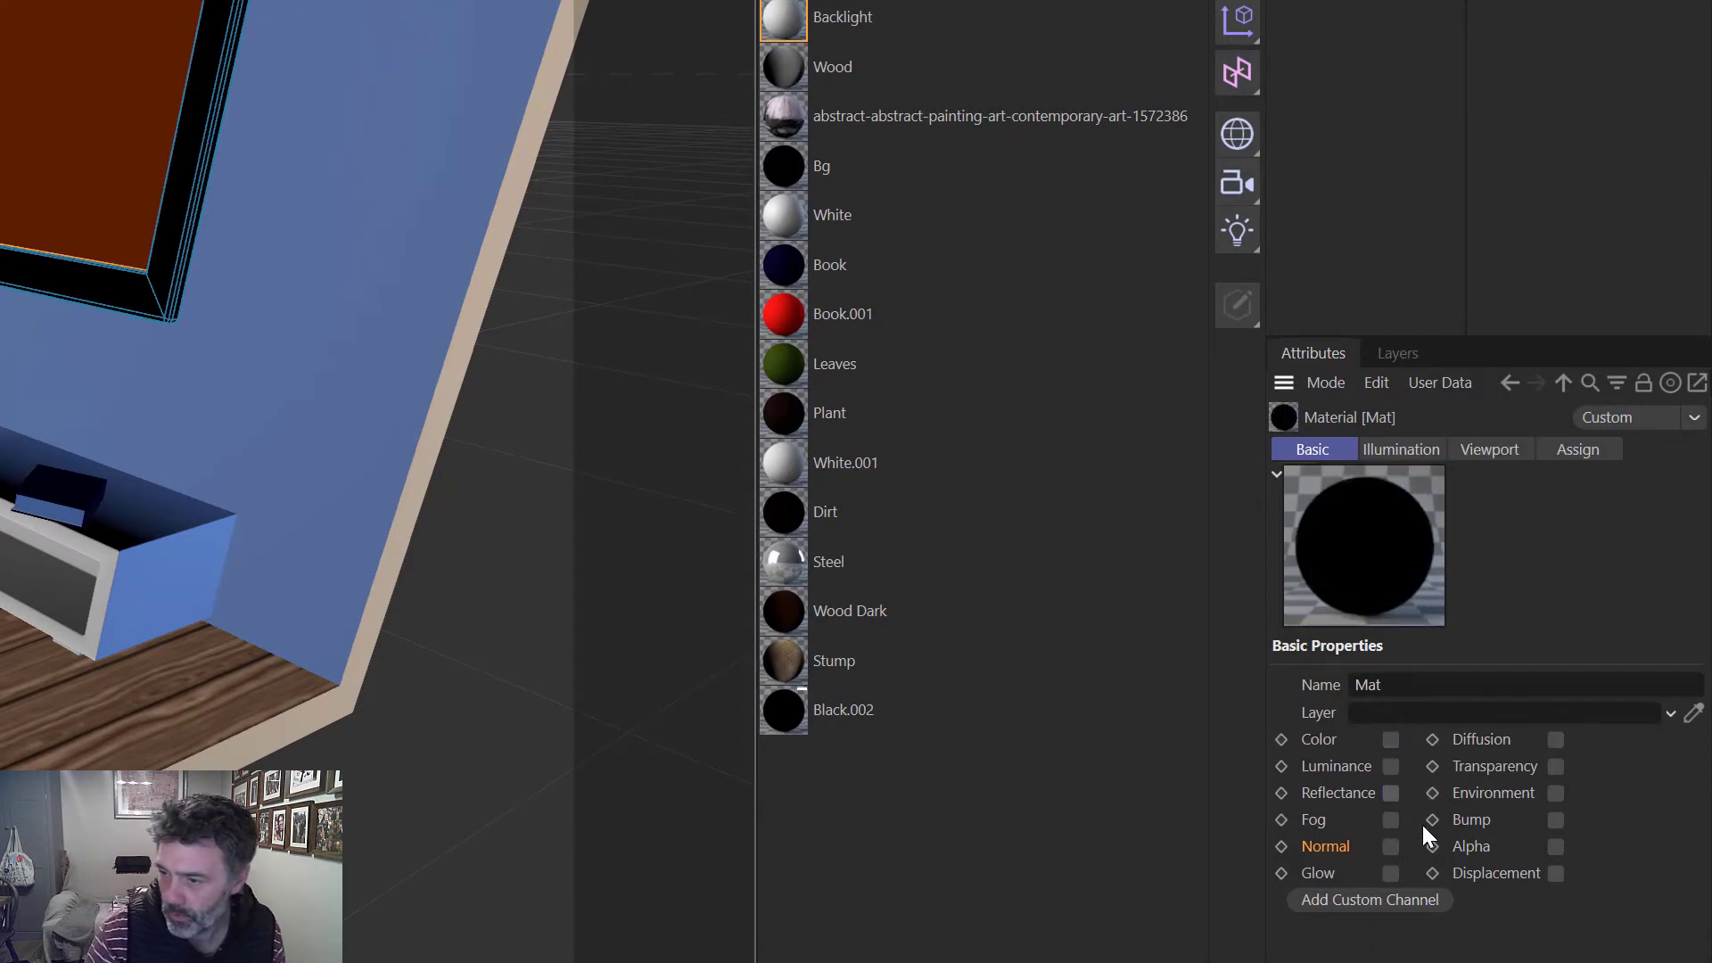
{"action": "left_click", "coordinate": [1391, 767]}
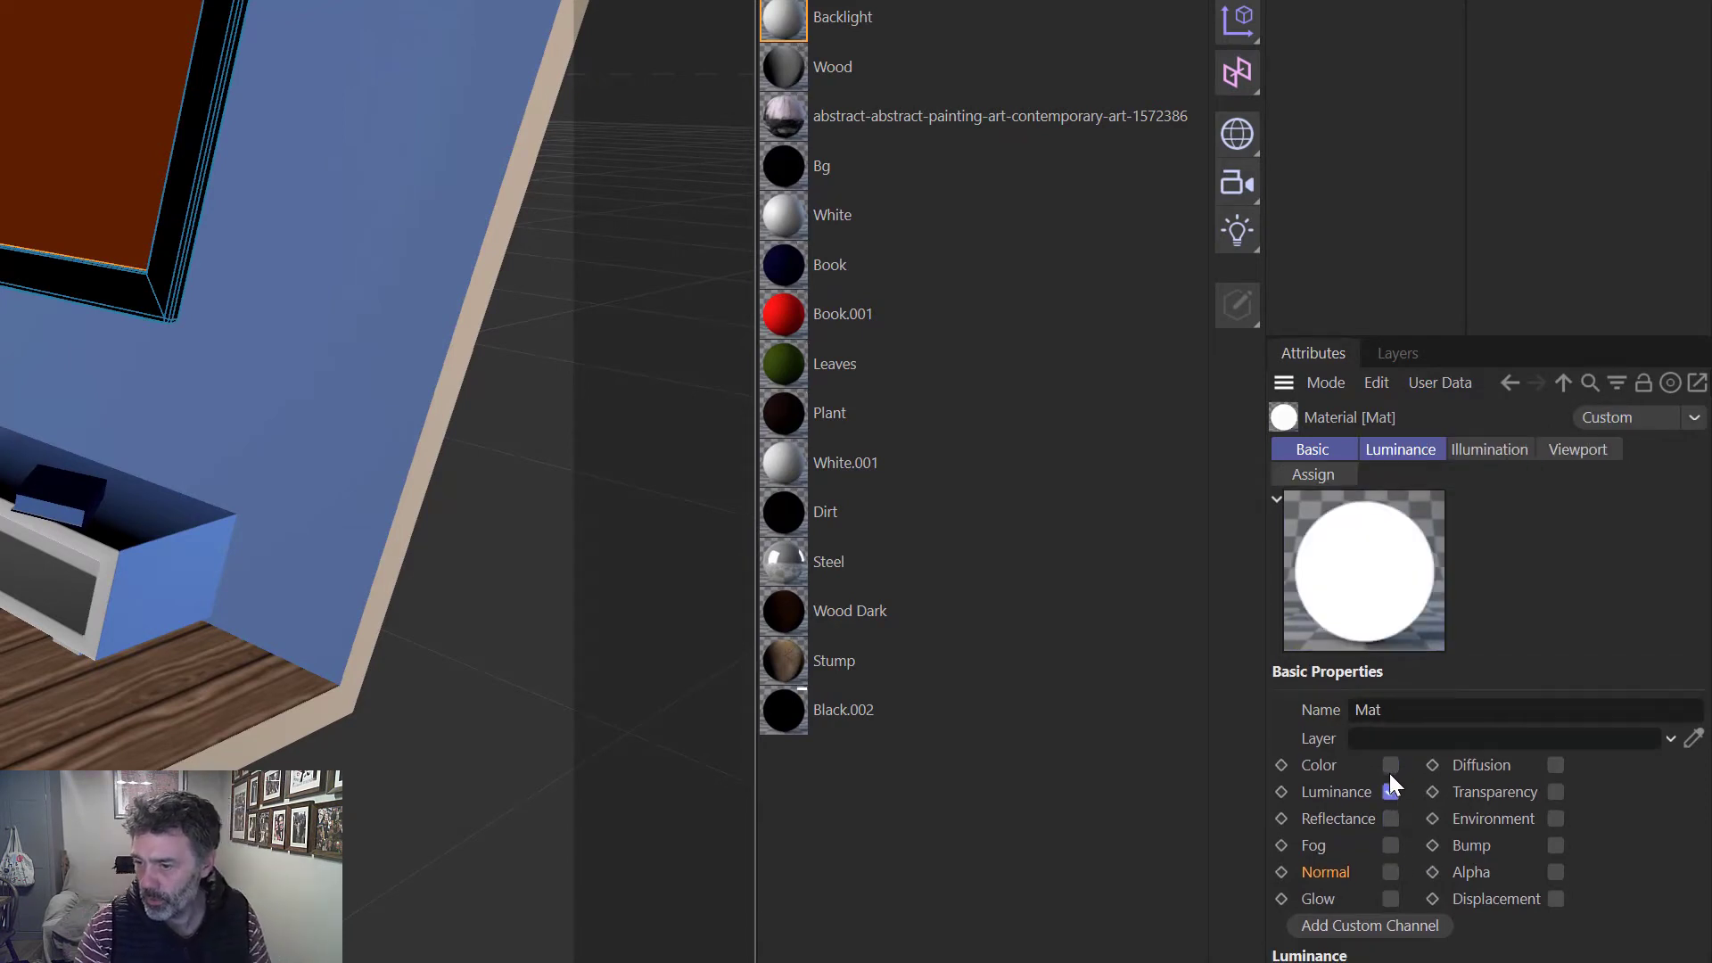
{"action": "left_click", "coordinate": [1391, 899]}
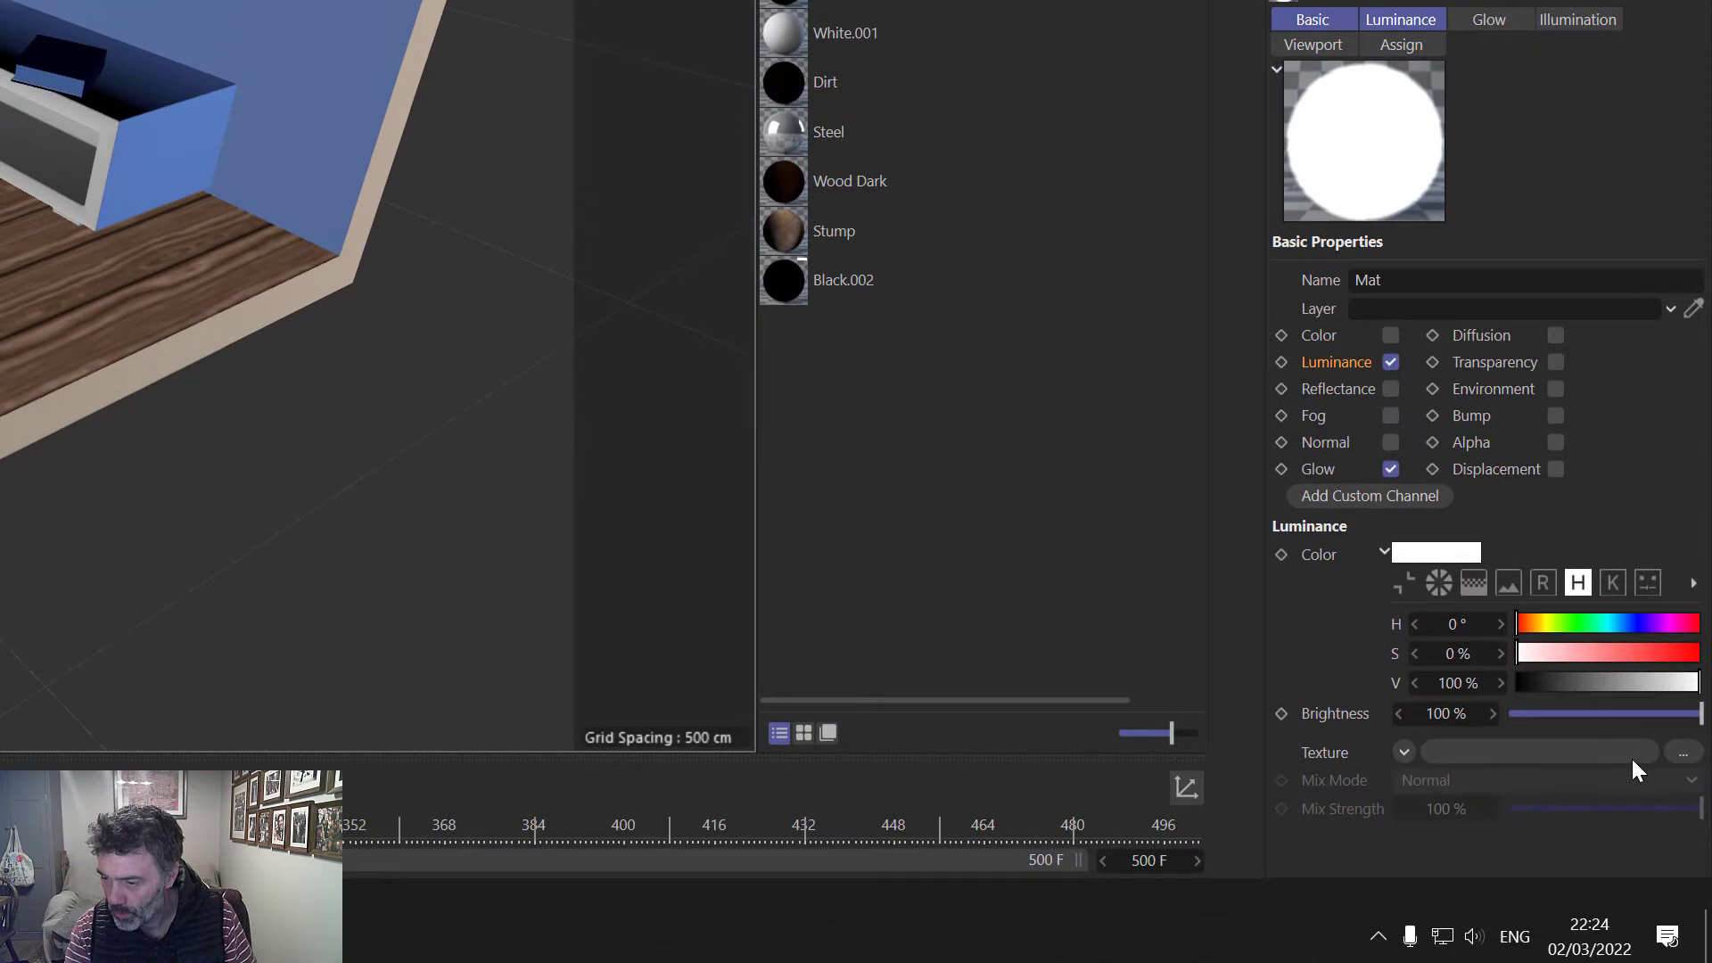
Step: Load the Star Wars tutorial movie as Mat's luminance texture, accepting the file prompt
{"action": "left_click", "coordinate": [1678, 755]}
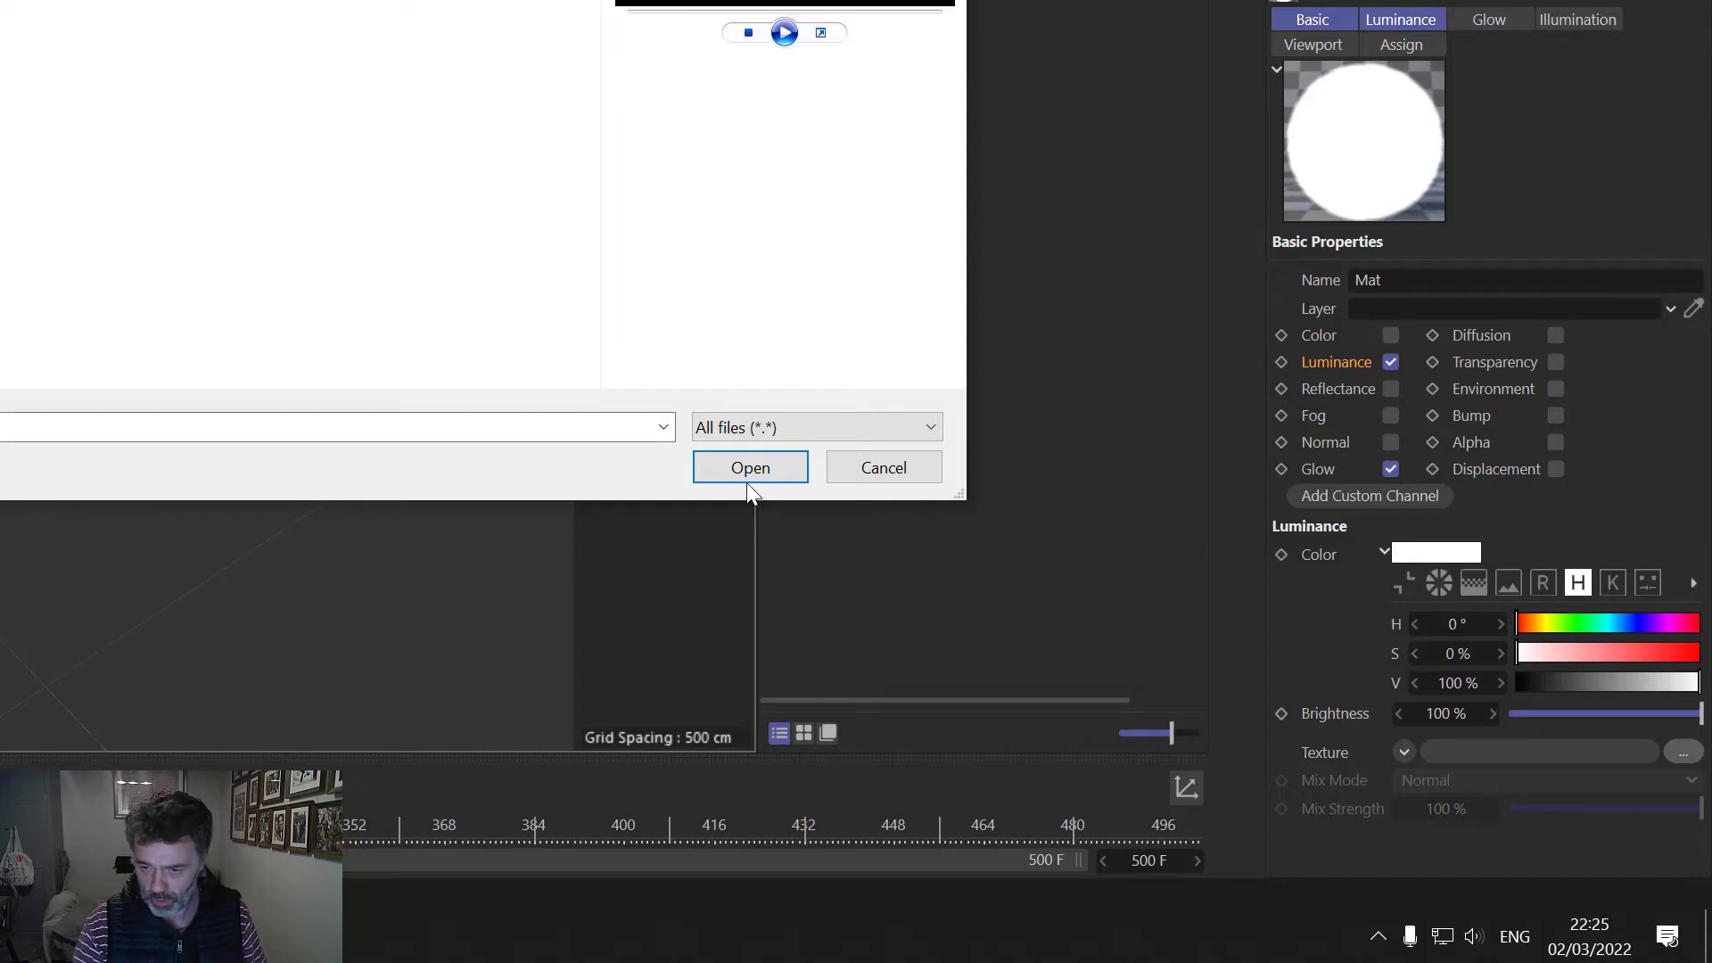
{"action": "left_click", "coordinate": [767, 464]}
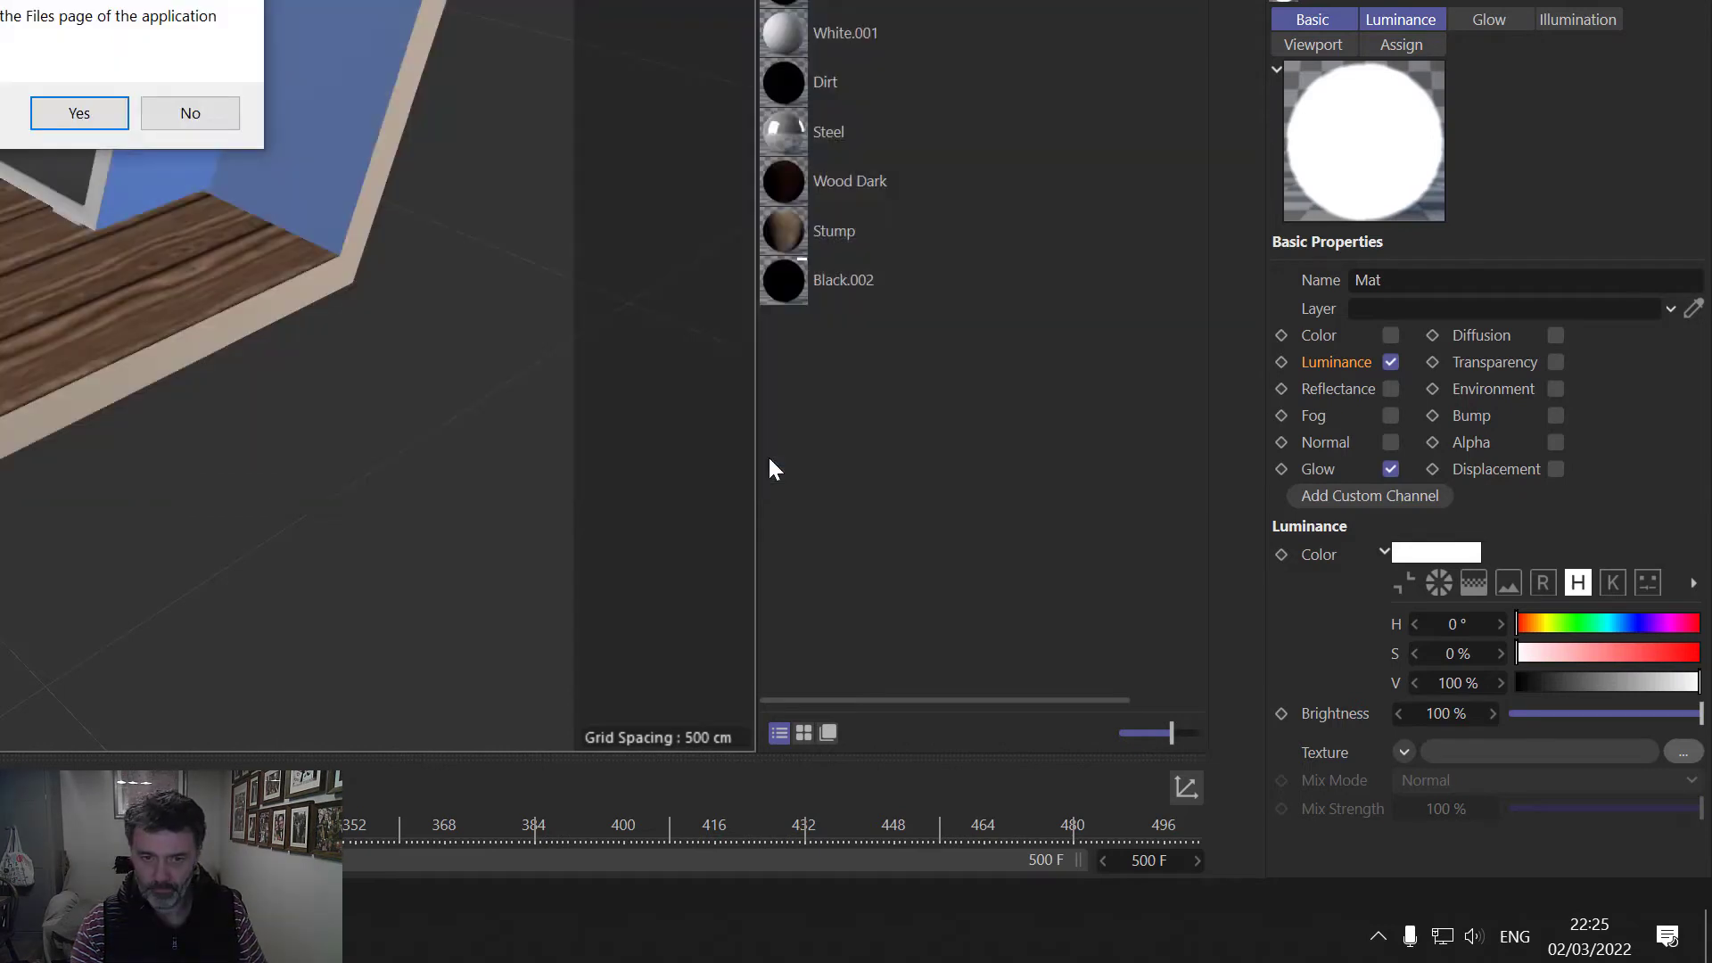
{"action": "left_click", "coordinate": [79, 114]}
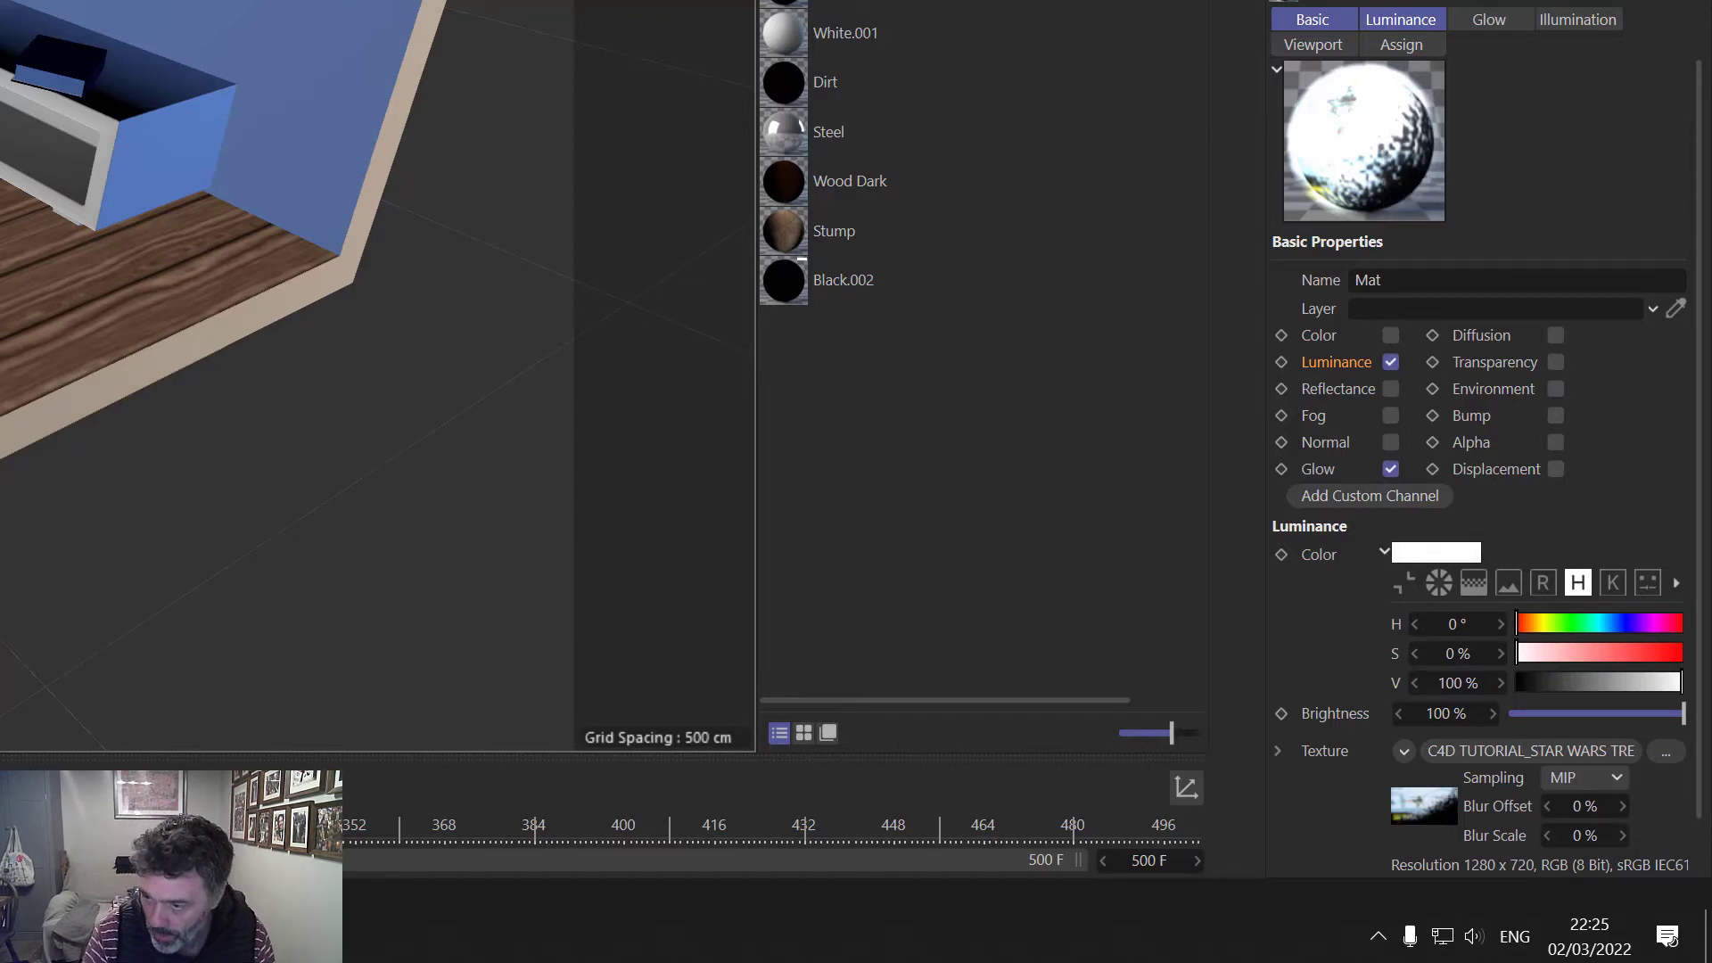
Step: Set the movie texture's end frame to 500, keeping Simple mode and Exact Second timing
{"action": "left_click", "coordinate": [1554, 756]}
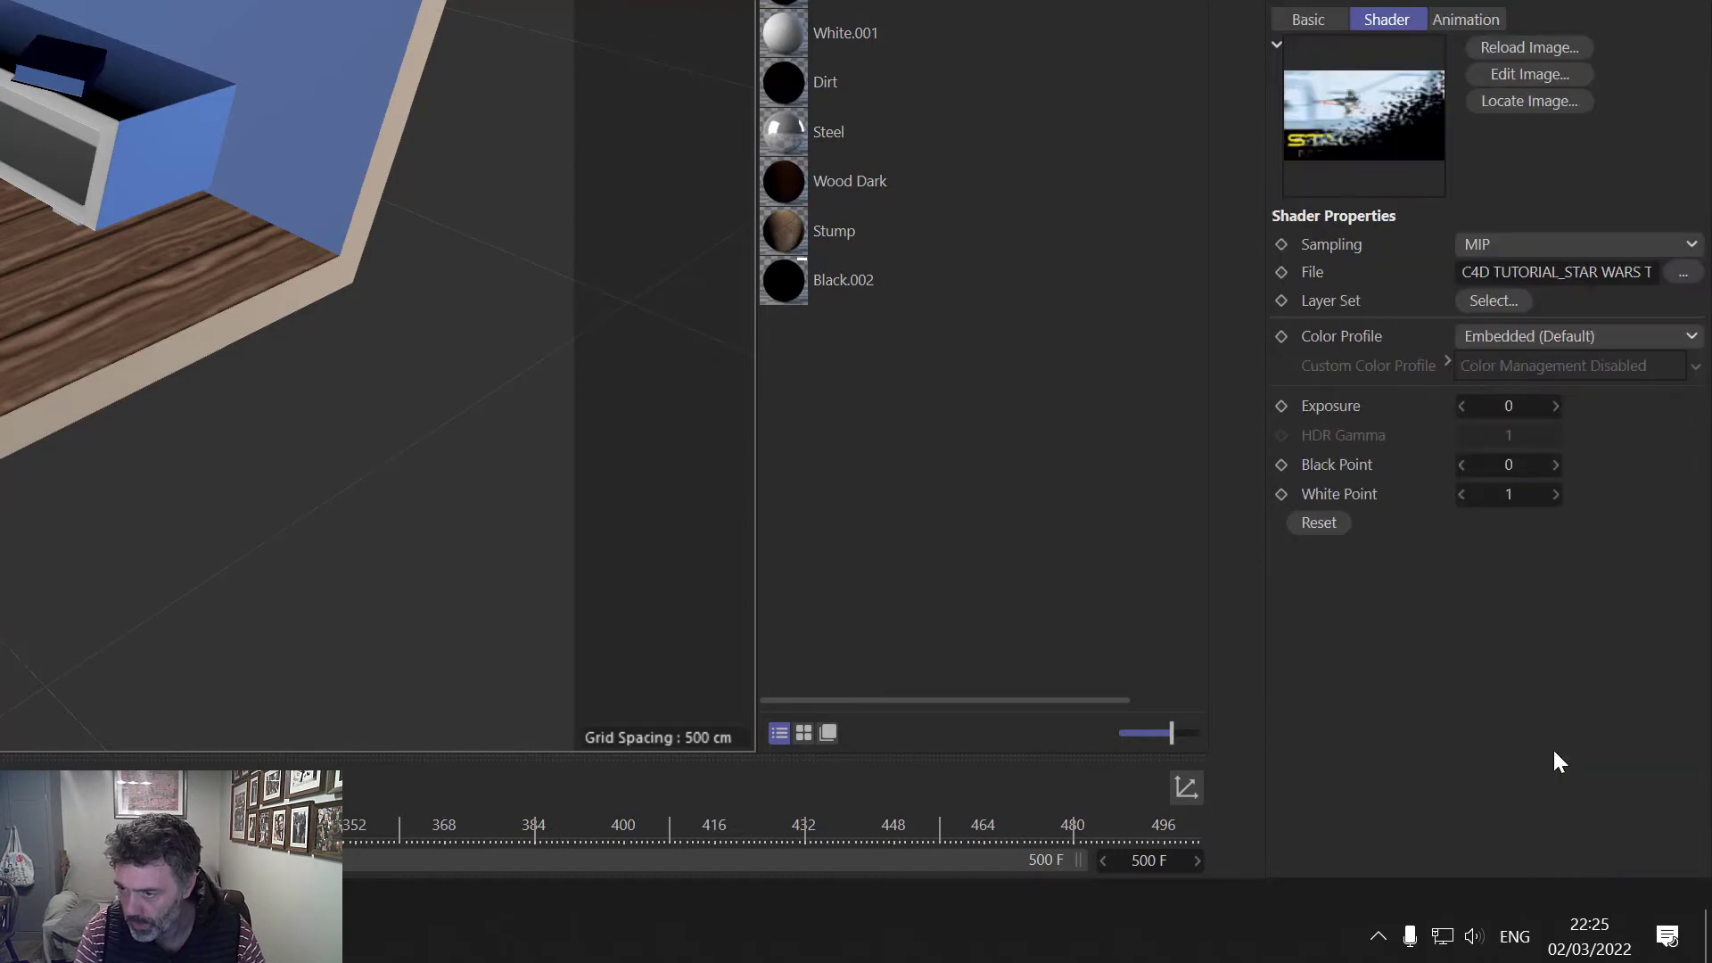
{"action": "left_click", "coordinate": [1469, 19]}
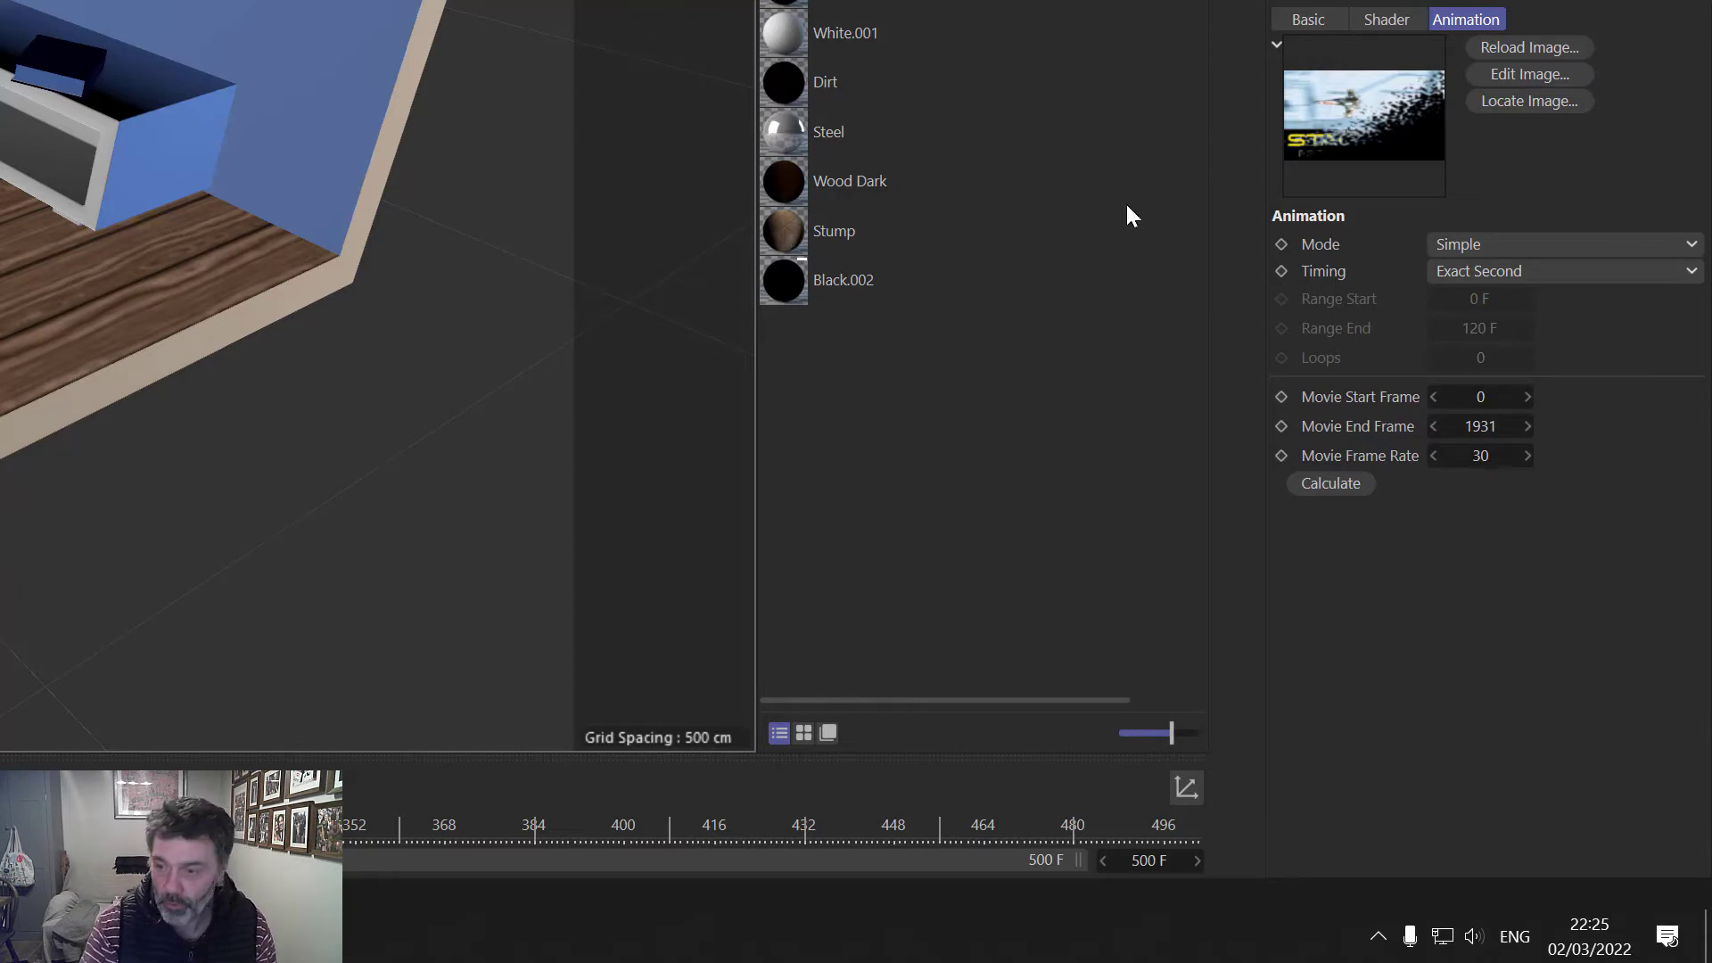
{"action": "left_click", "coordinate": [1487, 434]}
{"action": "type", "text": "500"}
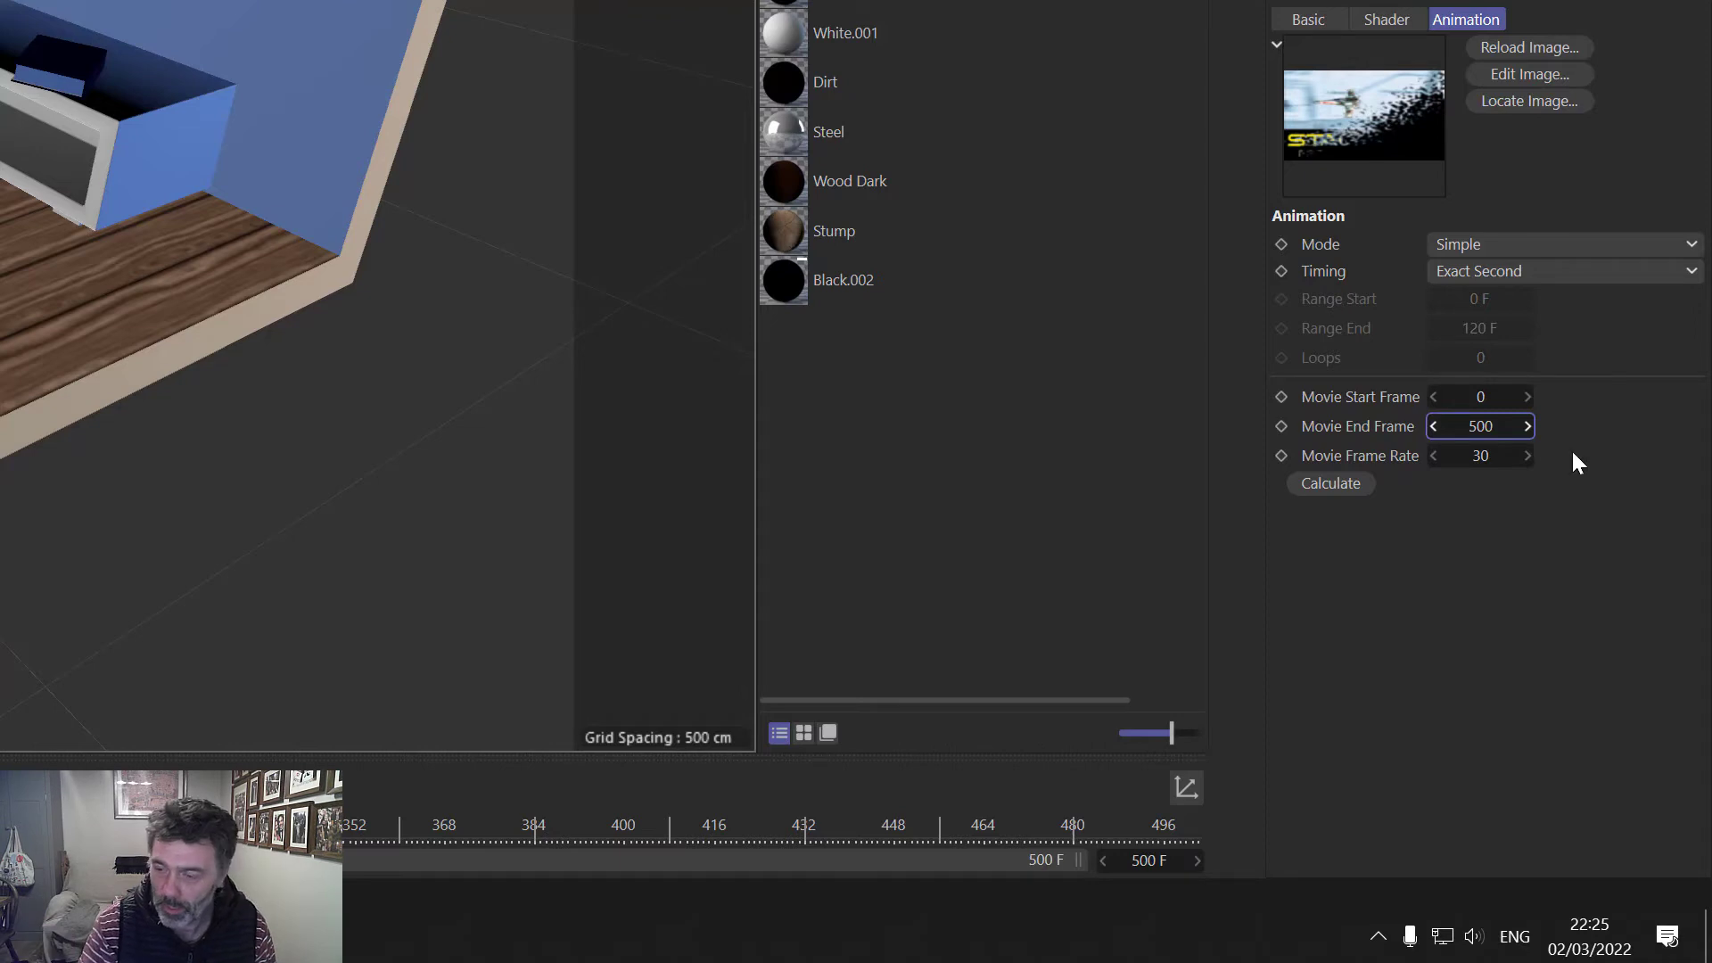
{"action": "left_click", "coordinate": [1475, 242]}
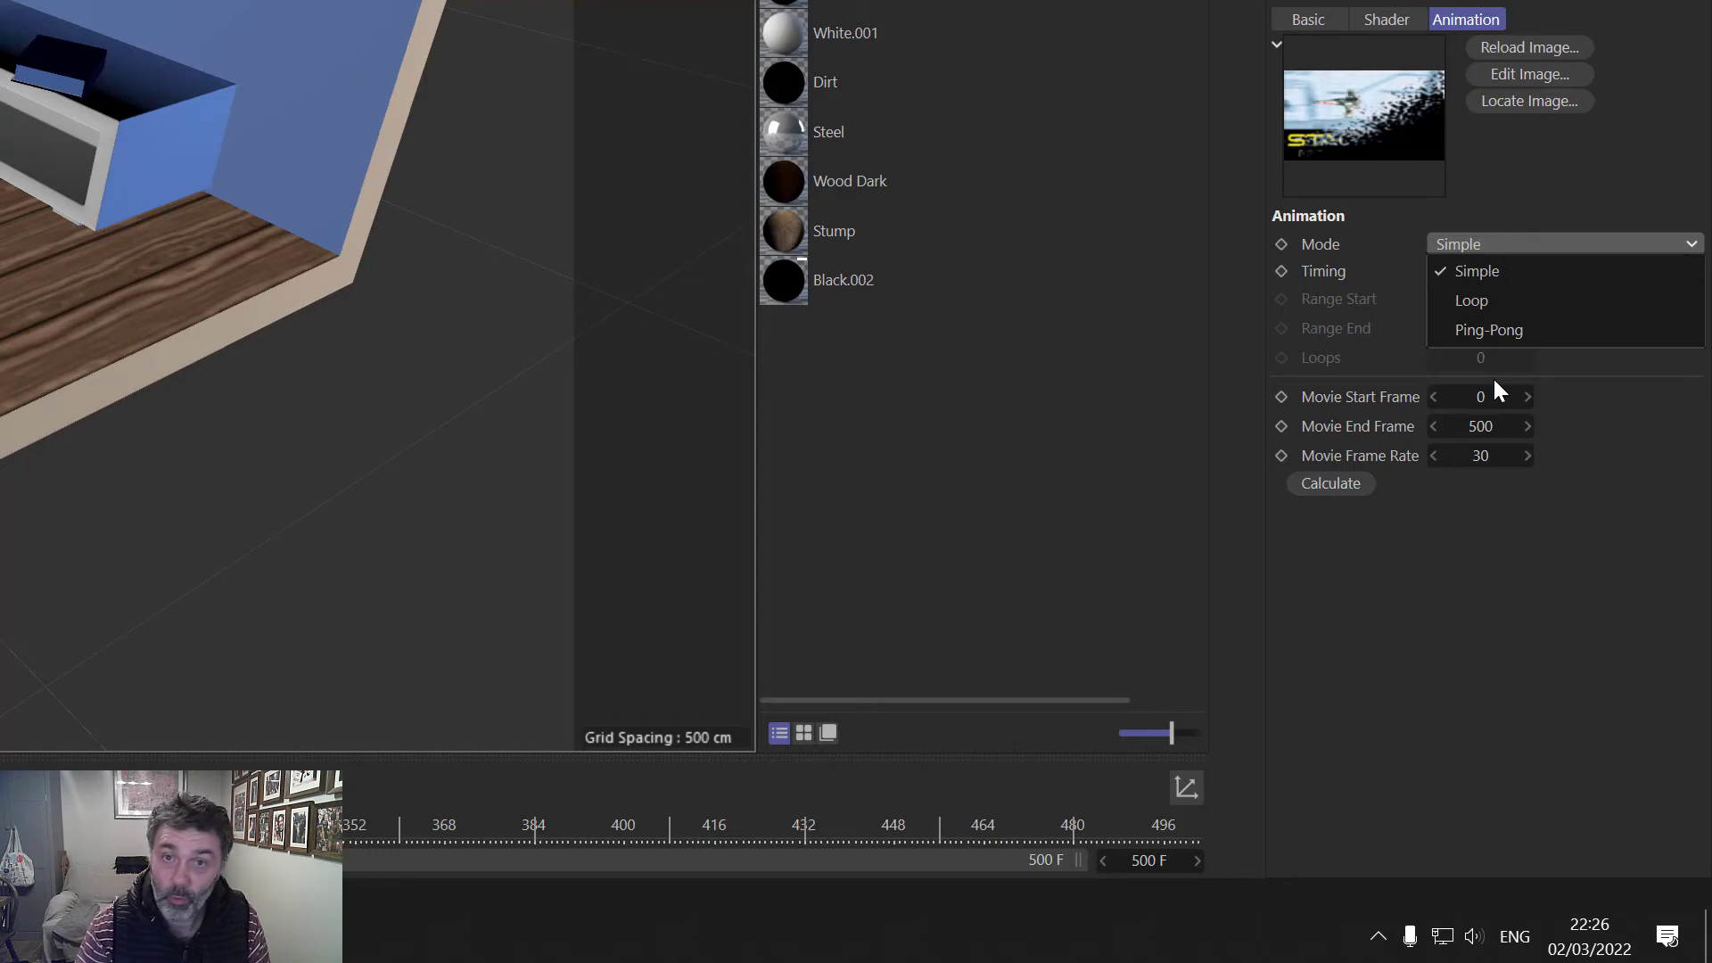
{"action": "left_click", "coordinate": [1587, 591]}
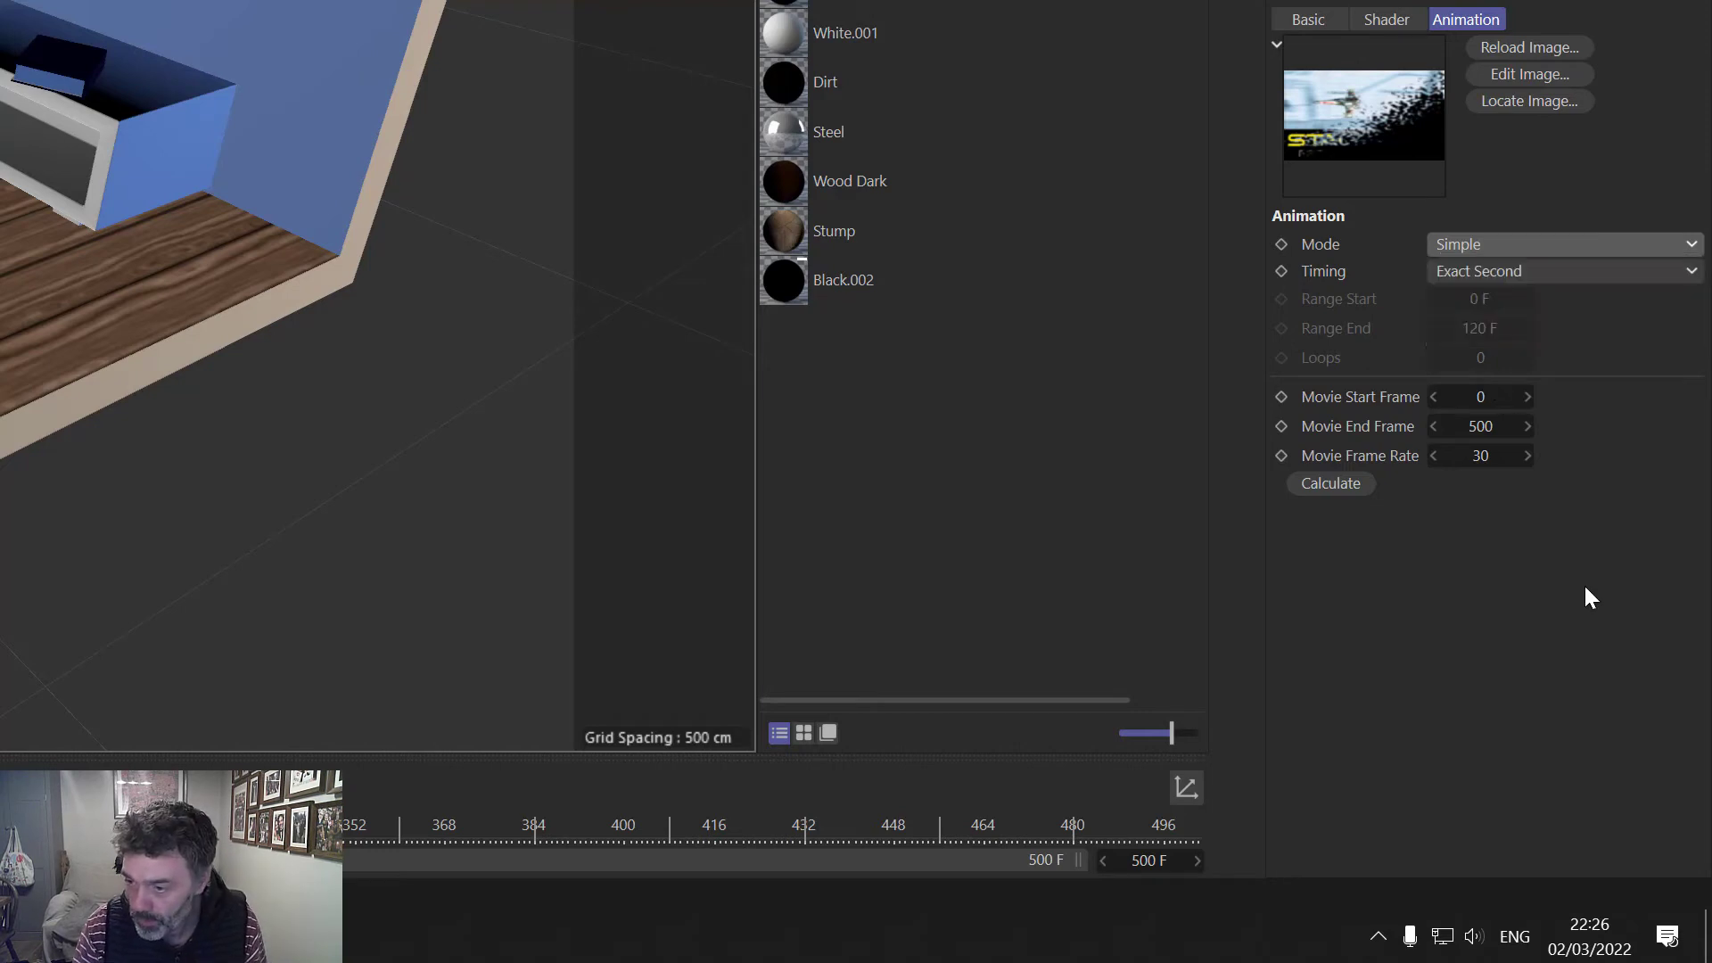
{"action": "left_click", "coordinate": [1498, 271]}
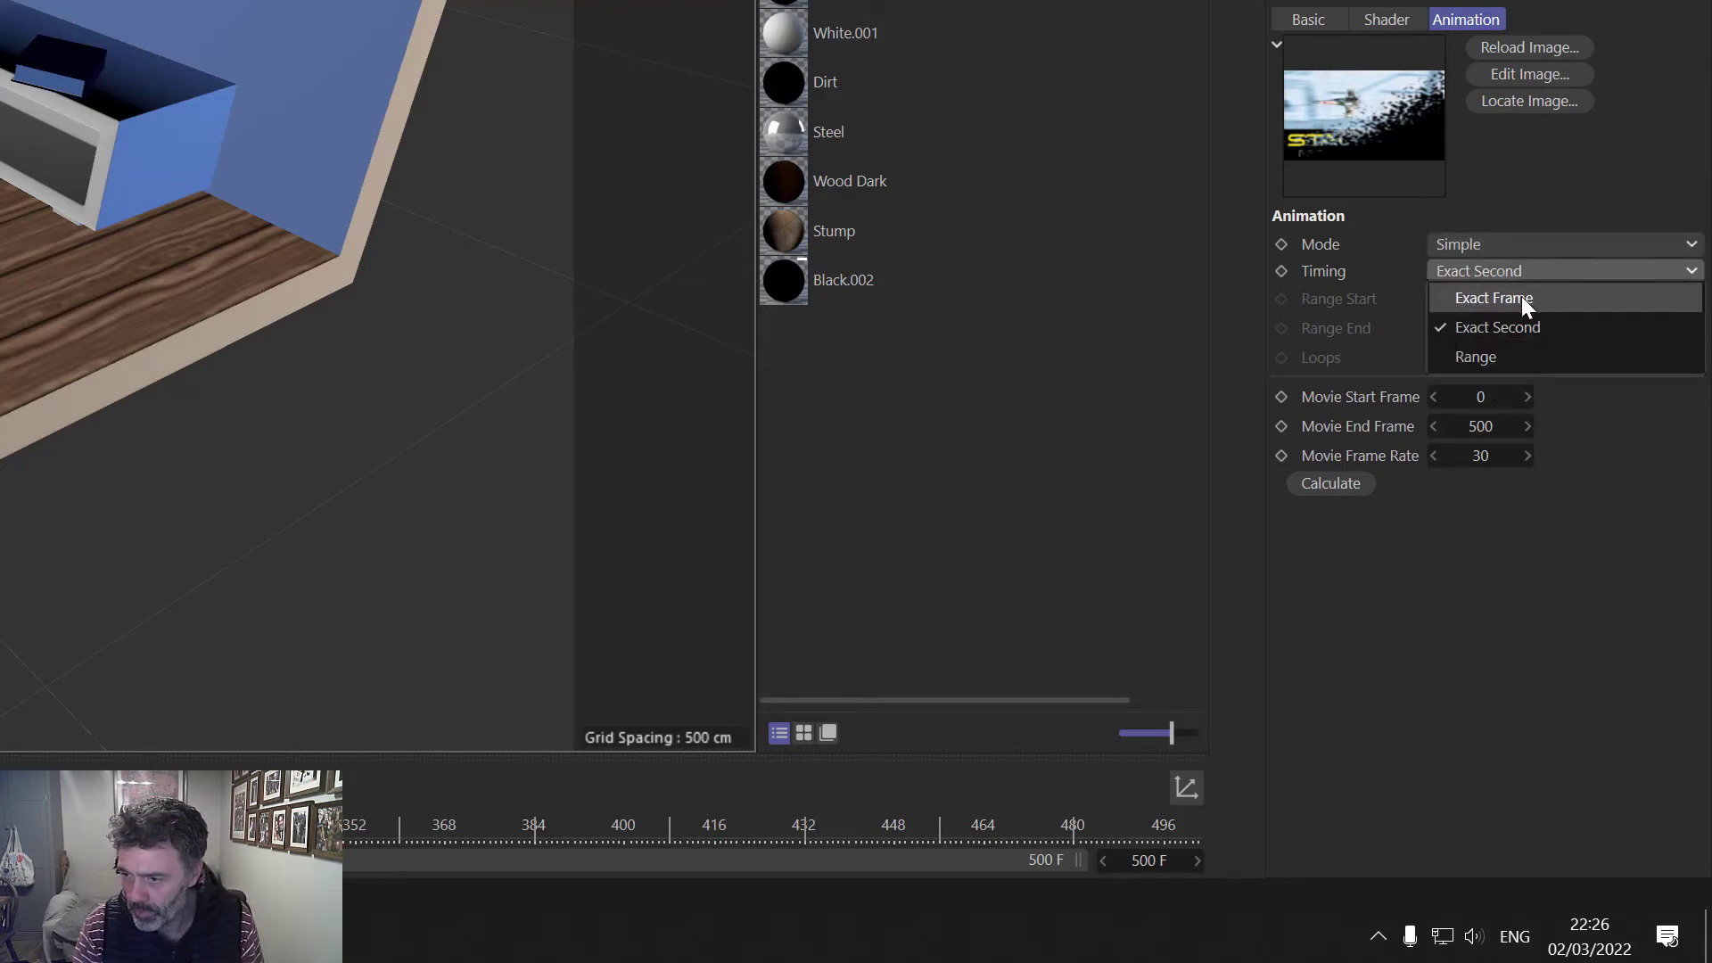
{"action": "left_click", "coordinate": [1545, 539]}
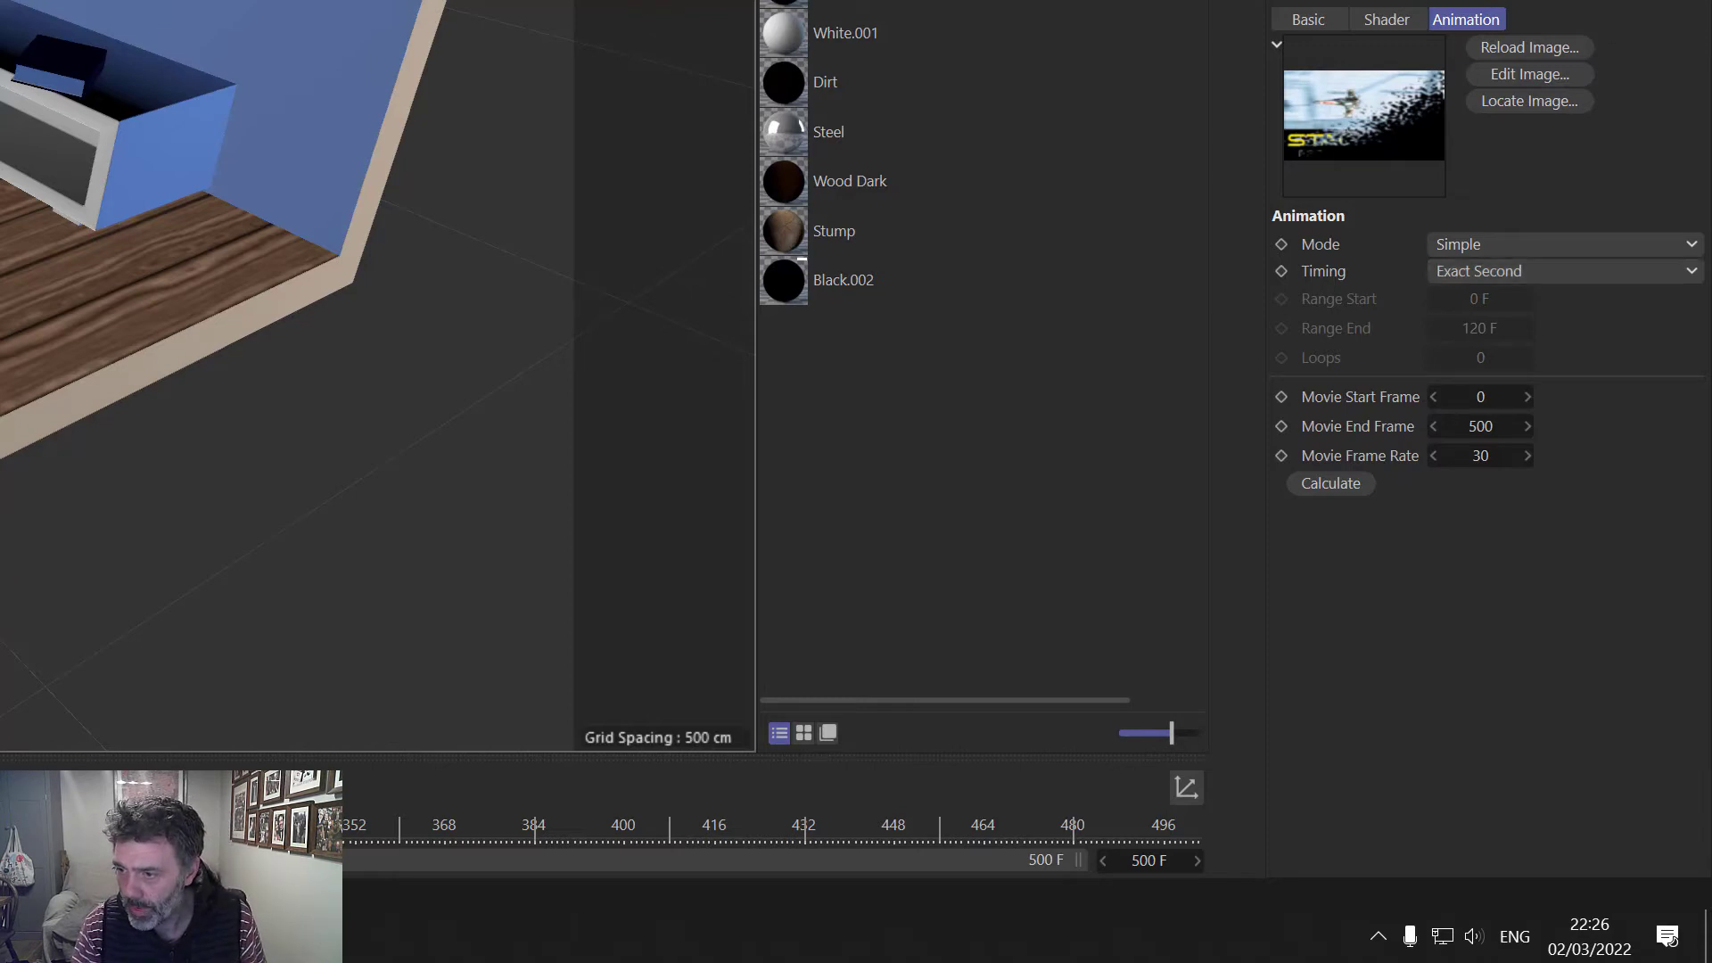
Step: Set Mat's glow Random to 50 % and Frequency to 50
{"action": "left_click", "coordinate": [1482, 57]}
{"action": "left_click", "coordinate": [1437, 25]}
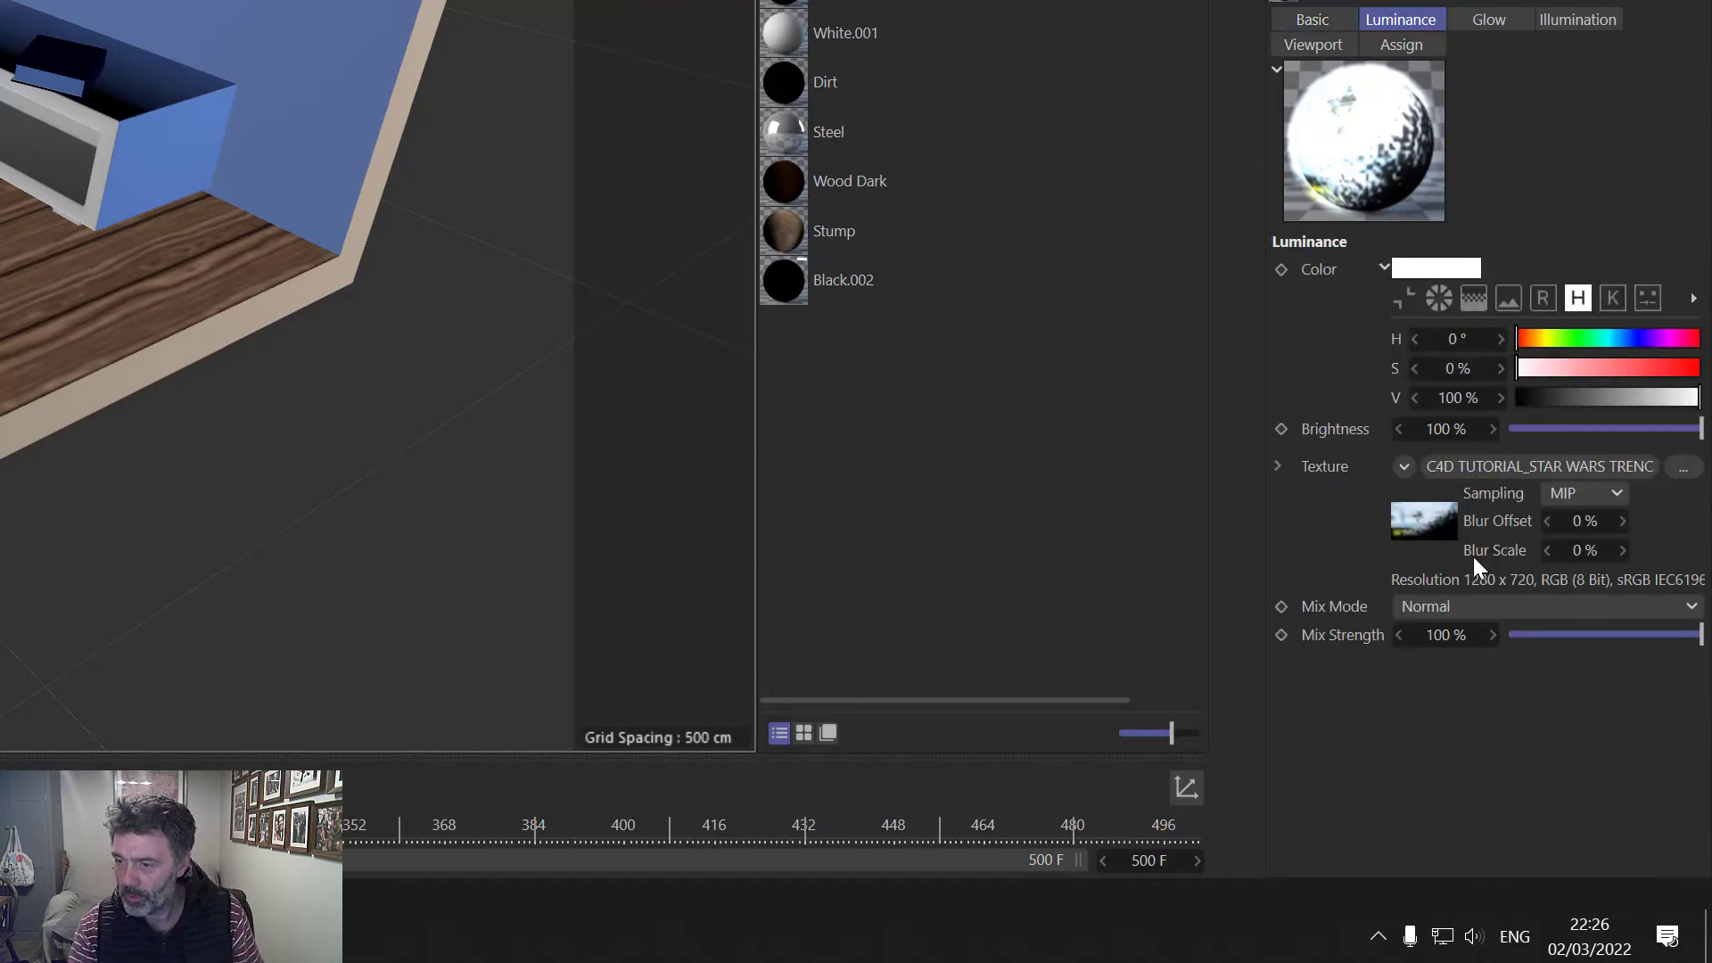
{"action": "left_click", "coordinate": [1506, 27]}
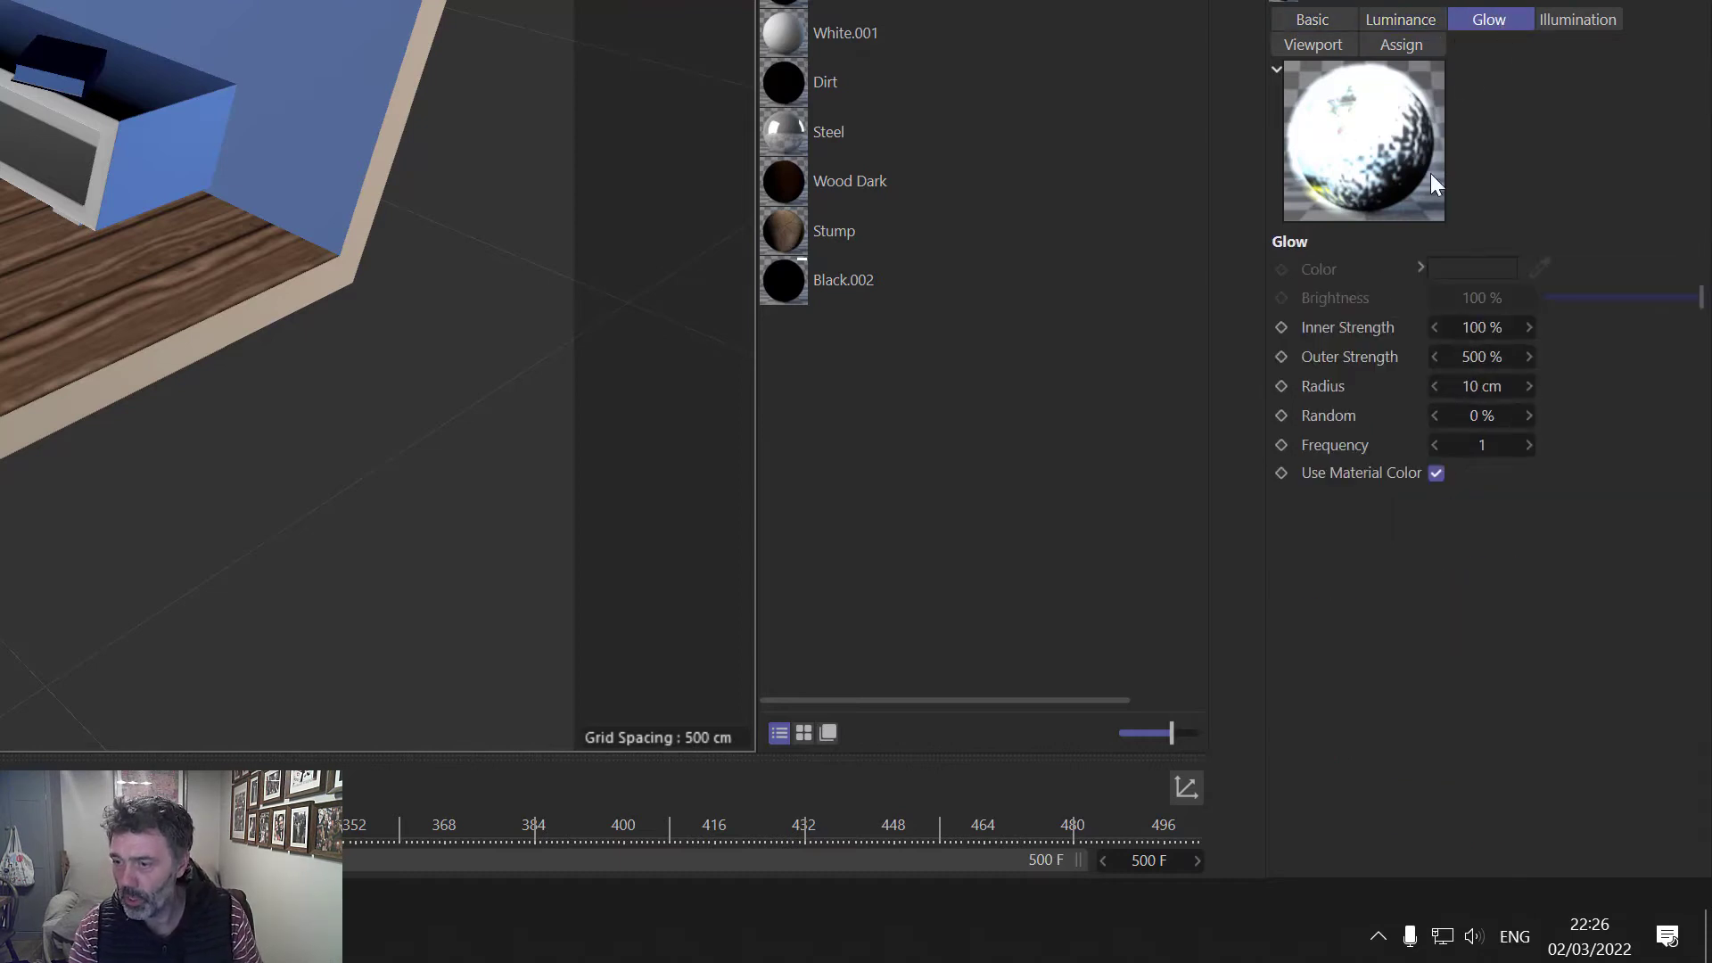
{"action": "double_click", "coordinate": [1482, 415]}
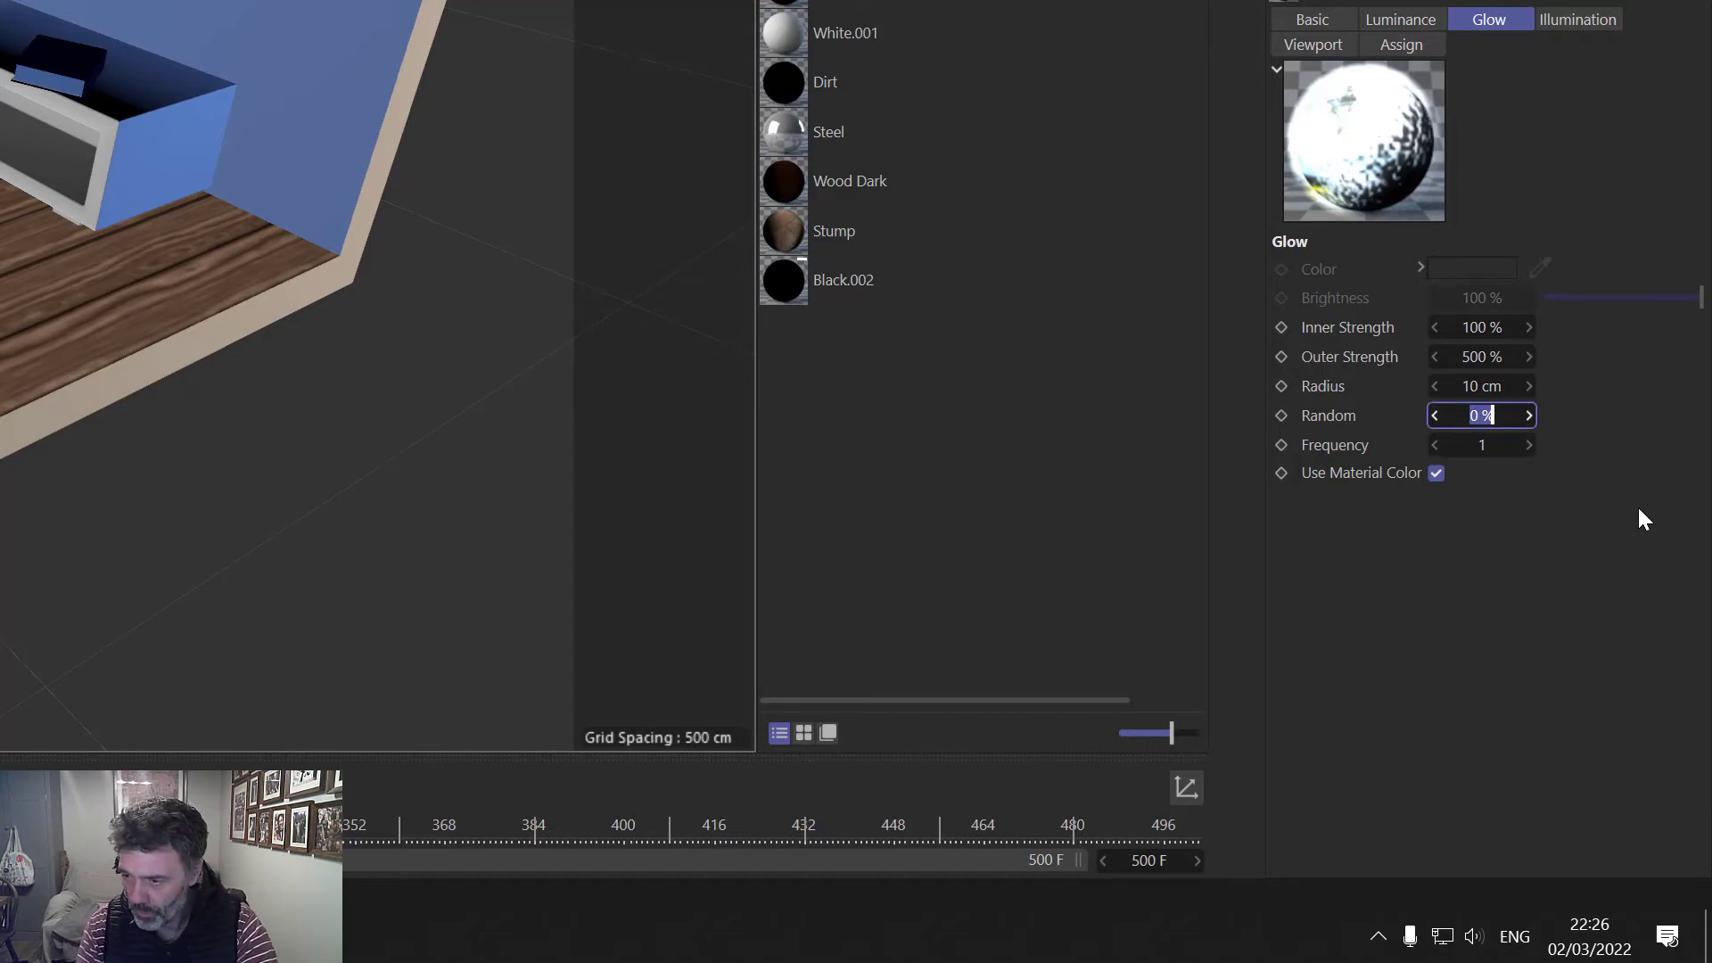
{"action": "type", "text": "50"}
{"action": "key", "text": "Return"}
{"action": "left_click", "coordinate": [1497, 453]}
{"action": "type", "text": "50"}
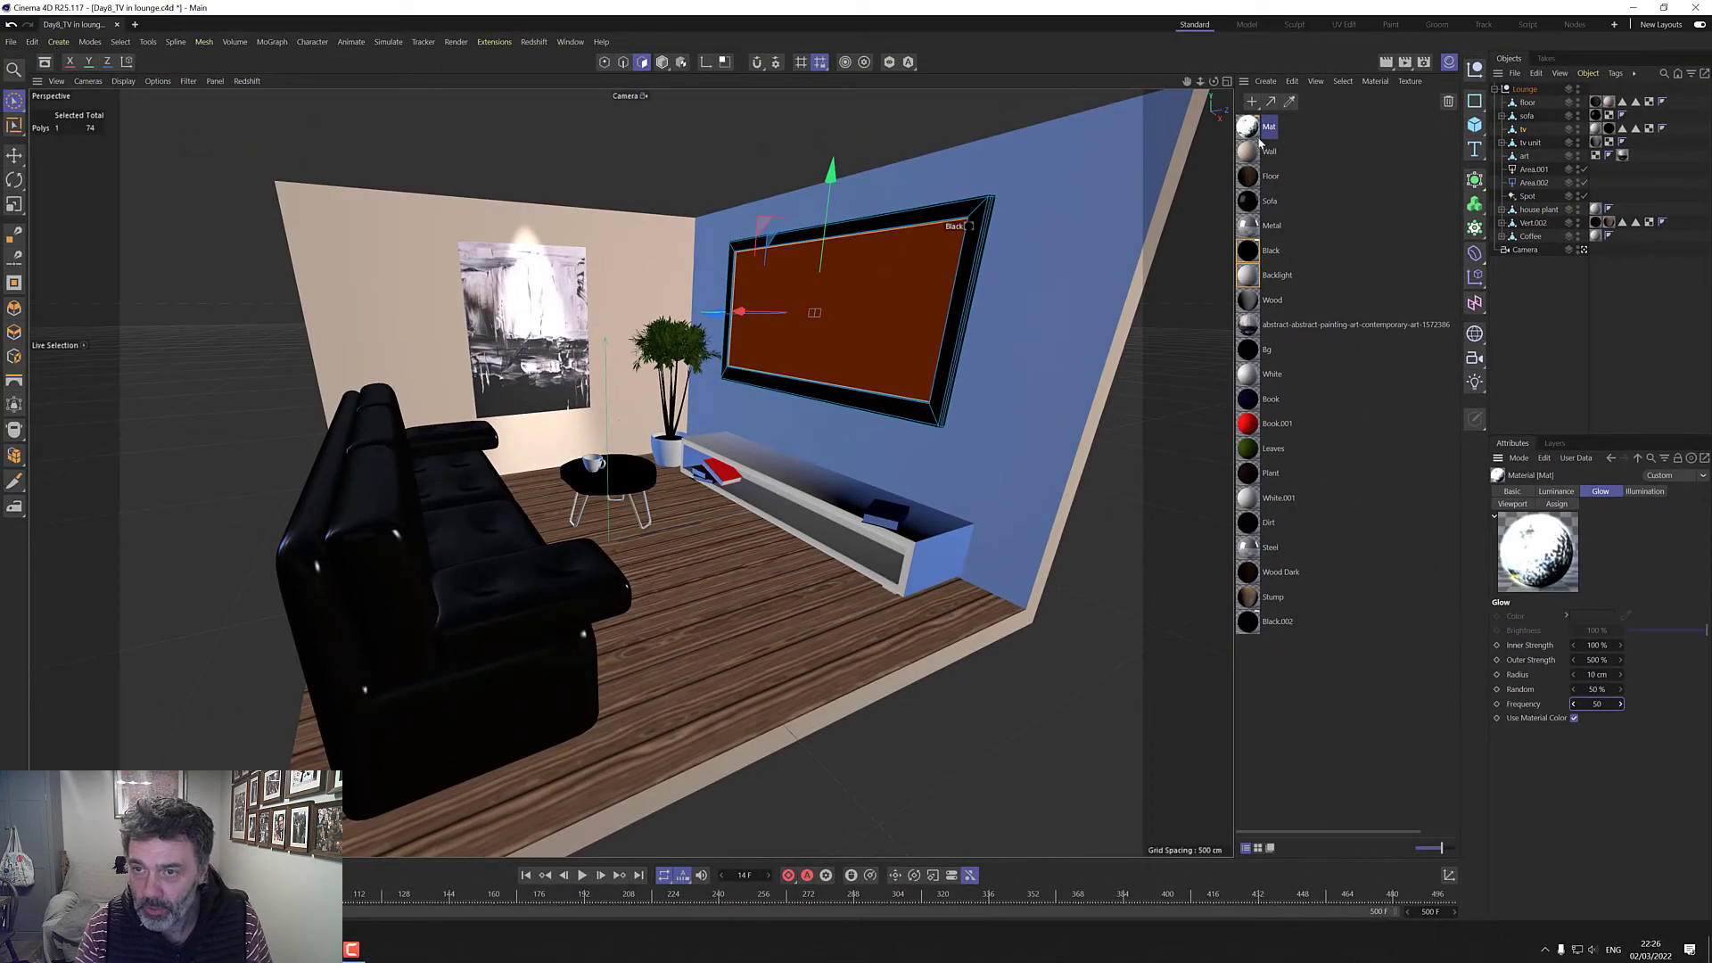
Step: Drop the Mat material onto the TV screen, undo it, and apply it again
{"action": "left_click_drag", "start_coordinate": [1260, 141], "coordinate": [856, 273]}
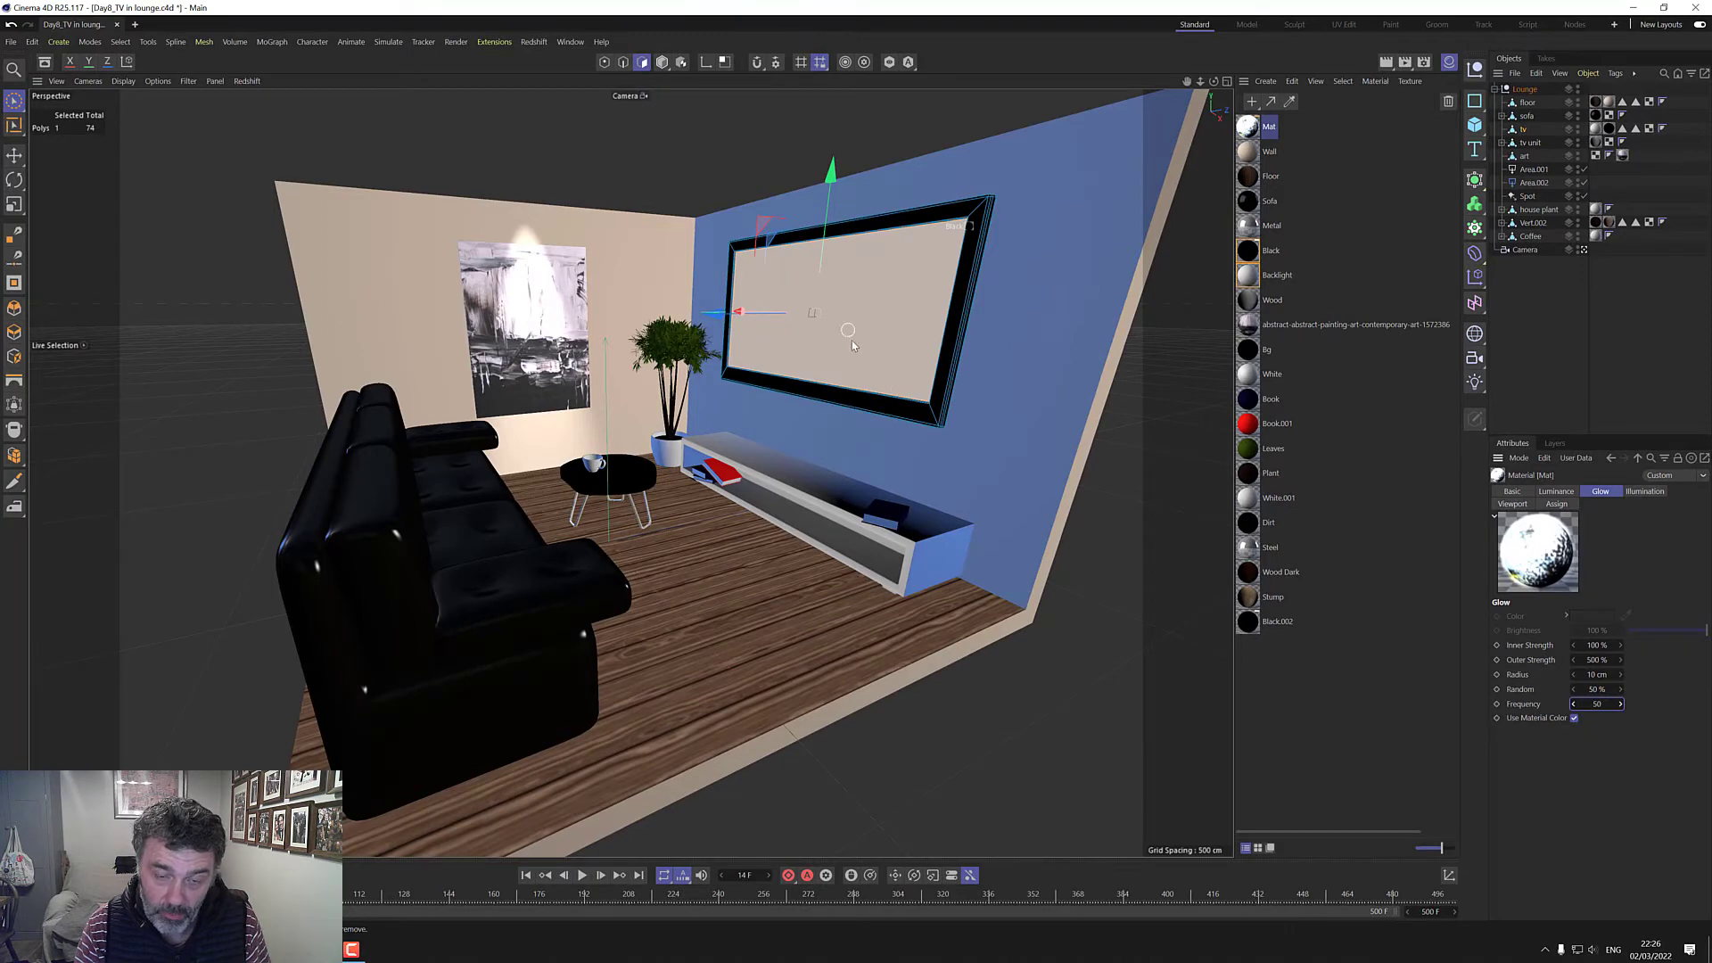
{"action": "key", "text": "ctrl+z"}
{"action": "left_click_drag", "start_coordinate": [1252, 129], "coordinate": [1016, 232]}
{"action": "left_click_drag", "start_coordinate": [905, 290], "coordinate": [904, 287]}
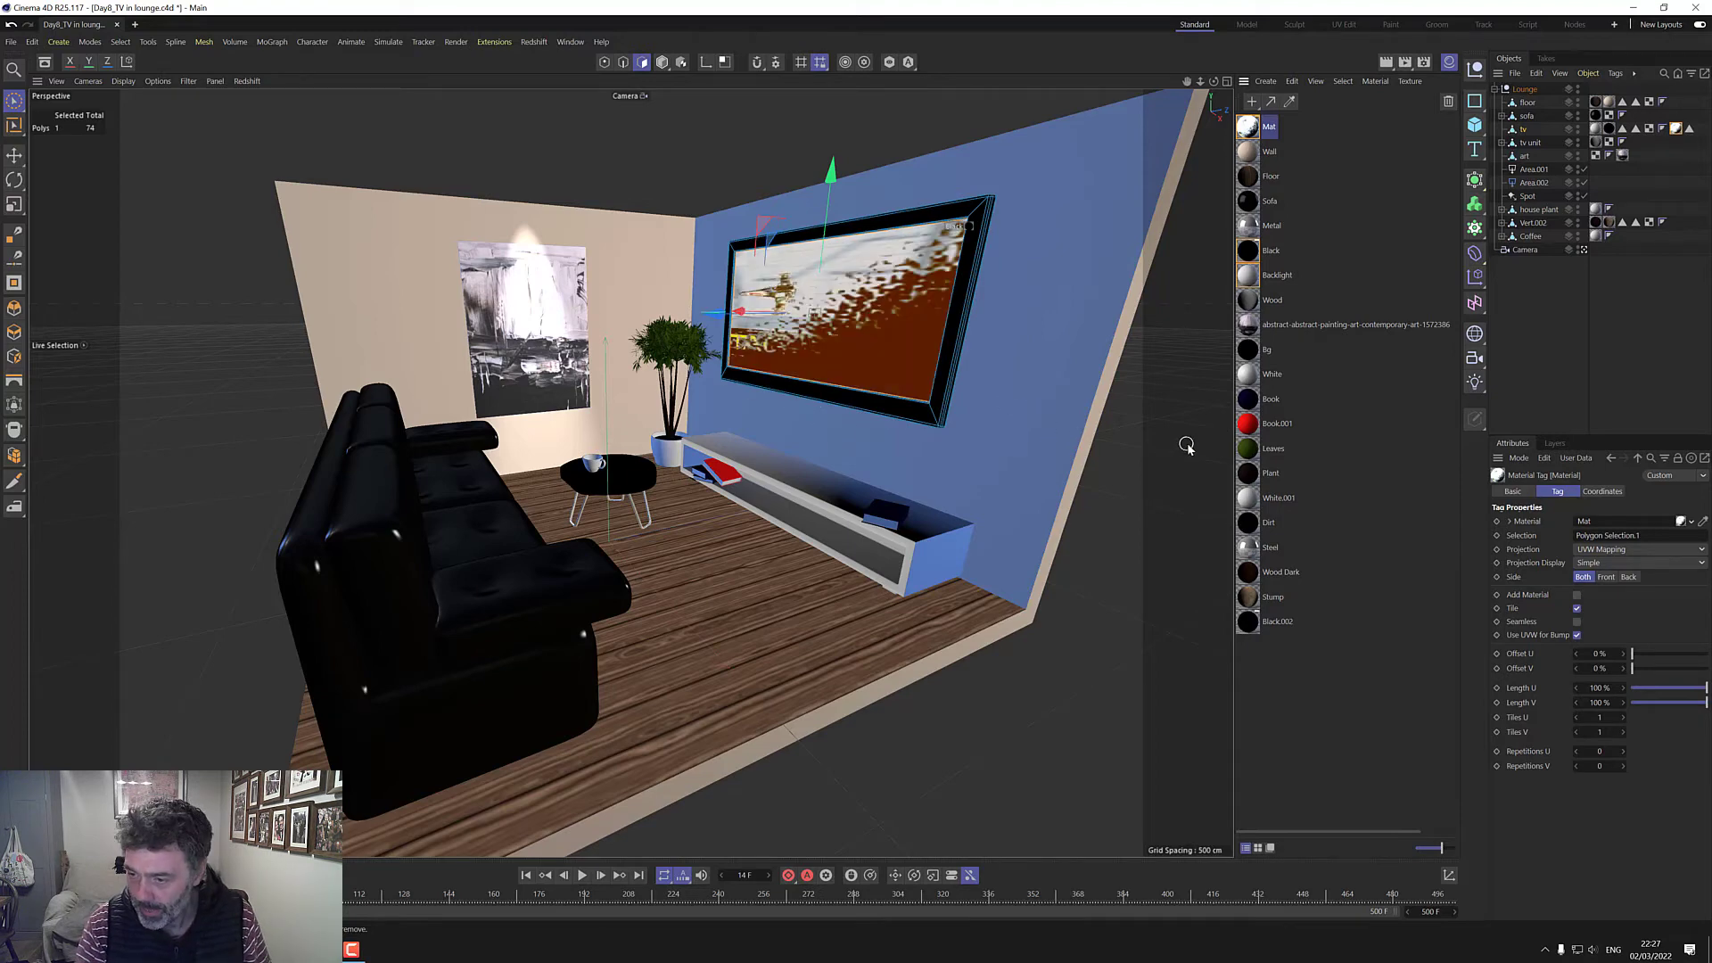
Step: Play the animation to frame 36, start a Render View, and dismiss the missing-asset warning
{"action": "left_click", "coordinate": [582, 875]}
{"action": "left_click", "coordinate": [582, 876]}
{"action": "left_click", "coordinate": [1387, 65]}
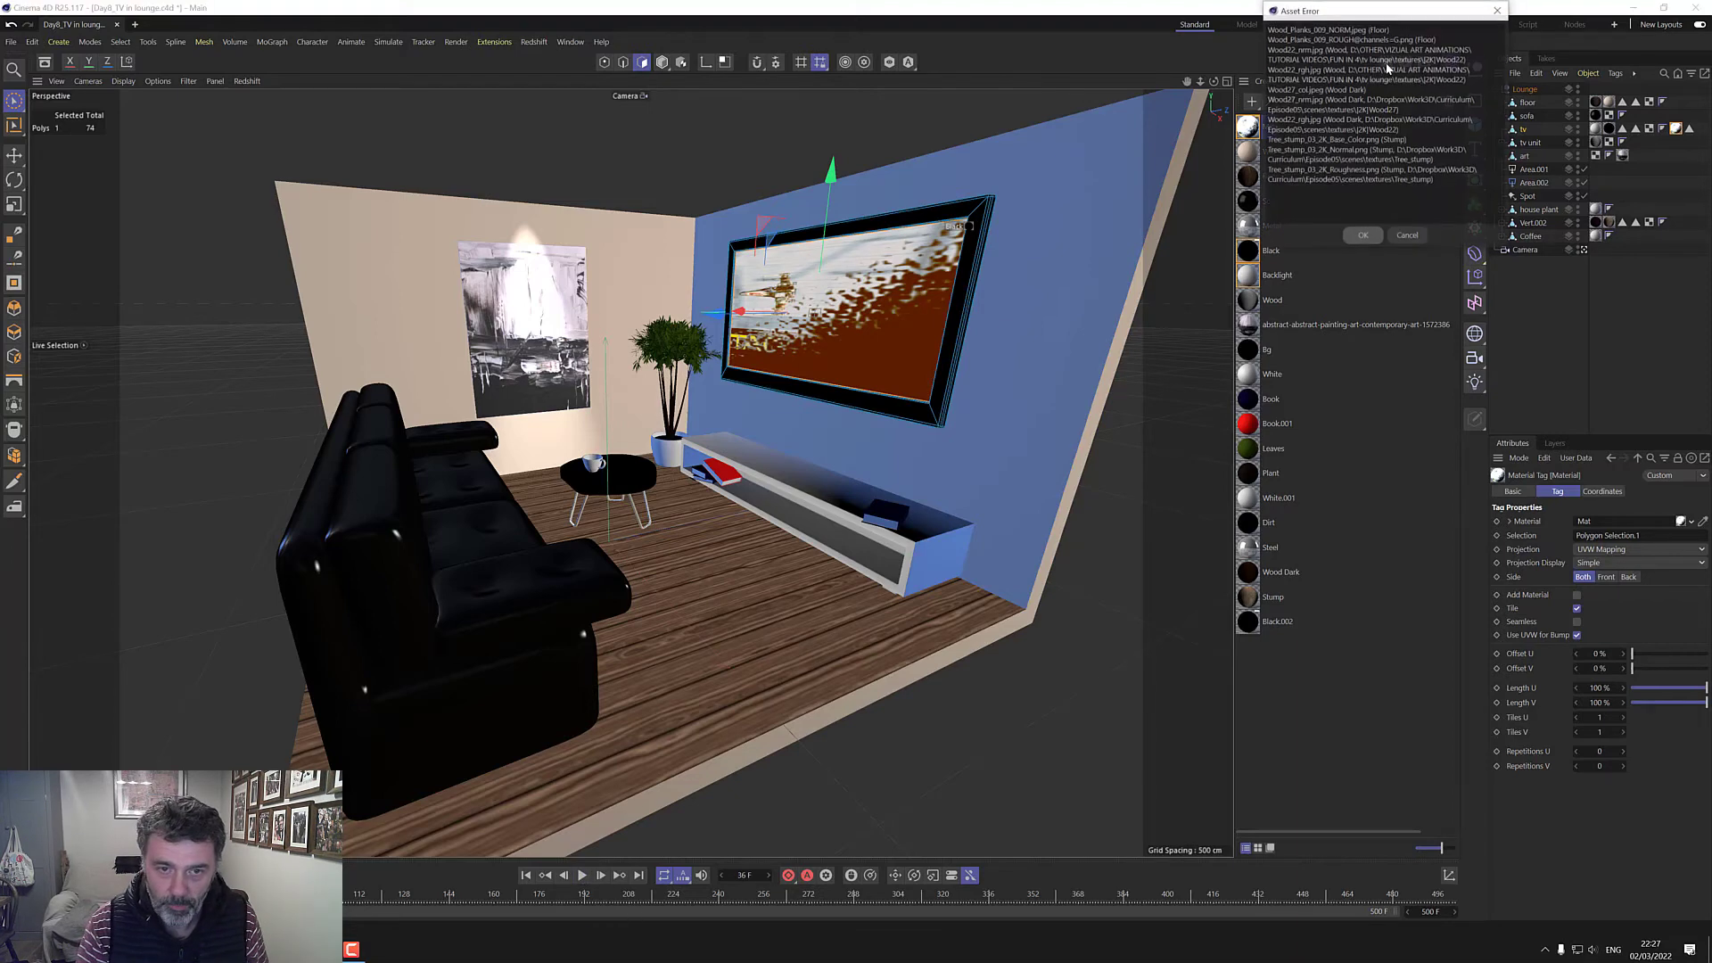
{"action": "left_click", "coordinate": [1362, 237]}
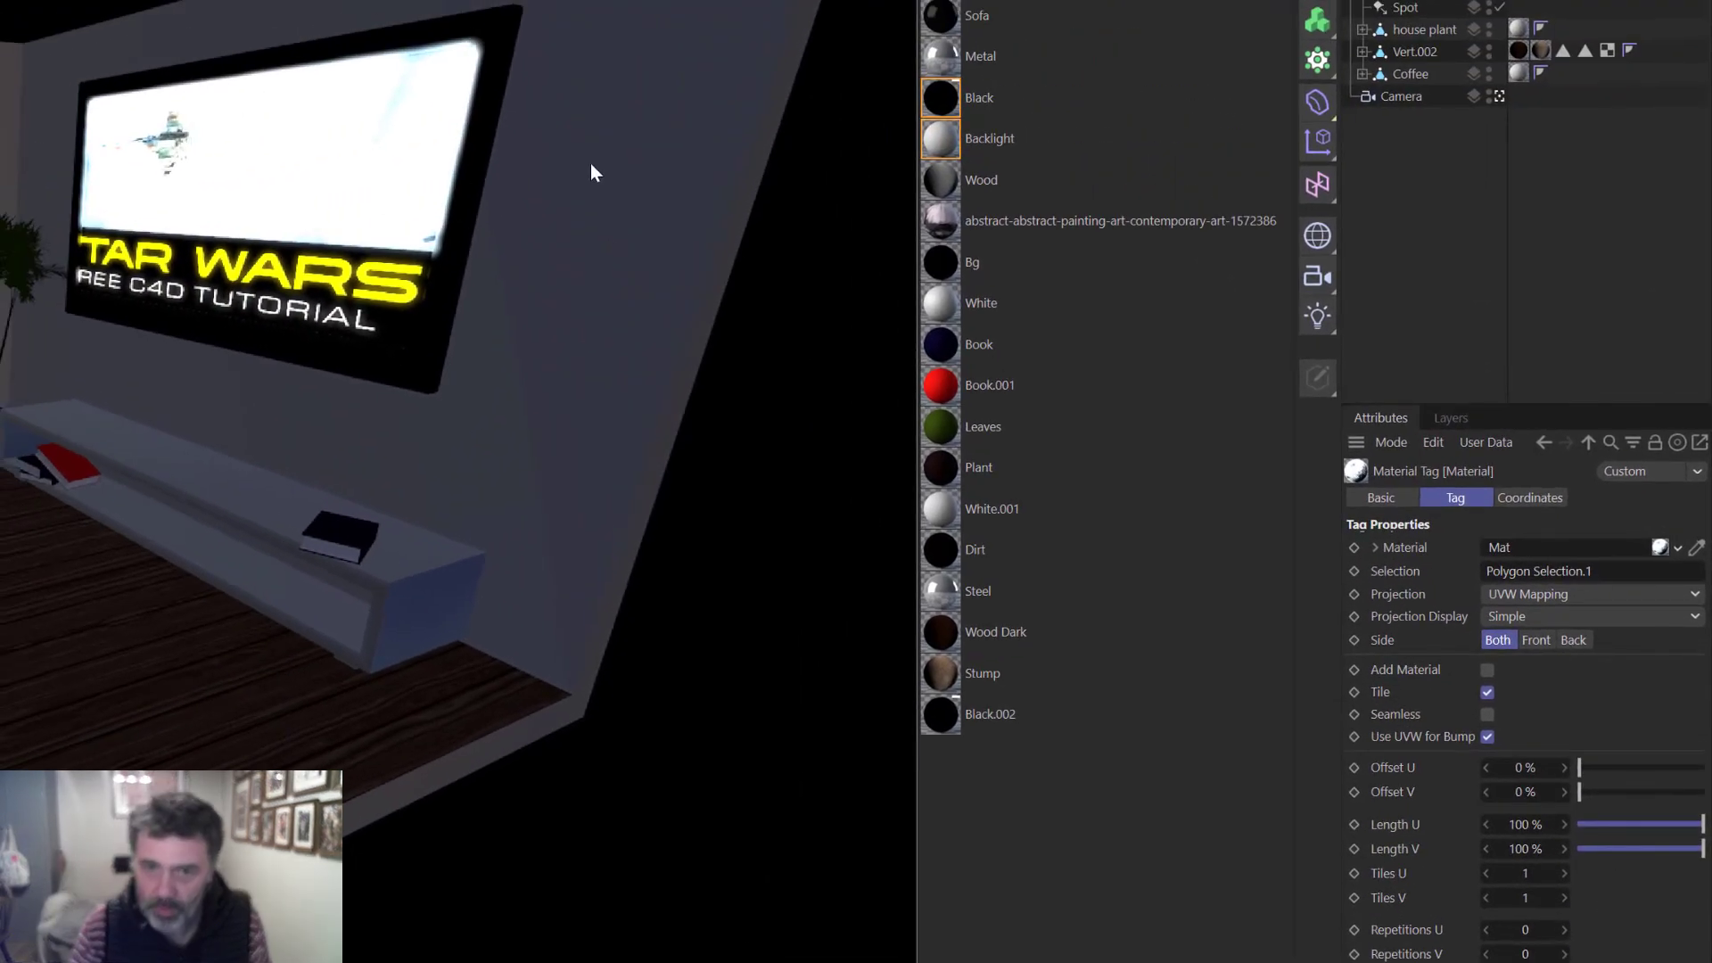
{"action": "left_click", "coordinate": [592, 164]}
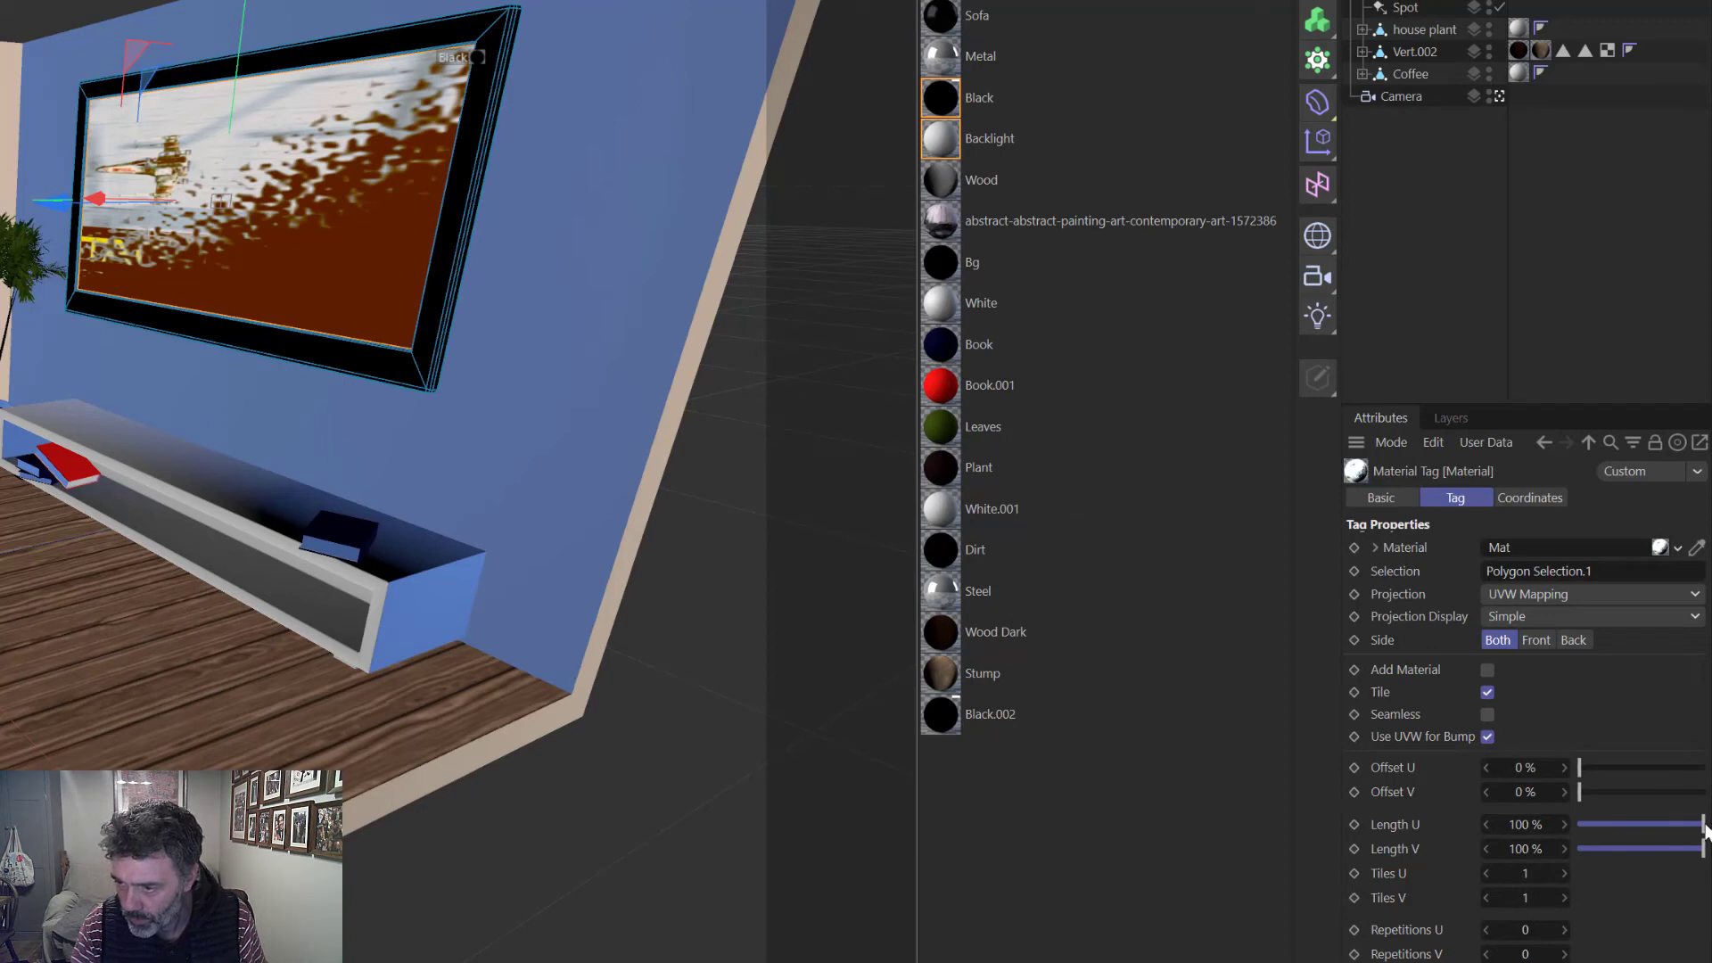
Step: Set the TV Mat tag's Length U to 86 % and Offset U to 14 %
{"action": "left_click_drag", "start_coordinate": [1704, 826], "coordinate": [1697, 827]}
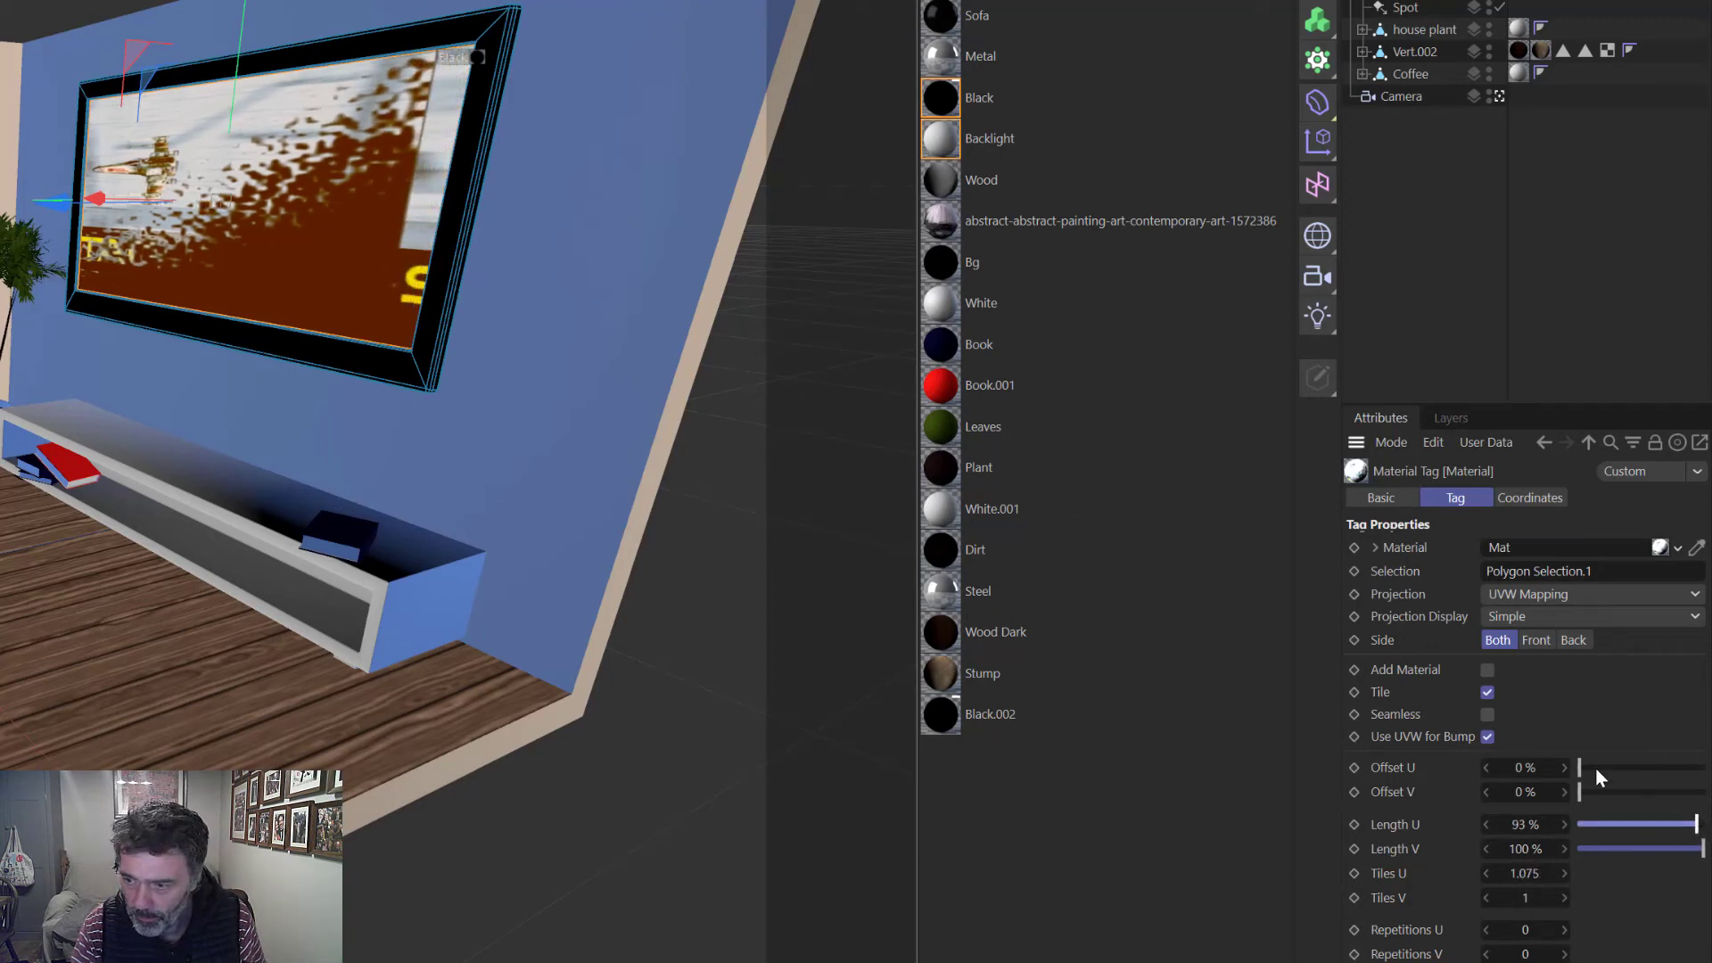
{"action": "left_click_drag", "start_coordinate": [1581, 763], "coordinate": [1591, 767]}
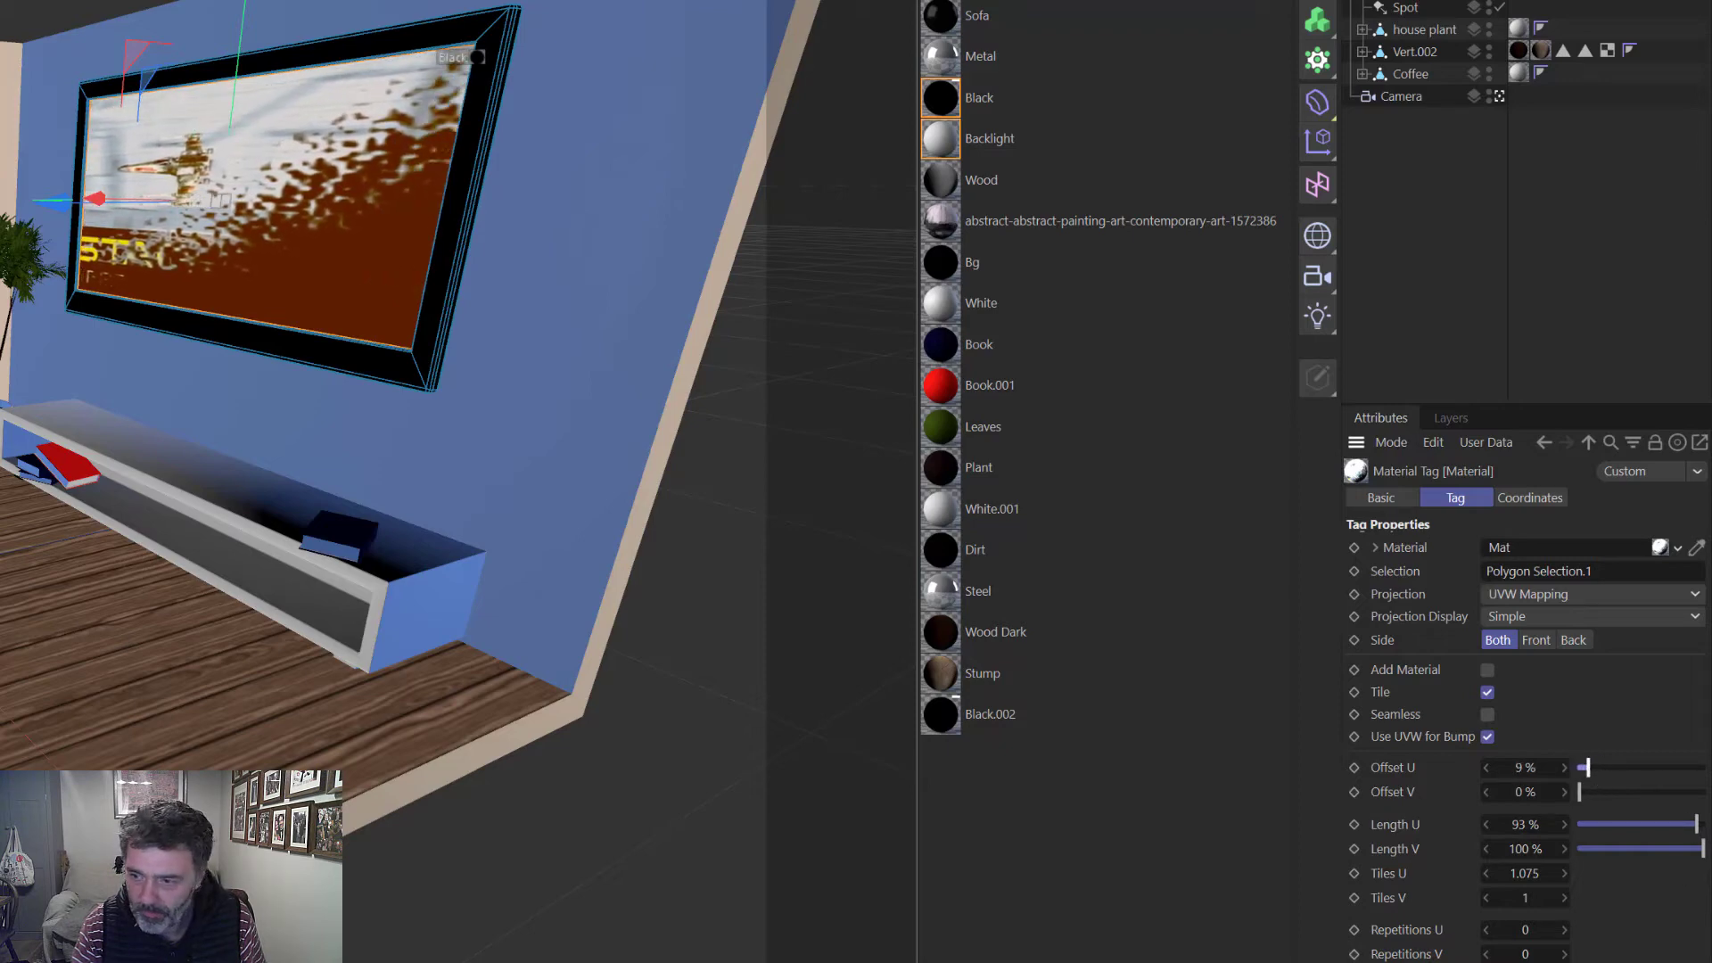
{"action": "left_click_drag", "start_coordinate": [1697, 830], "coordinate": [1687, 828]}
{"action": "left_click_drag", "start_coordinate": [1592, 762], "coordinate": [1593, 765]}
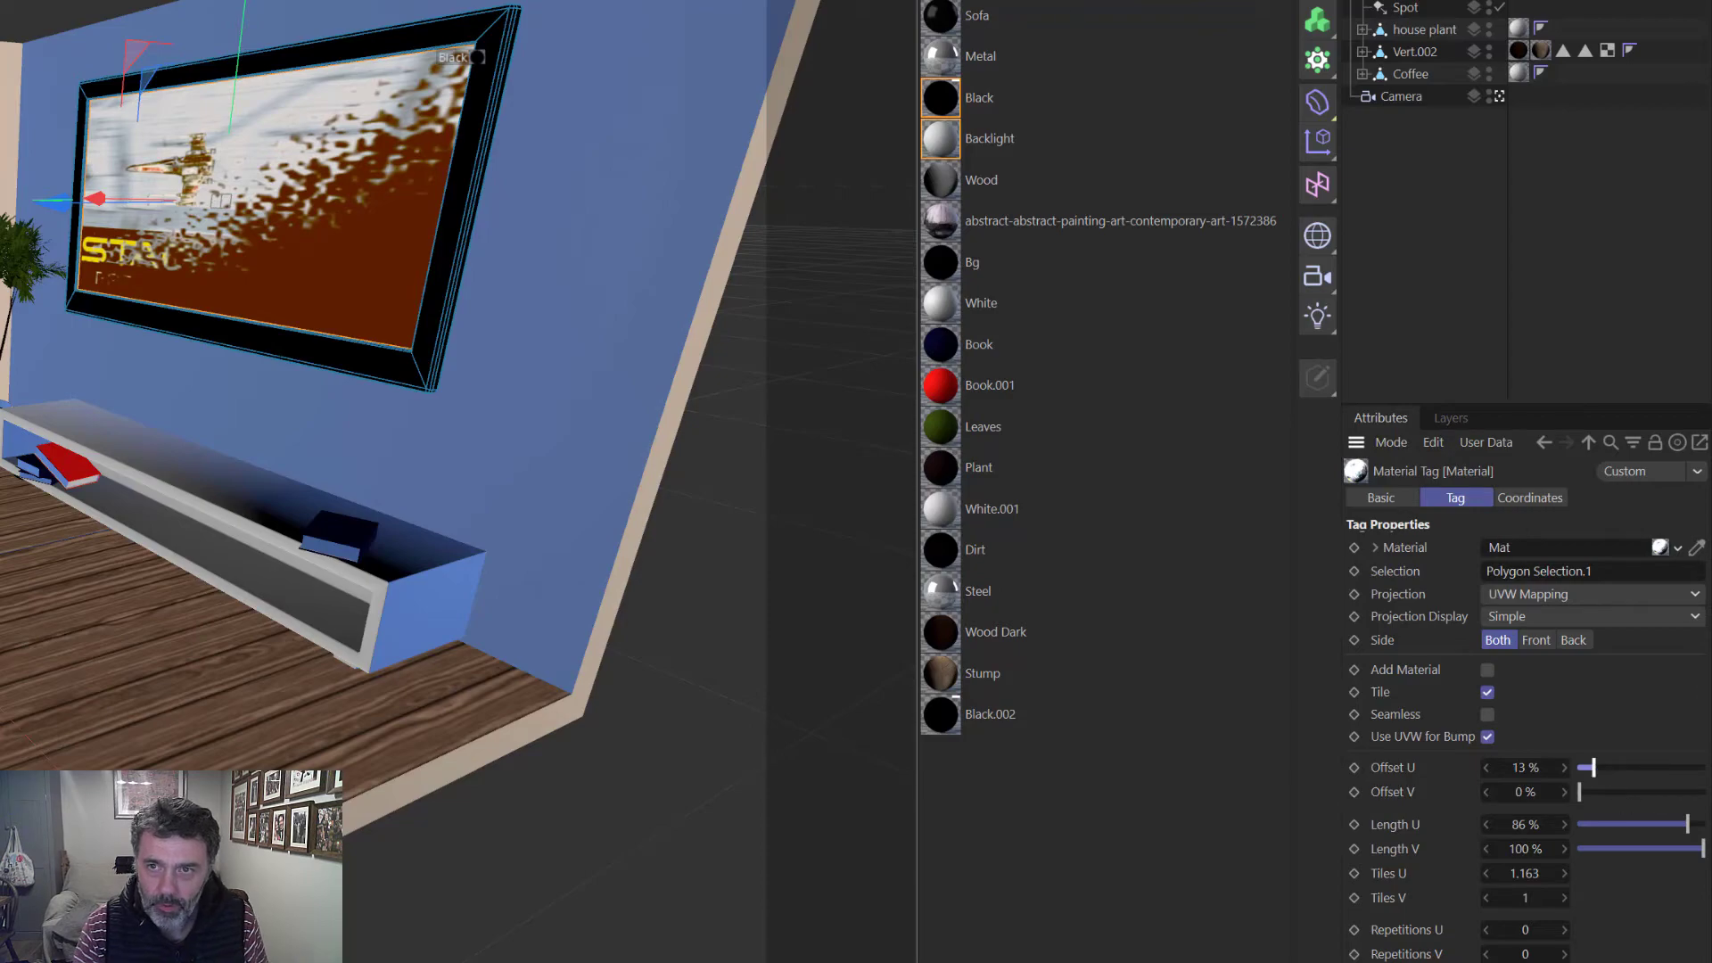
{"action": "scroll", "coordinate": [31, 198], "scroll_direction": "up", "scroll_amount": 5}
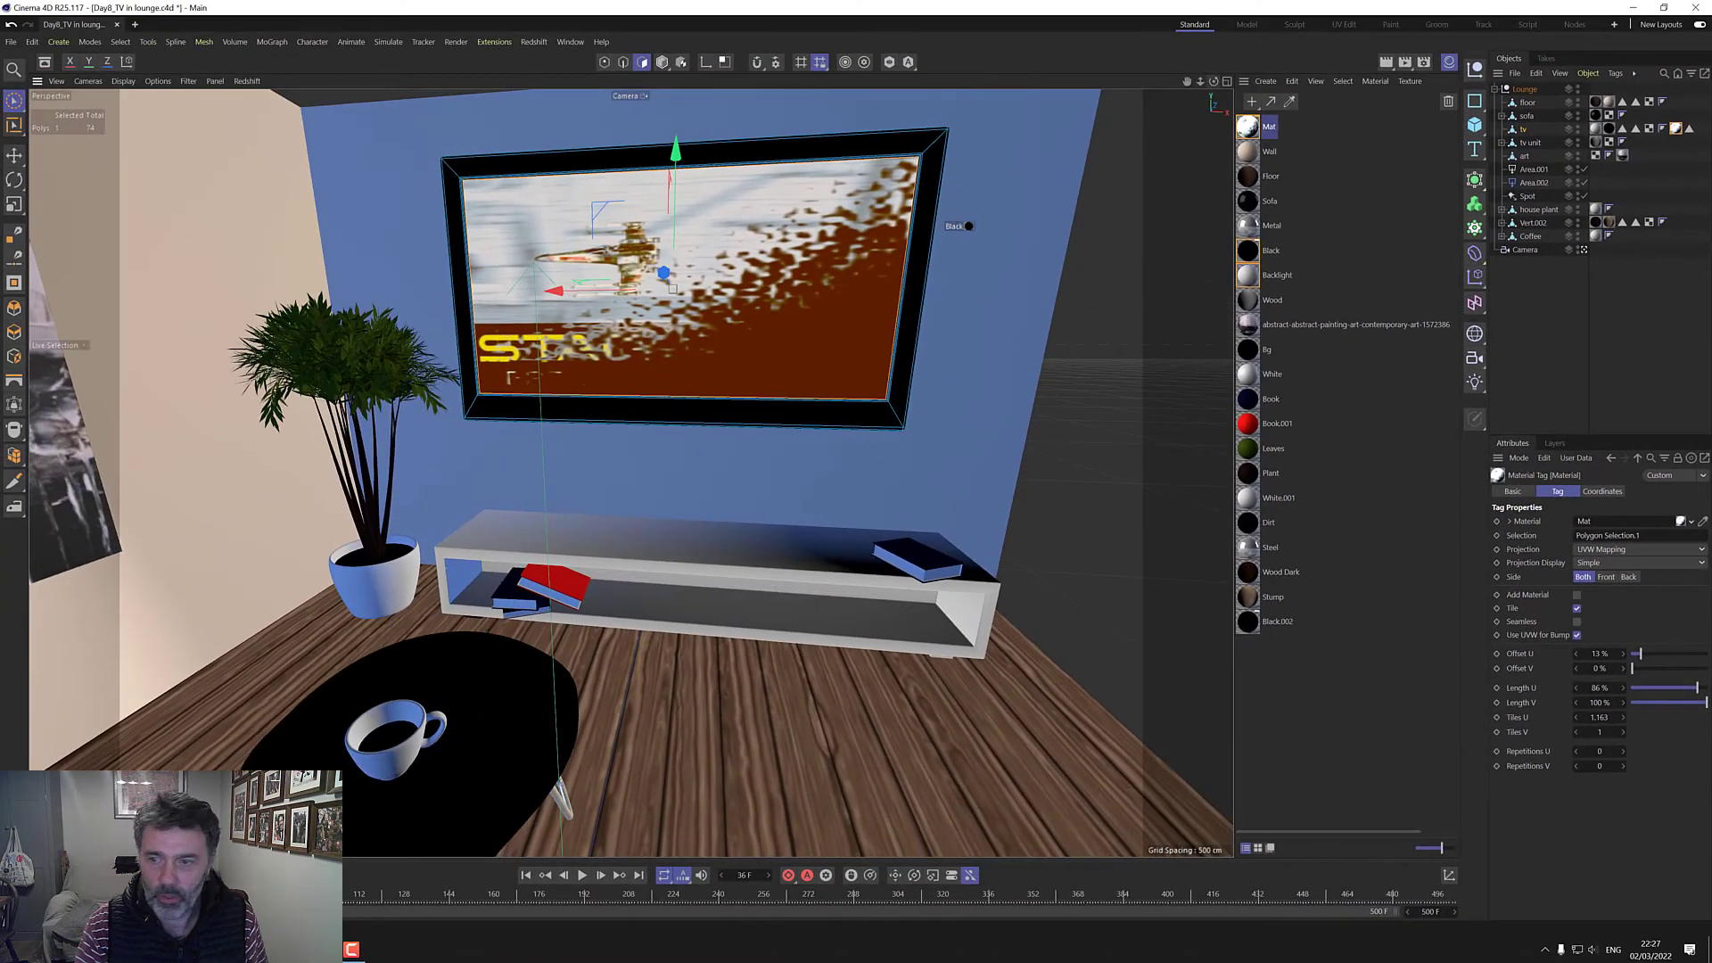
{"action": "left_click_drag", "start_coordinate": [1637, 653], "coordinate": [1644, 657]}
Step: Try another render, close the pop-up, and orbit the view around the room
{"action": "left_click", "coordinate": [1386, 61]}
{"action": "left_click", "coordinate": [1342, 323]}
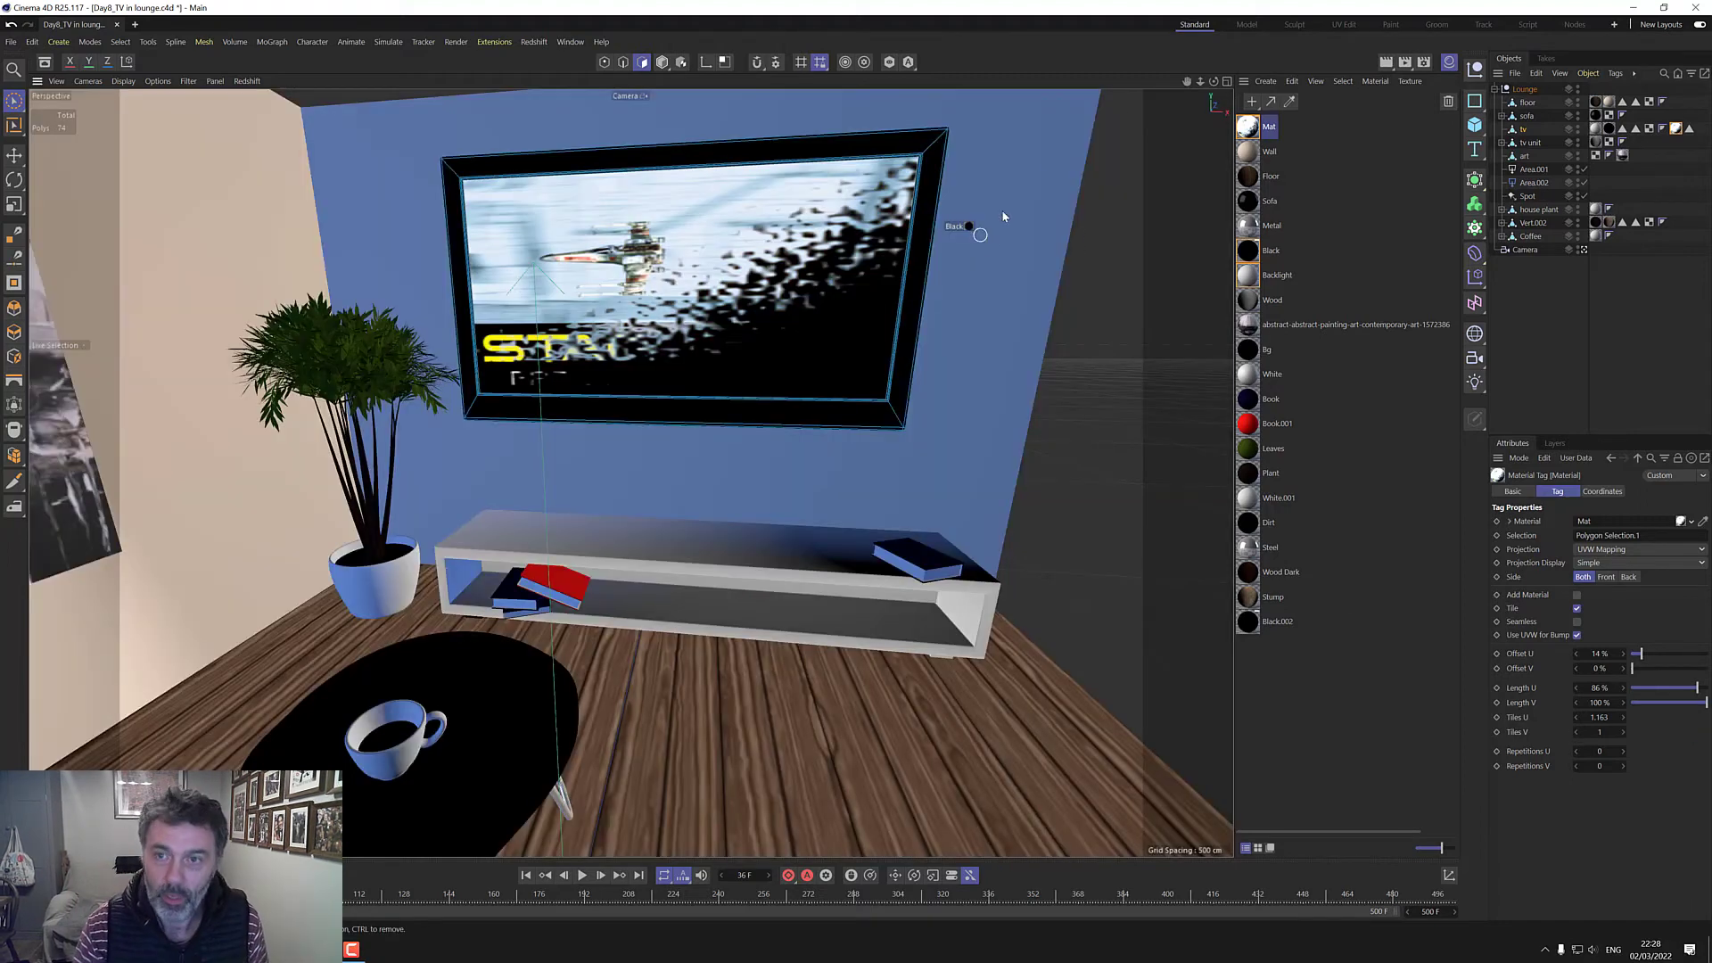
{"action": "mouse_move", "coordinate": [1210, 104]}
{"action": "left_mouse_down"}
{"action": "mouse_move", "coordinate": [1070, 121]}
{"action": "mouse_move", "coordinate": [1205, 79]}
{"action": "left_mouse_up"}
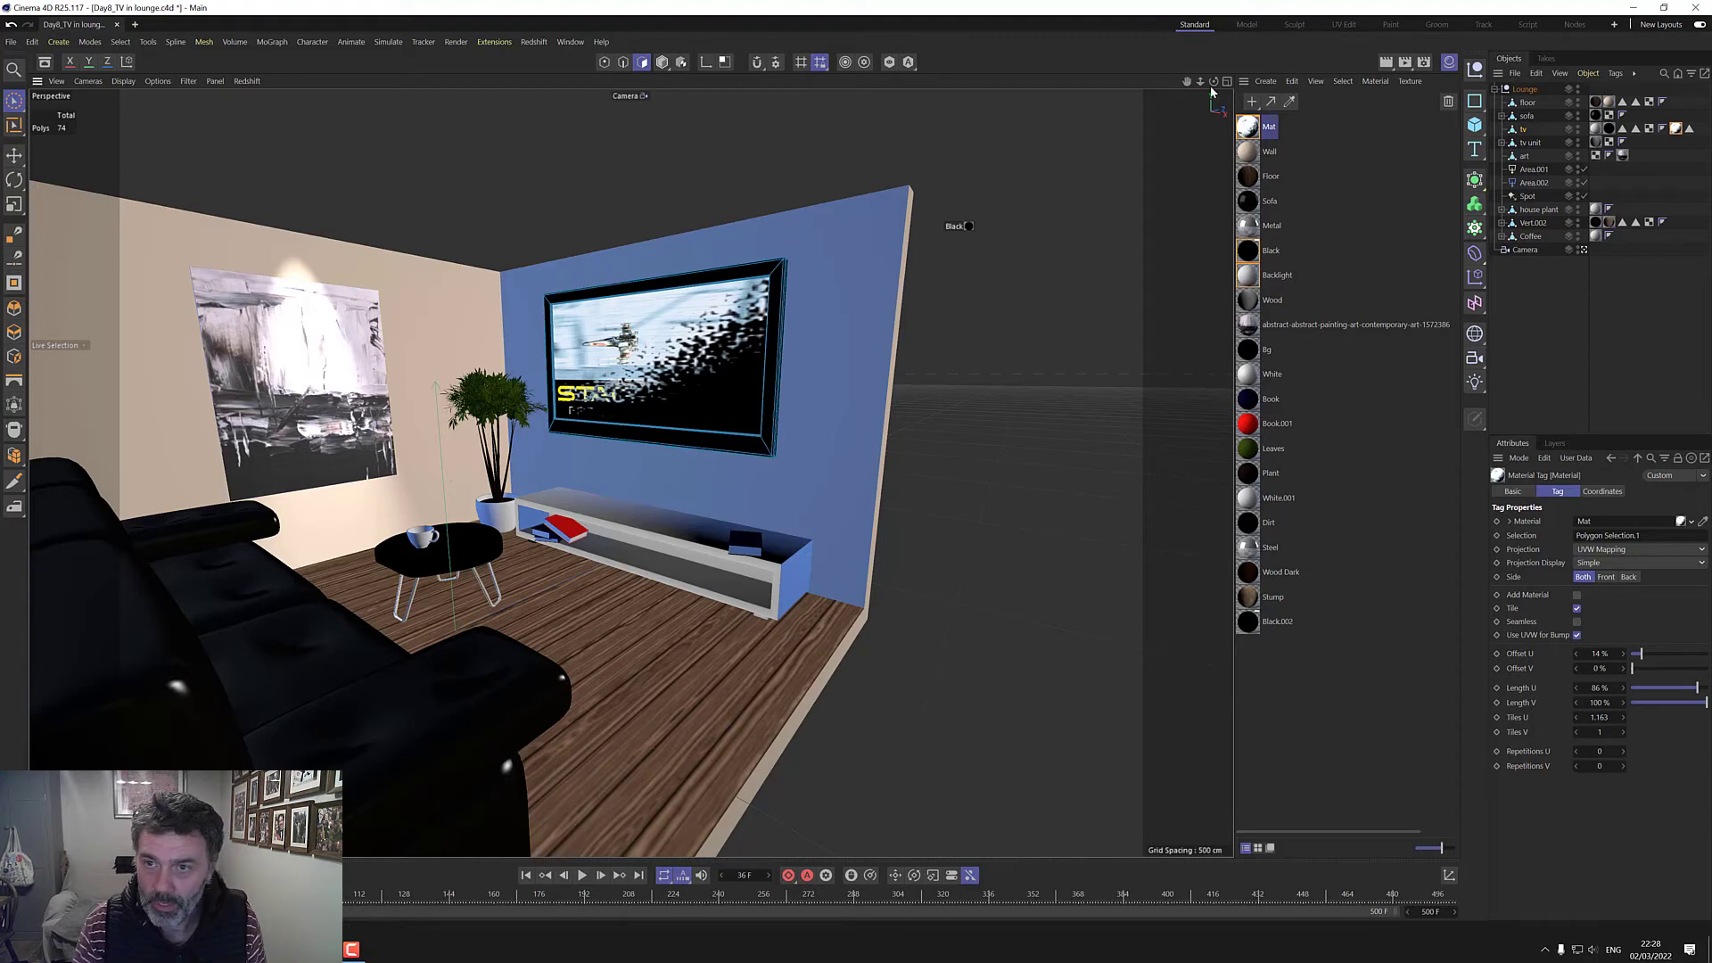
Step: Orbit and pan the viewport to frame the whole lounge with the TV wall centred
{"action": "mouse_move", "coordinate": [1213, 86]}
{"action": "left_mouse_down"}
{"action": "mouse_move", "coordinate": [1159, 98]}
{"action": "mouse_move", "coordinate": [1186, 86]}
{"action": "left_mouse_up"}
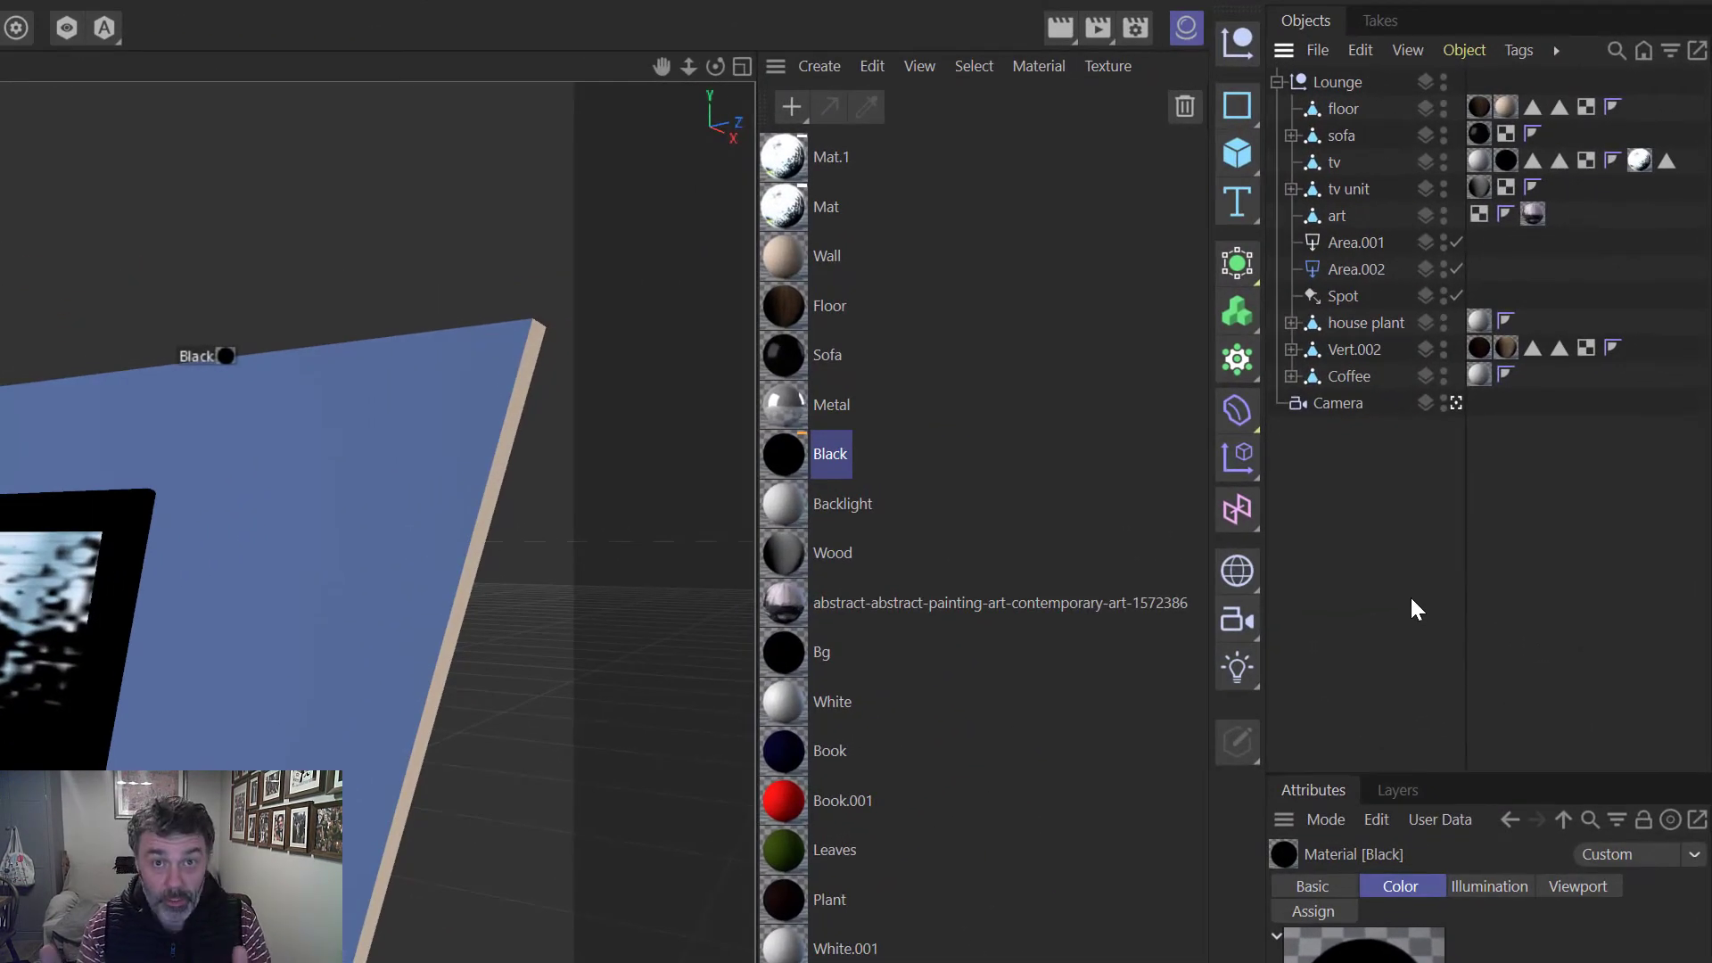
Step: Add an Area Light from the light flyout, nudge it slightly lower, and bring up the Light's tag menu
{"action": "left_click", "coordinate": [1243, 615]}
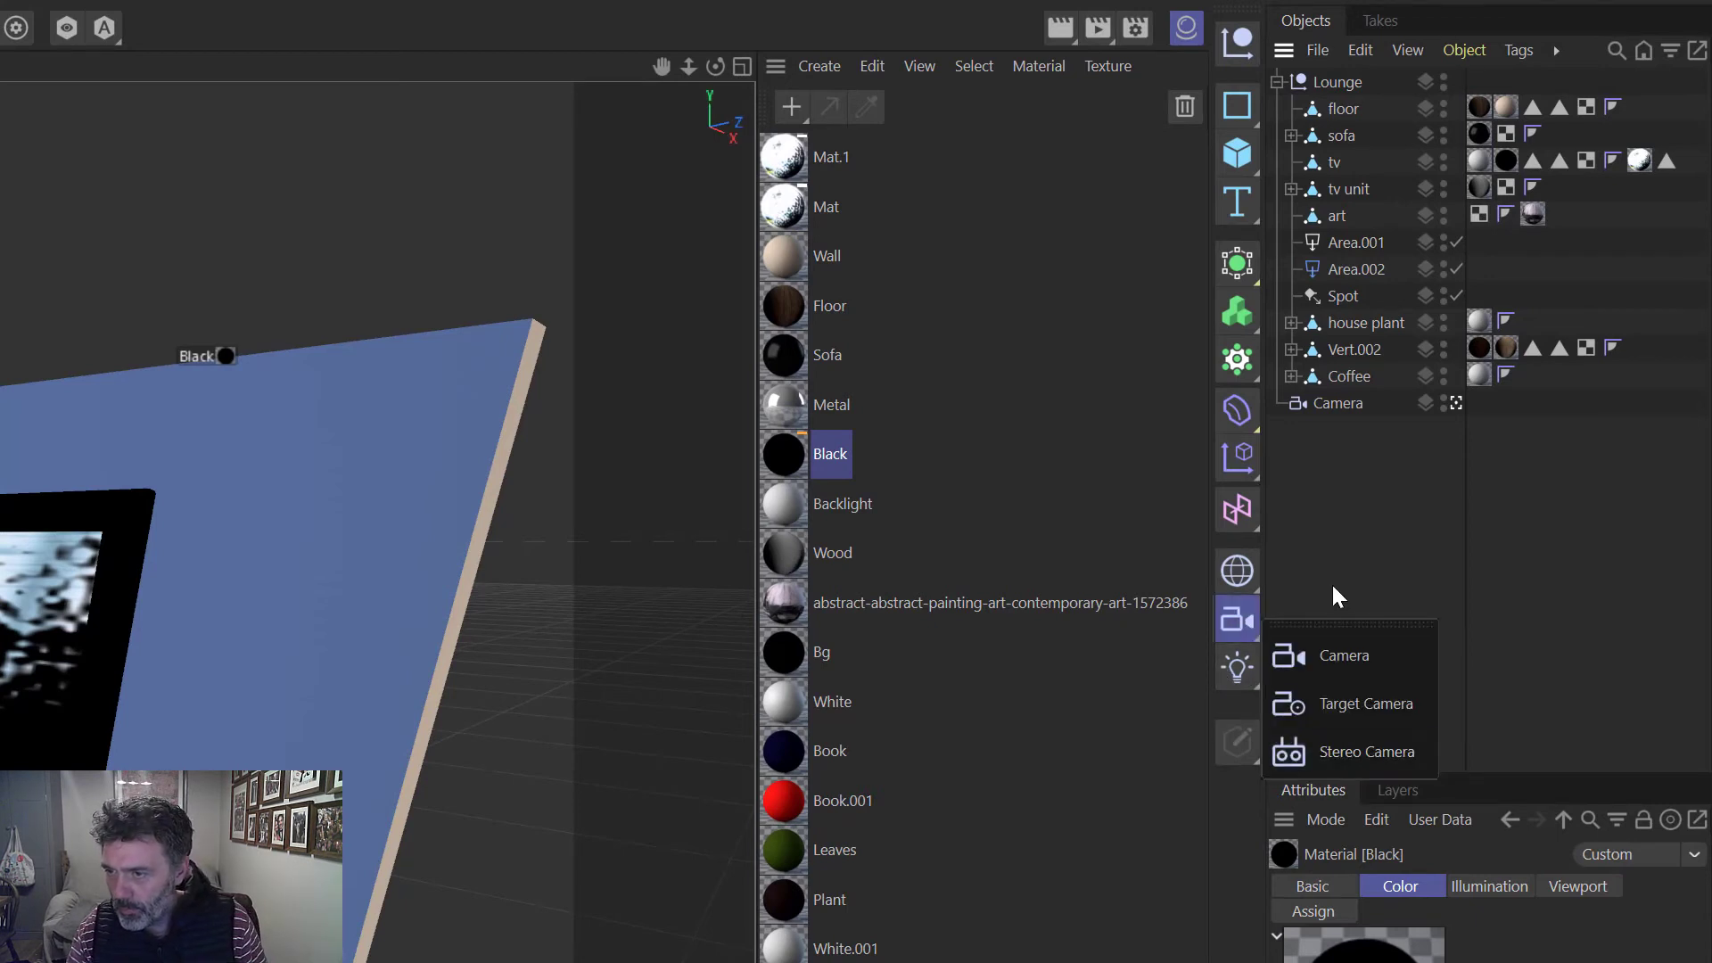
{"action": "left_click", "coordinate": [1235, 667]}
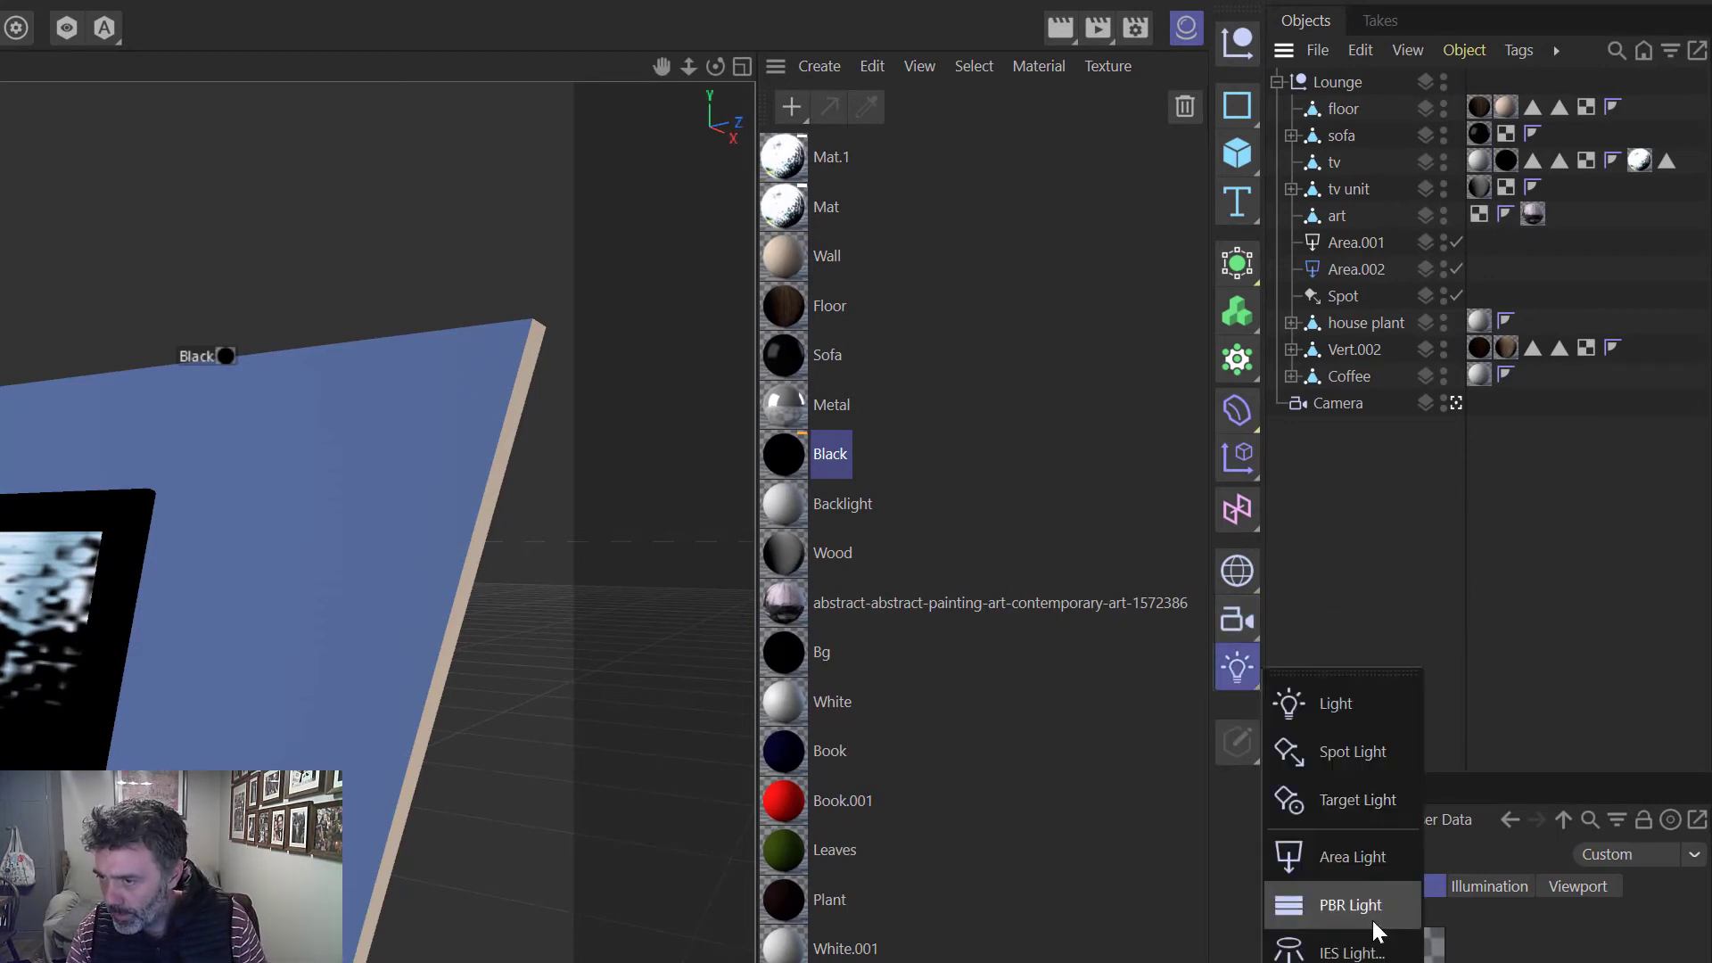
{"action": "left_click", "coordinate": [1344, 859]}
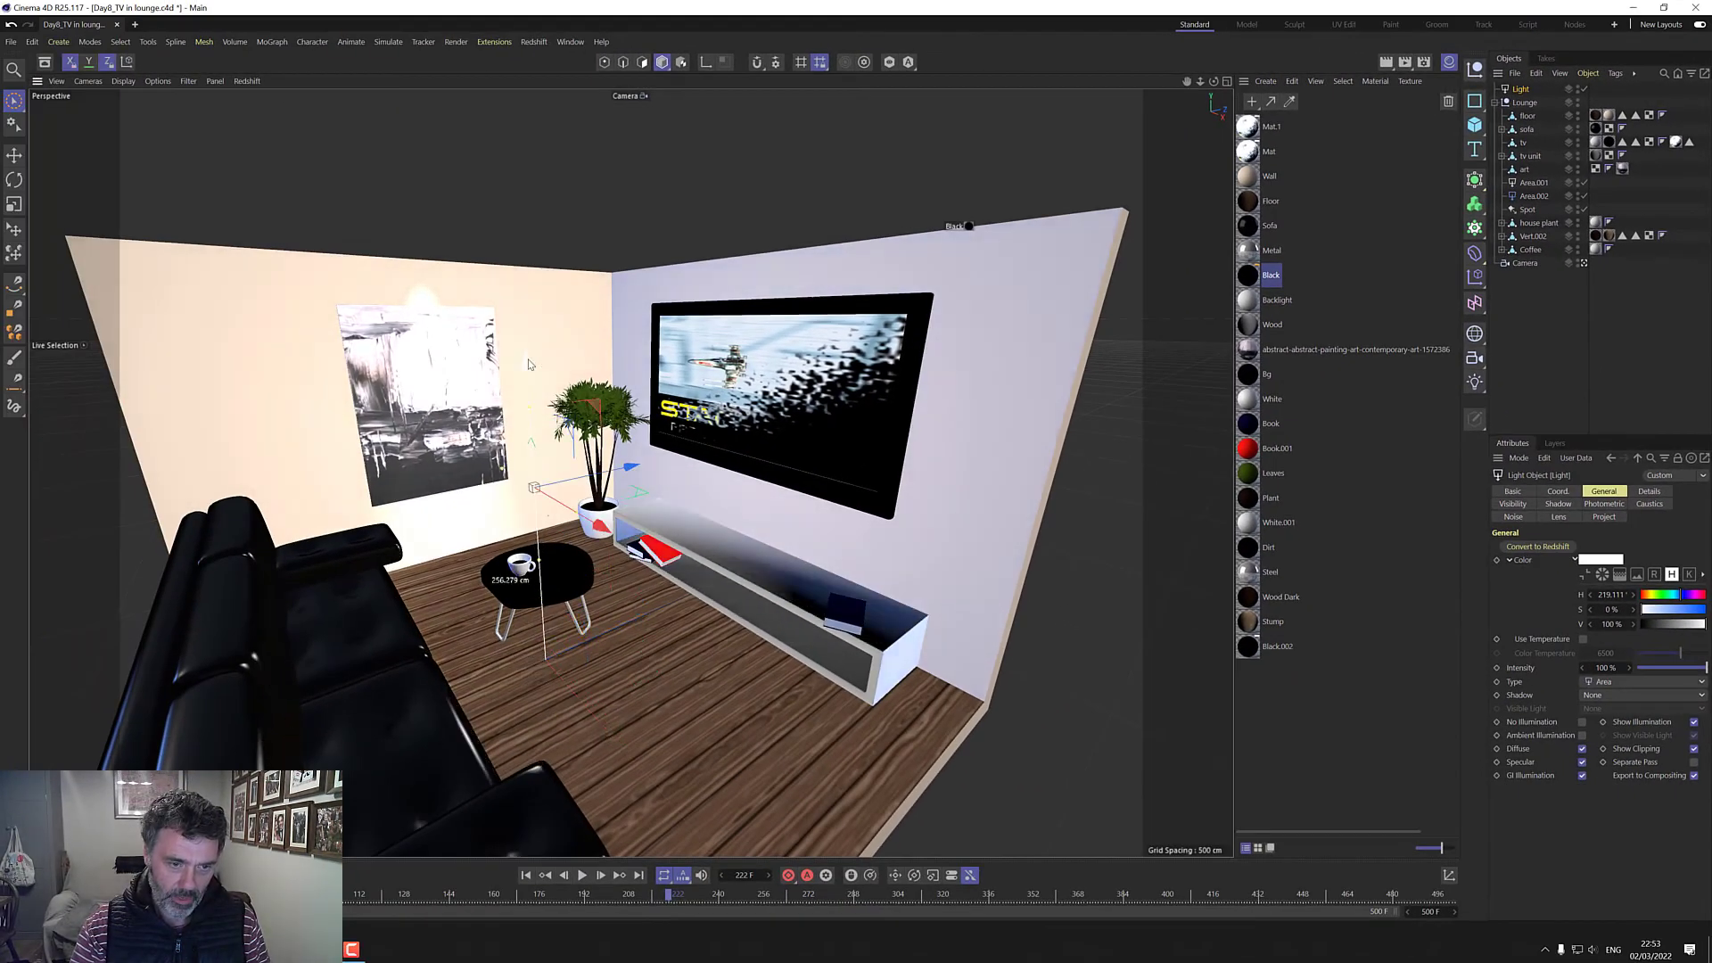
{"action": "left_click_drag", "start_coordinate": [532, 384], "coordinate": [533, 401]}
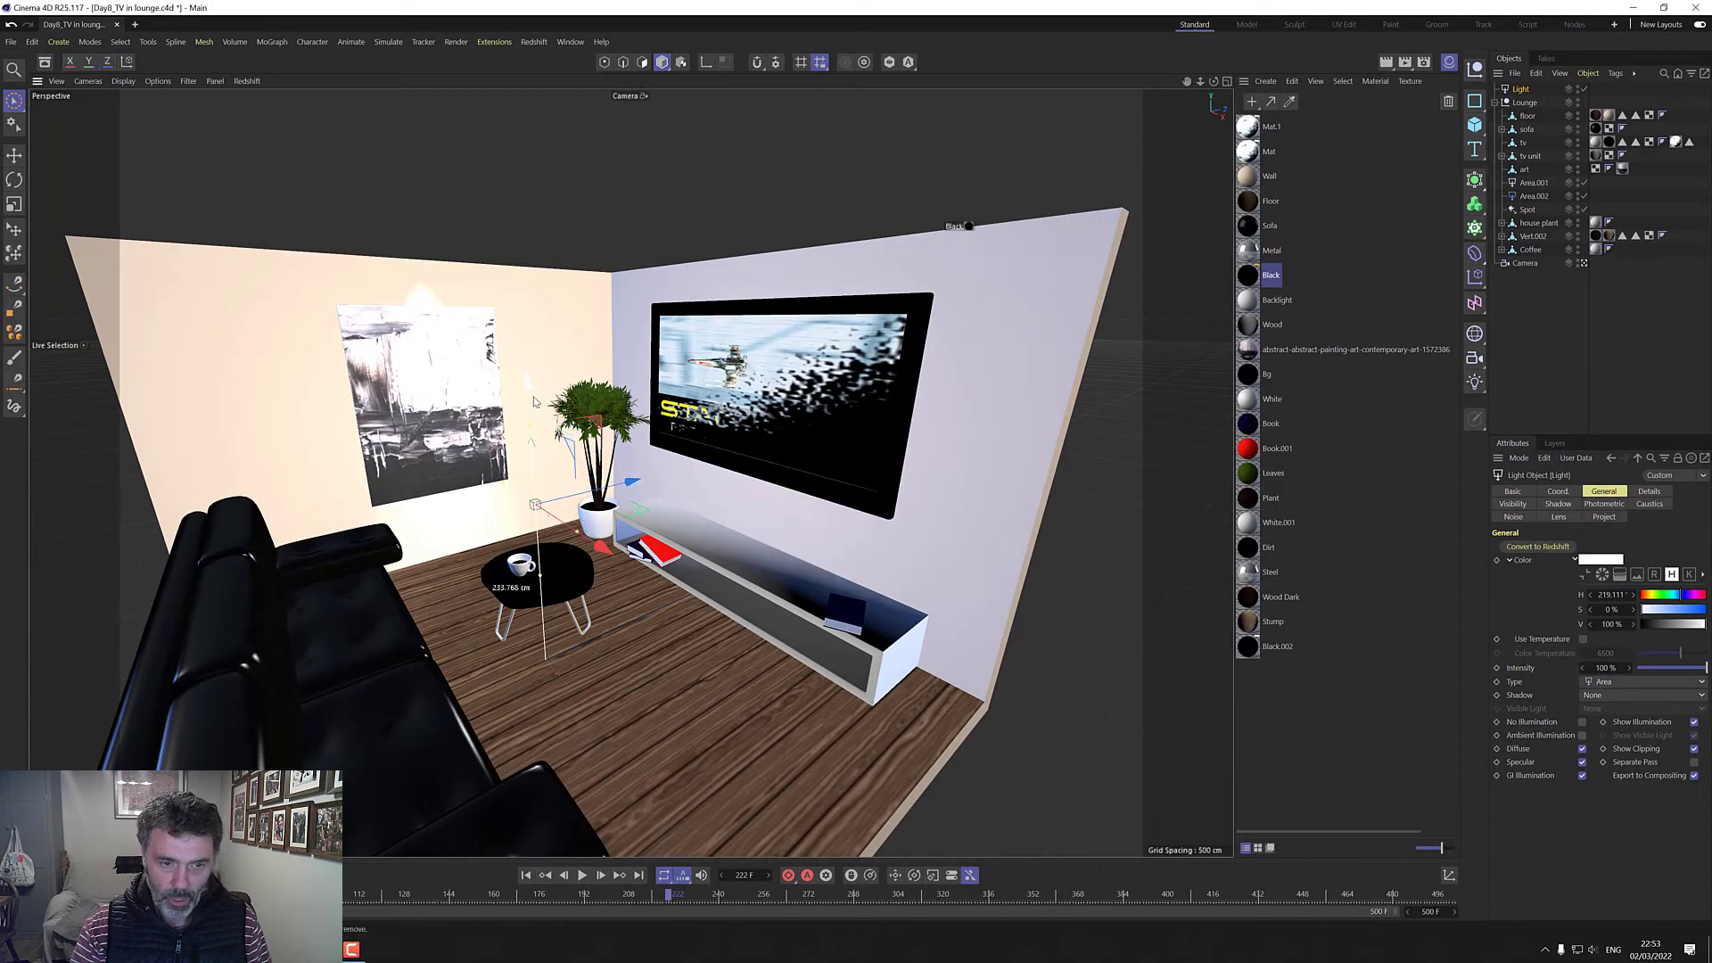
{"action": "left_click", "coordinate": [1536, 307]}
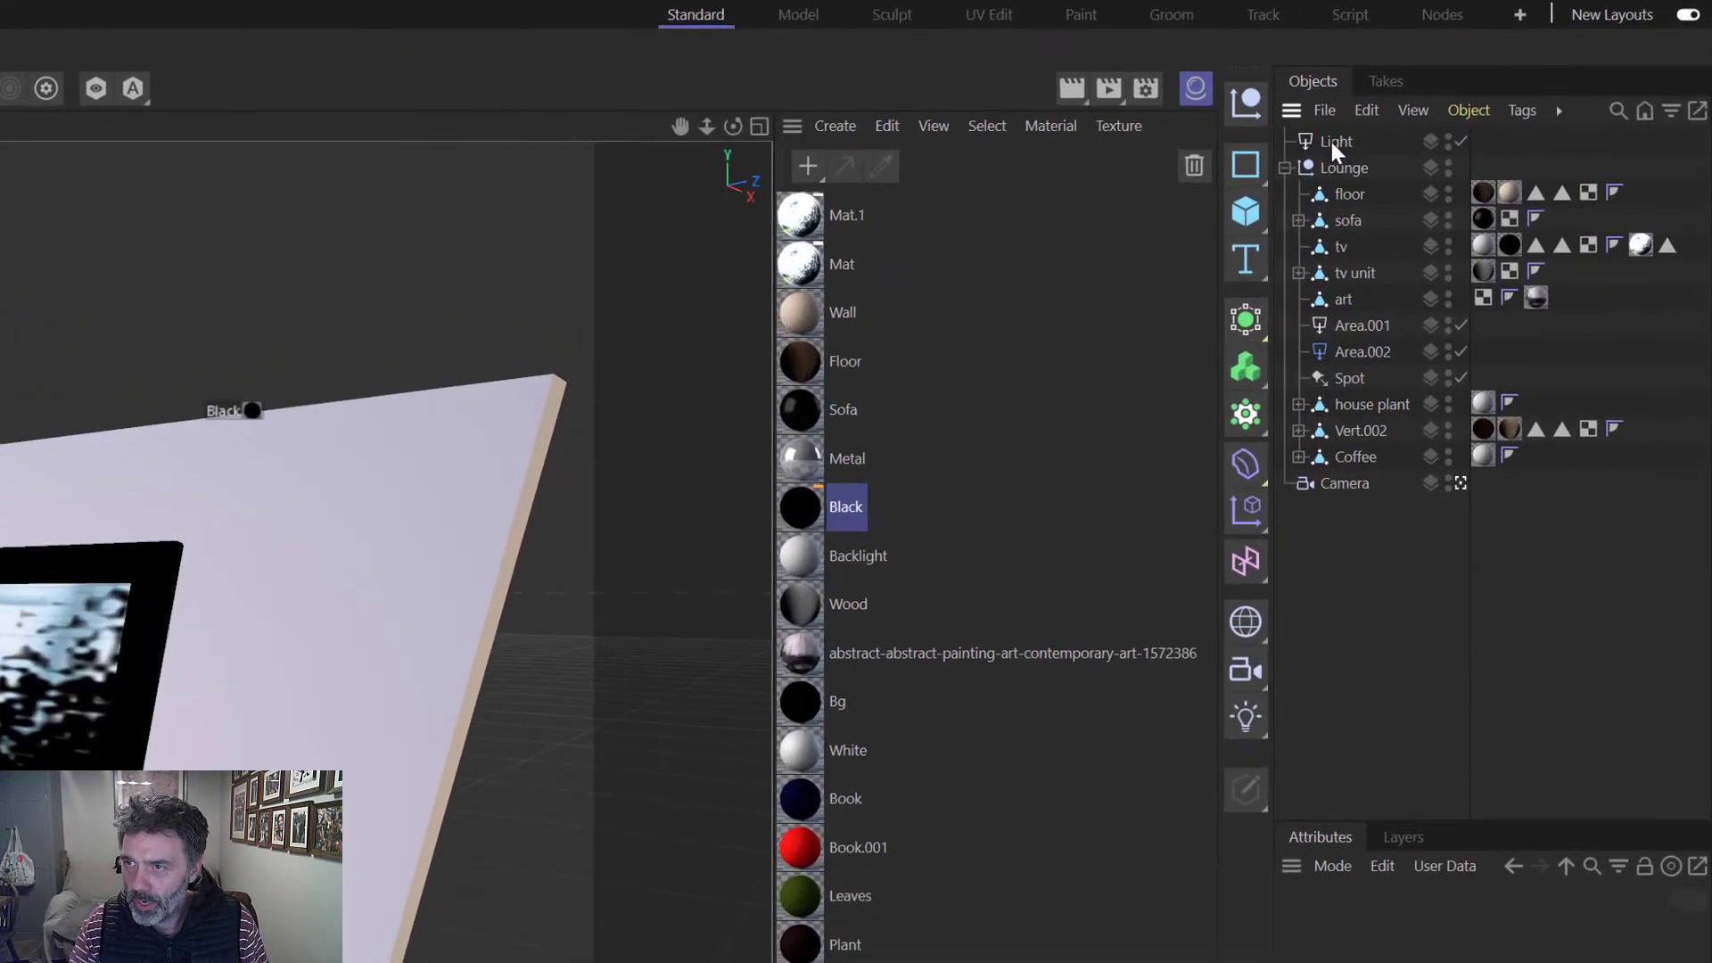
{"action": "right_click", "coordinate": [1519, 87]}
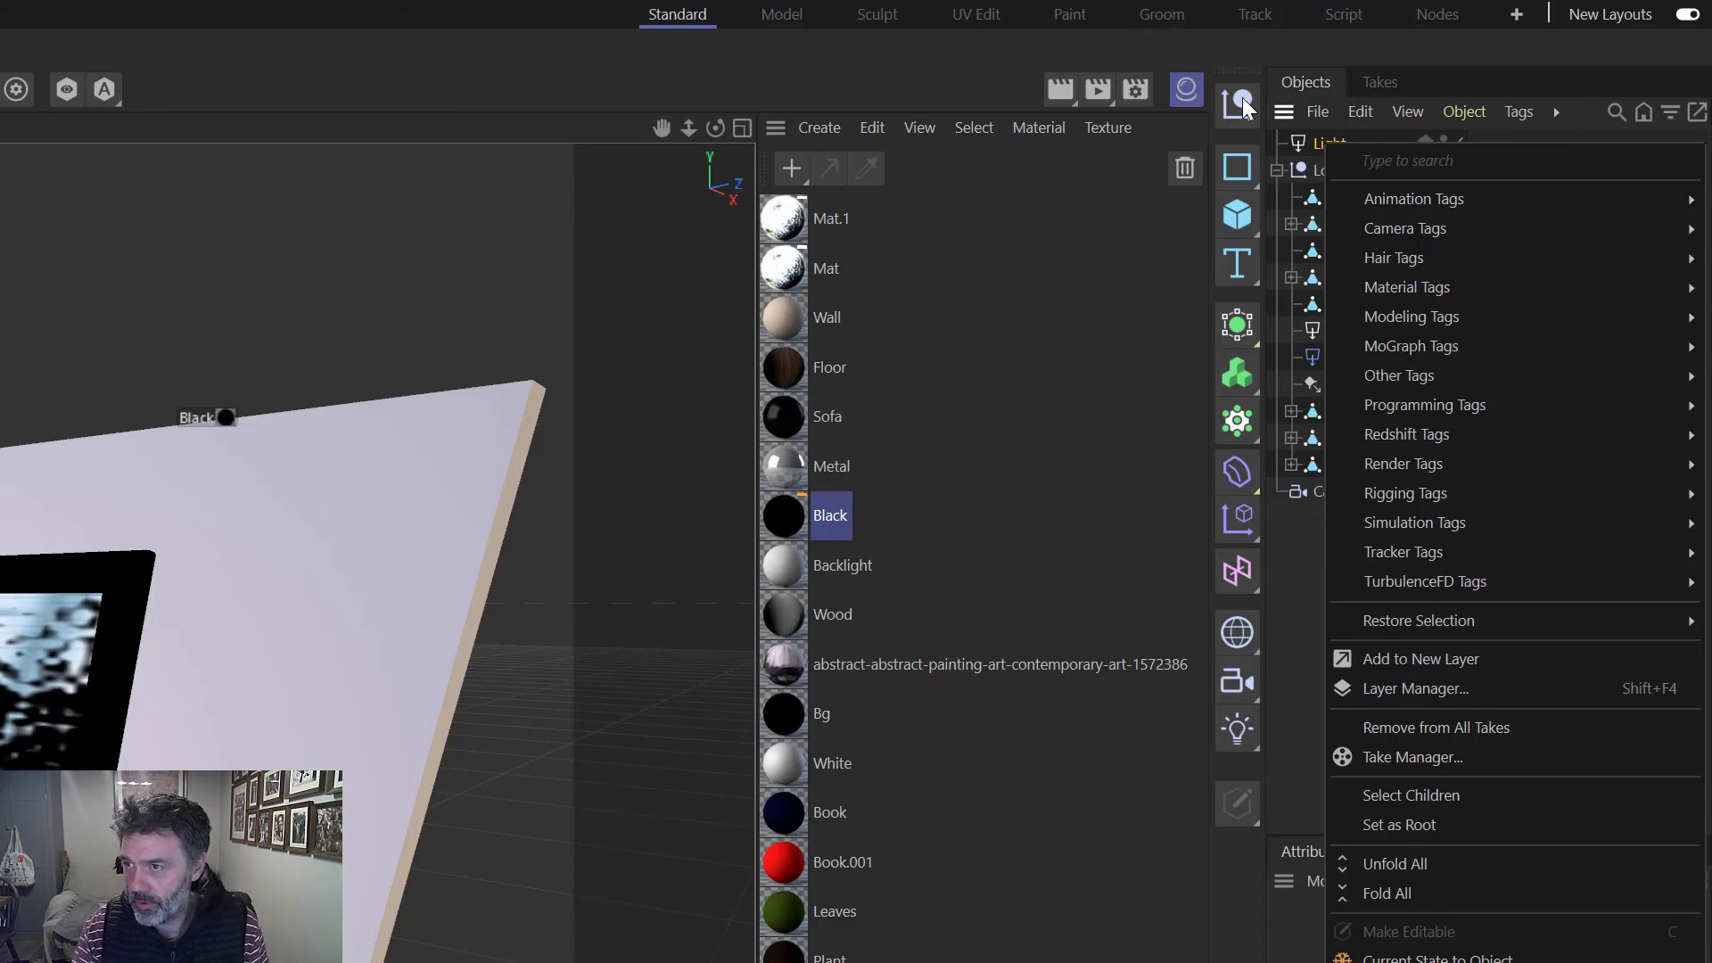
Step: Give the Light an XPresso tag and place the Light object in the XPresso graph
{"action": "mouse_move", "coordinate": [1462, 399]}
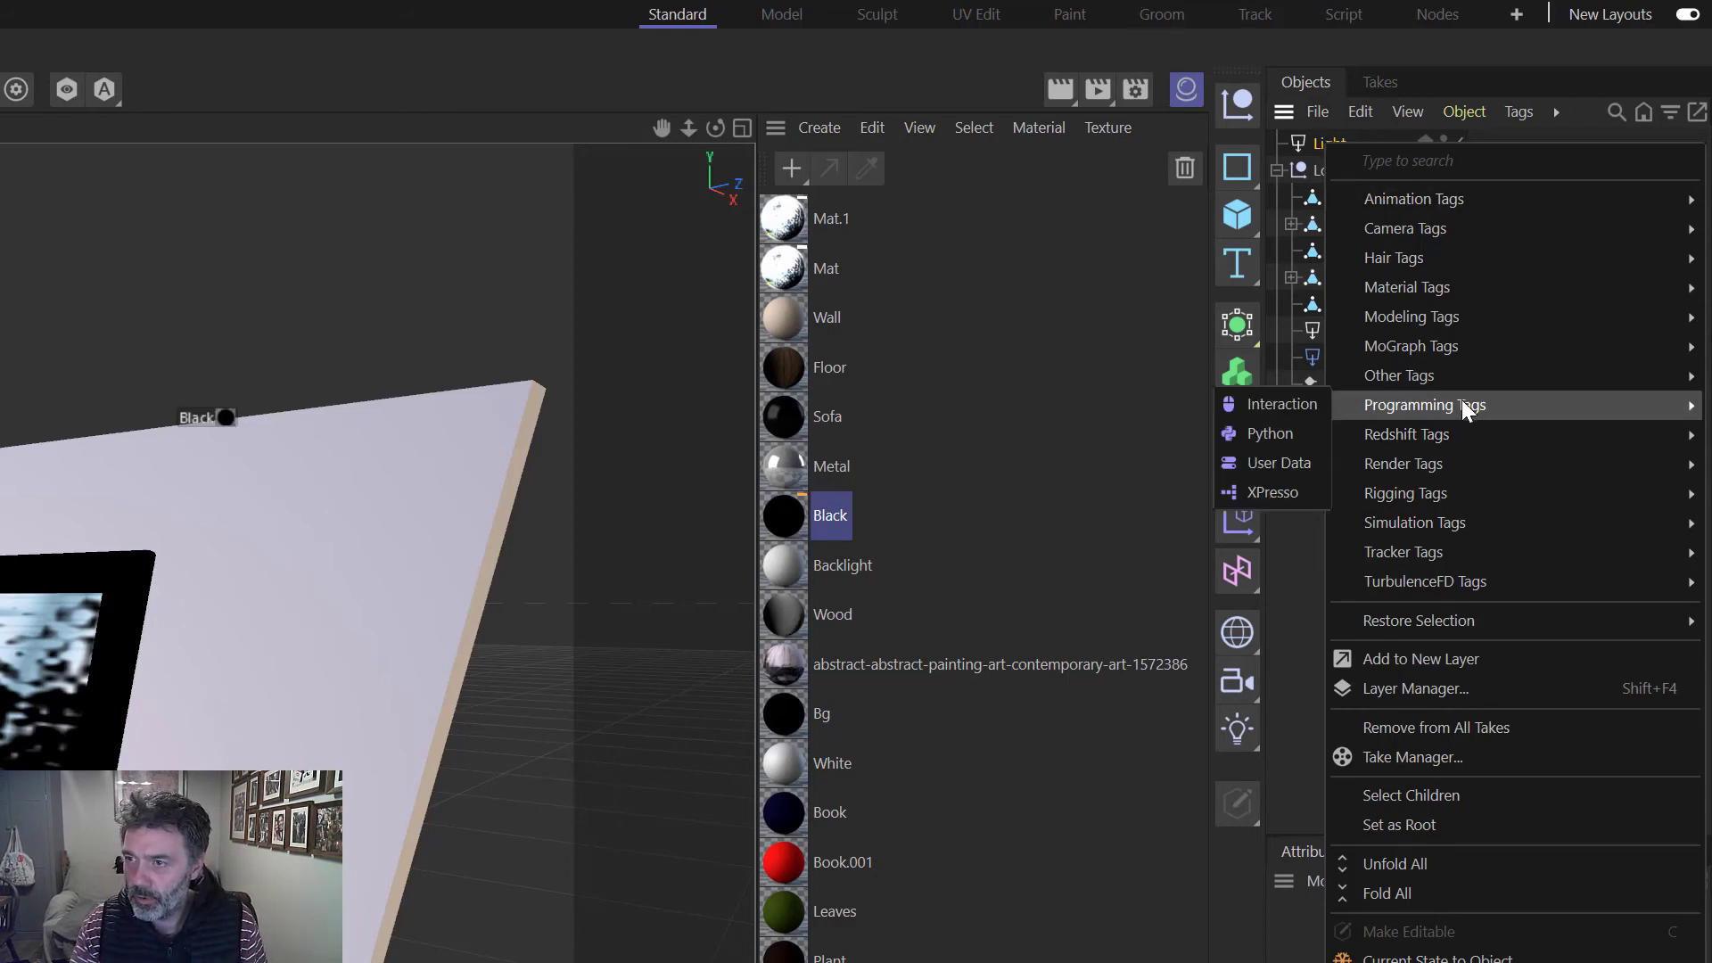
{"action": "left_click", "coordinate": [1275, 492]}
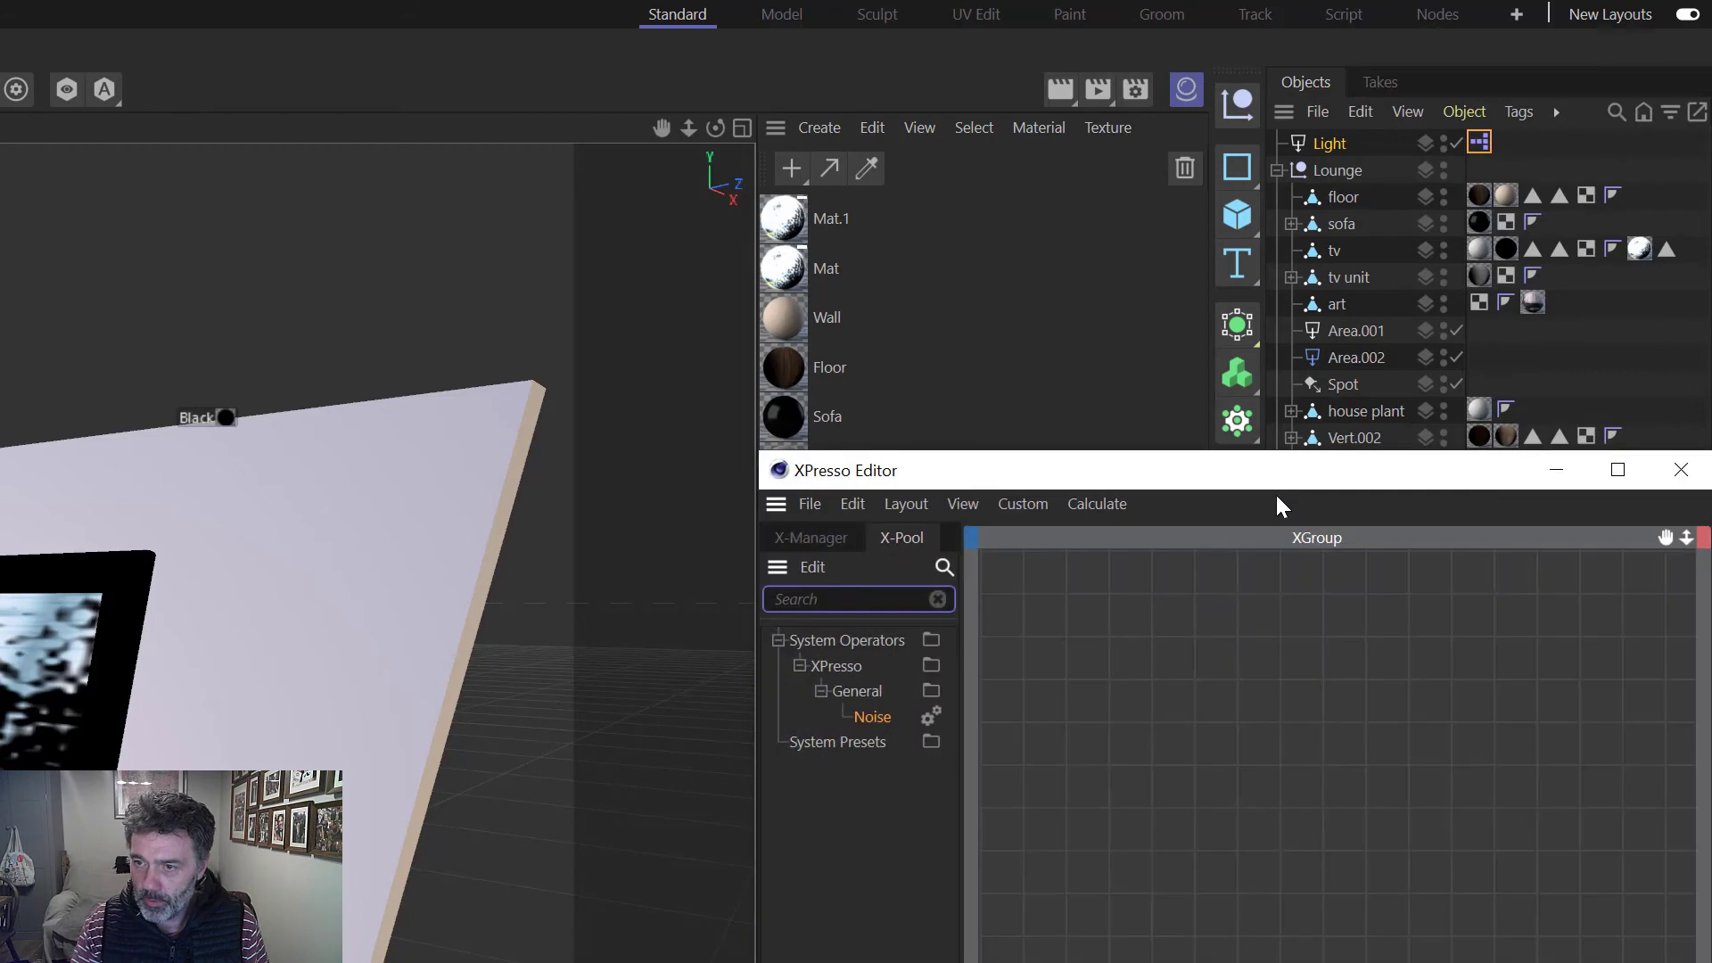
{"action": "left_click_drag", "start_coordinate": [1336, 141], "coordinate": [1536, 734]}
Step: Find 'noise' in the operator library, add a Noise node, and wire it to the Light's Intensity
{"action": "left_click", "coordinate": [932, 599]}
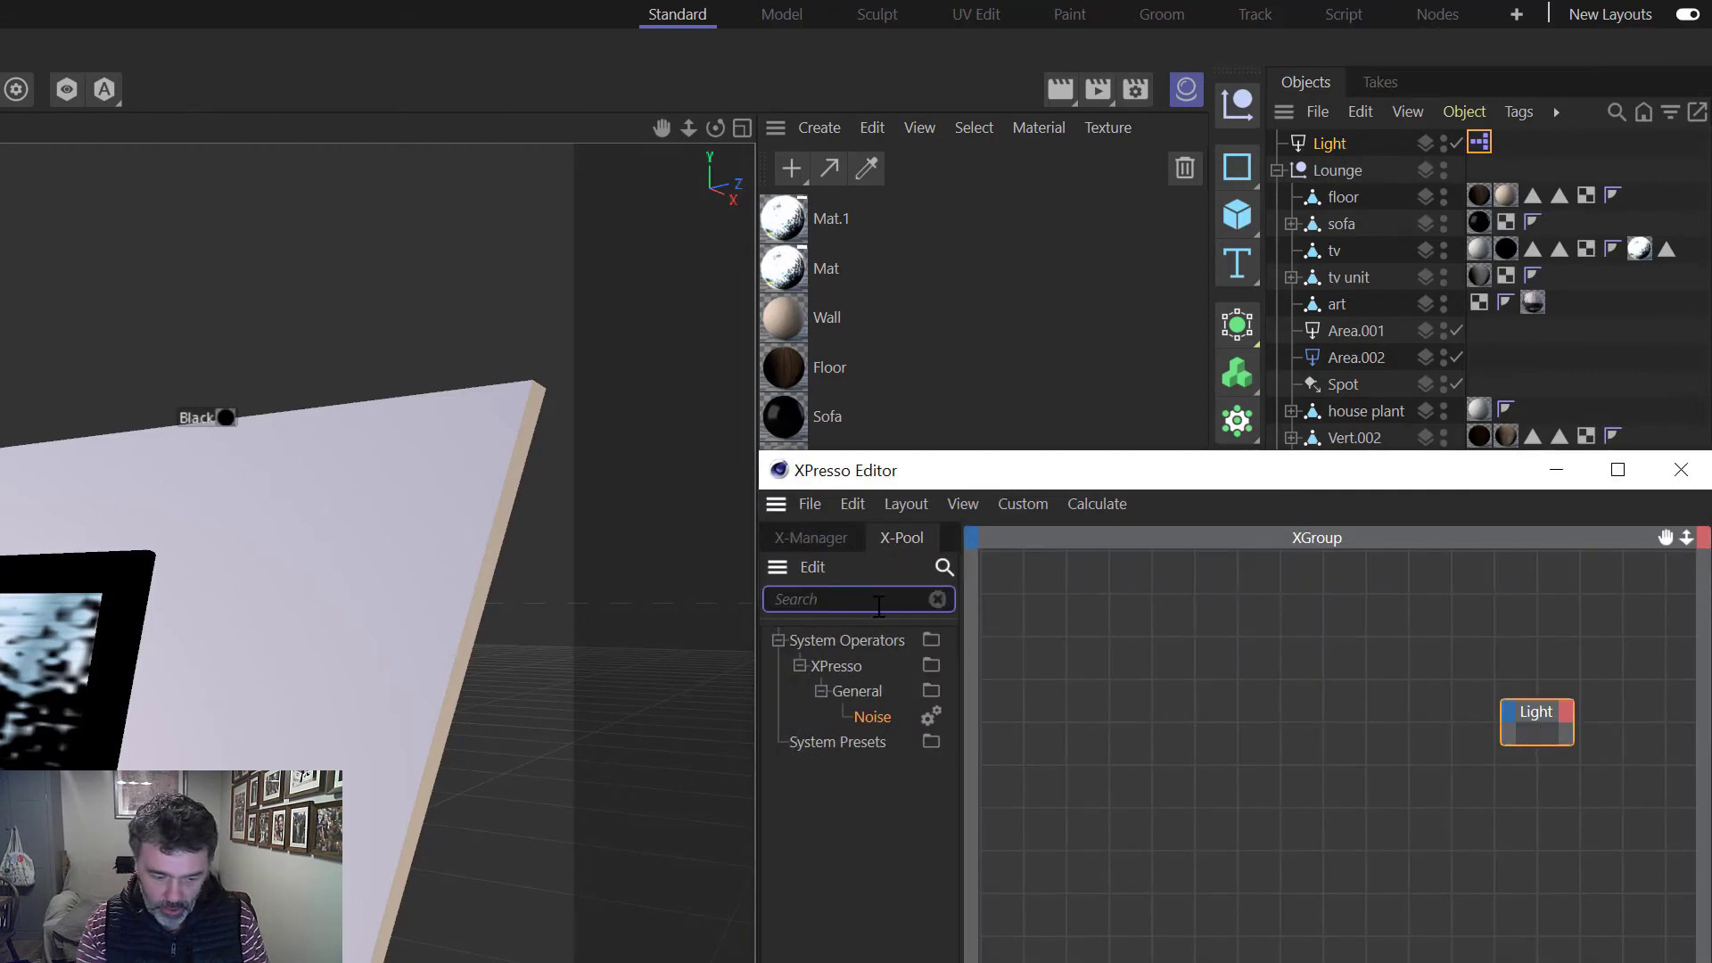
{"action": "type", "text": "noise"}
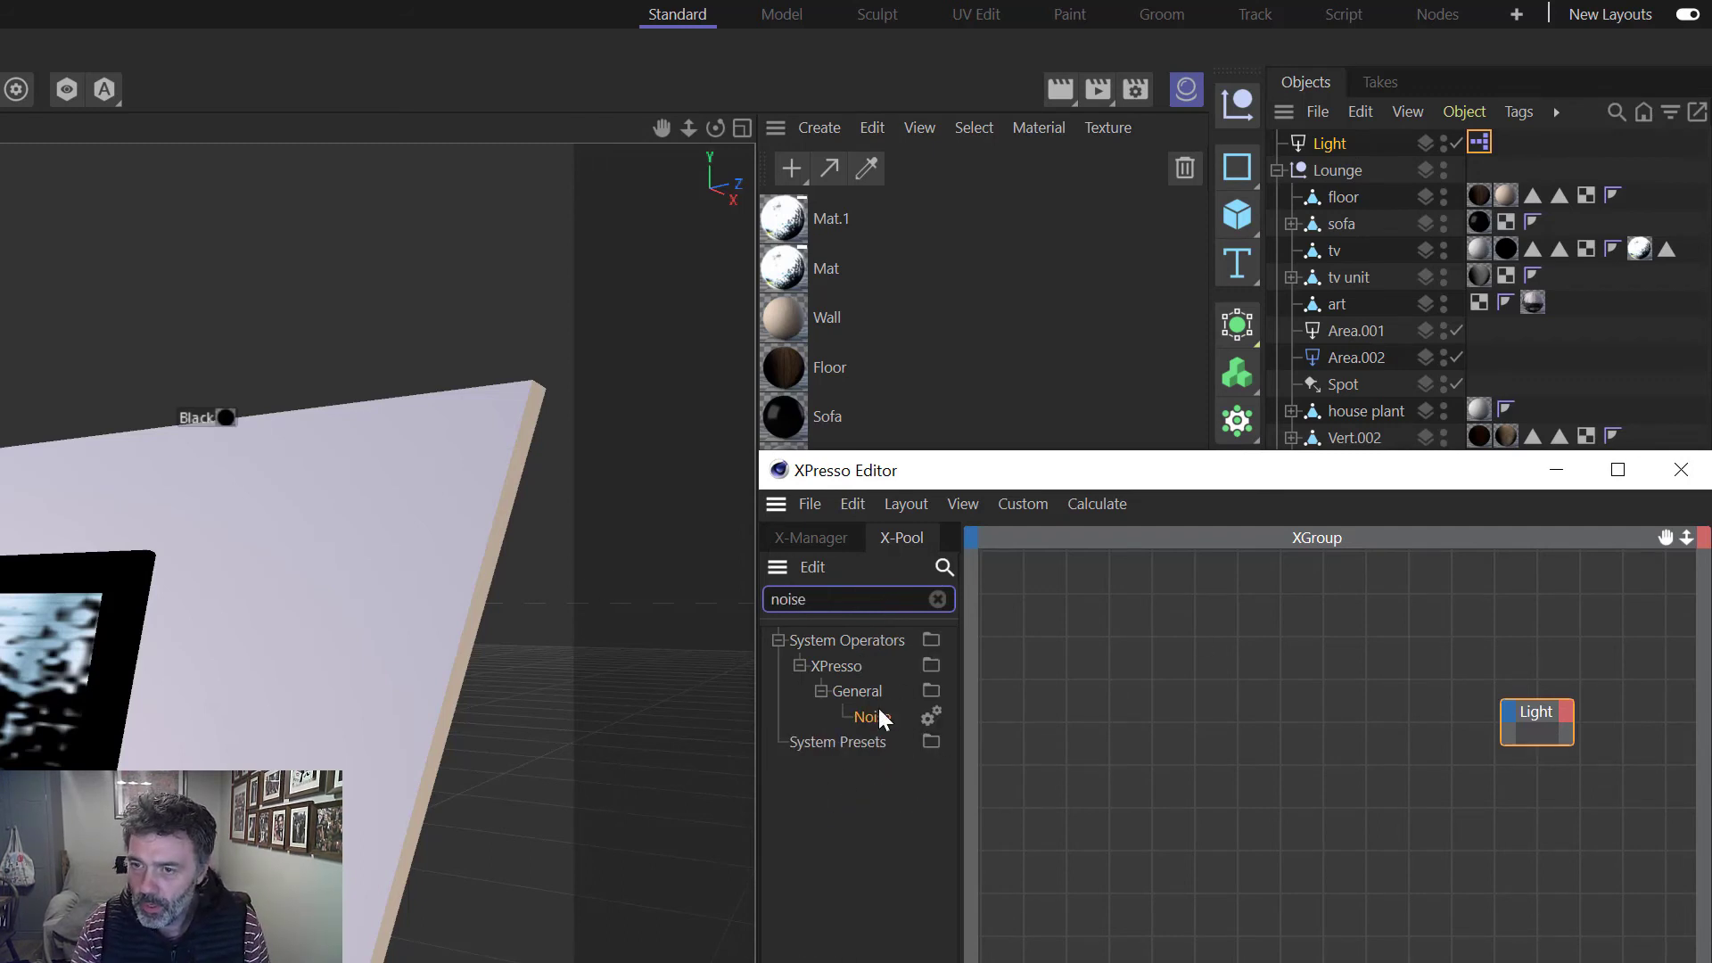
{"action": "left_click_drag", "start_coordinate": [869, 716], "coordinate": [1224, 736]}
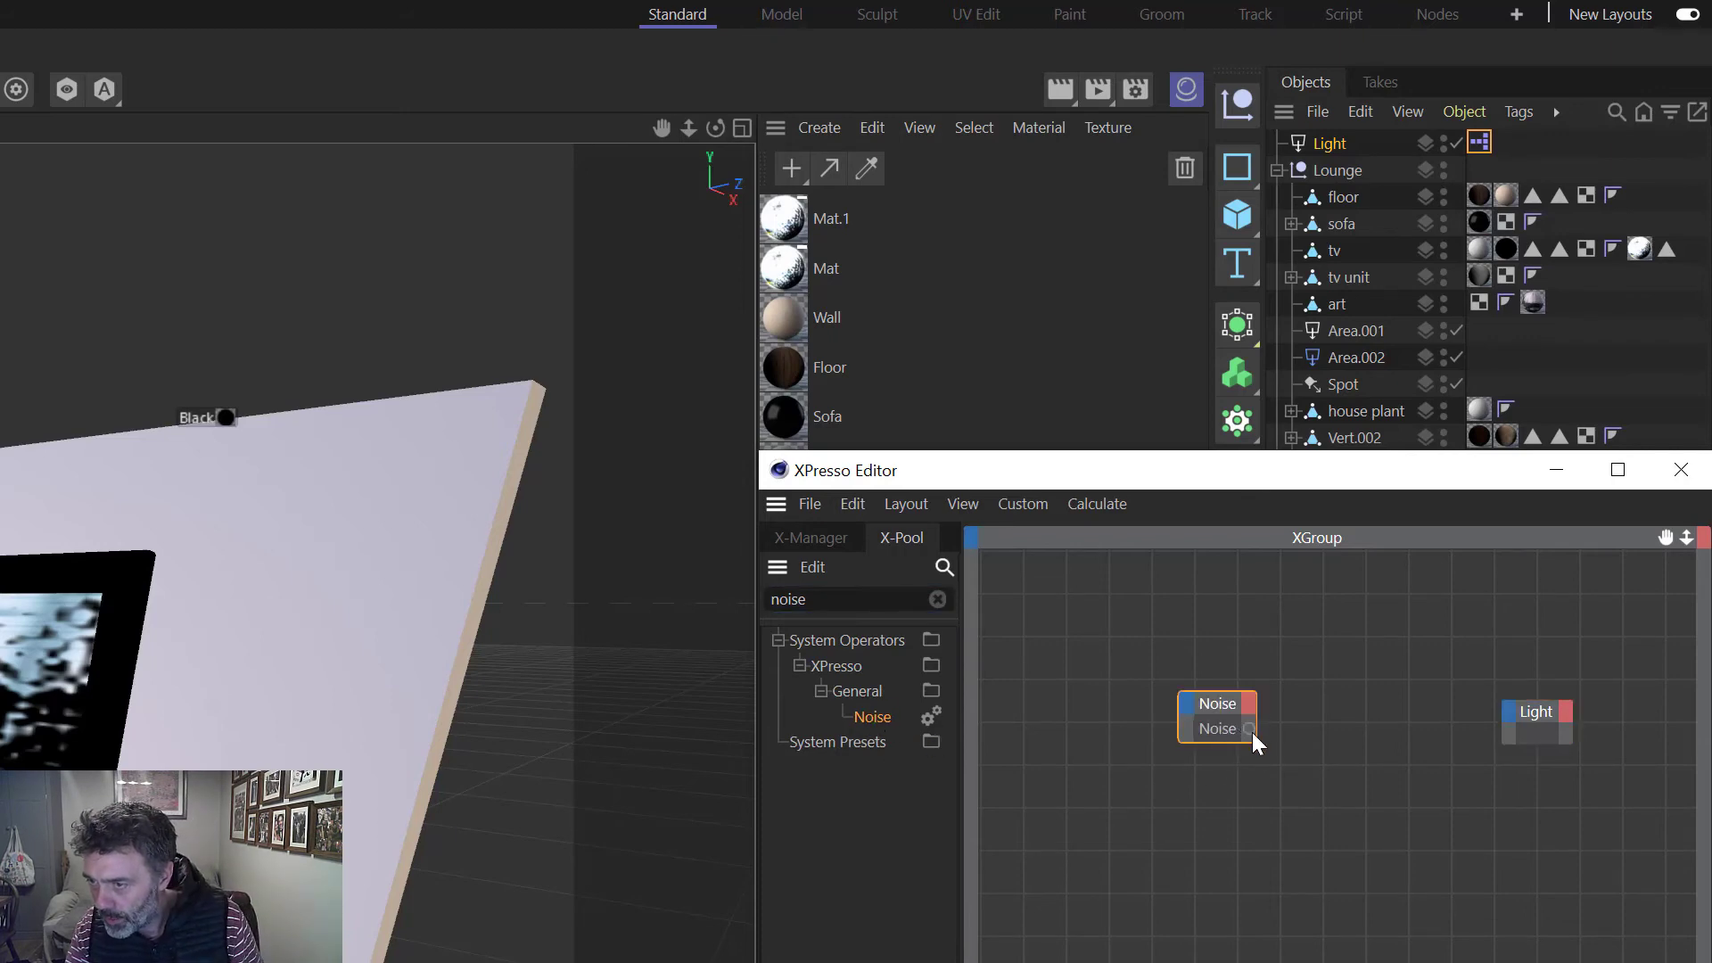
{"action": "left_click_drag", "start_coordinate": [1248, 727], "coordinate": [1507, 713]}
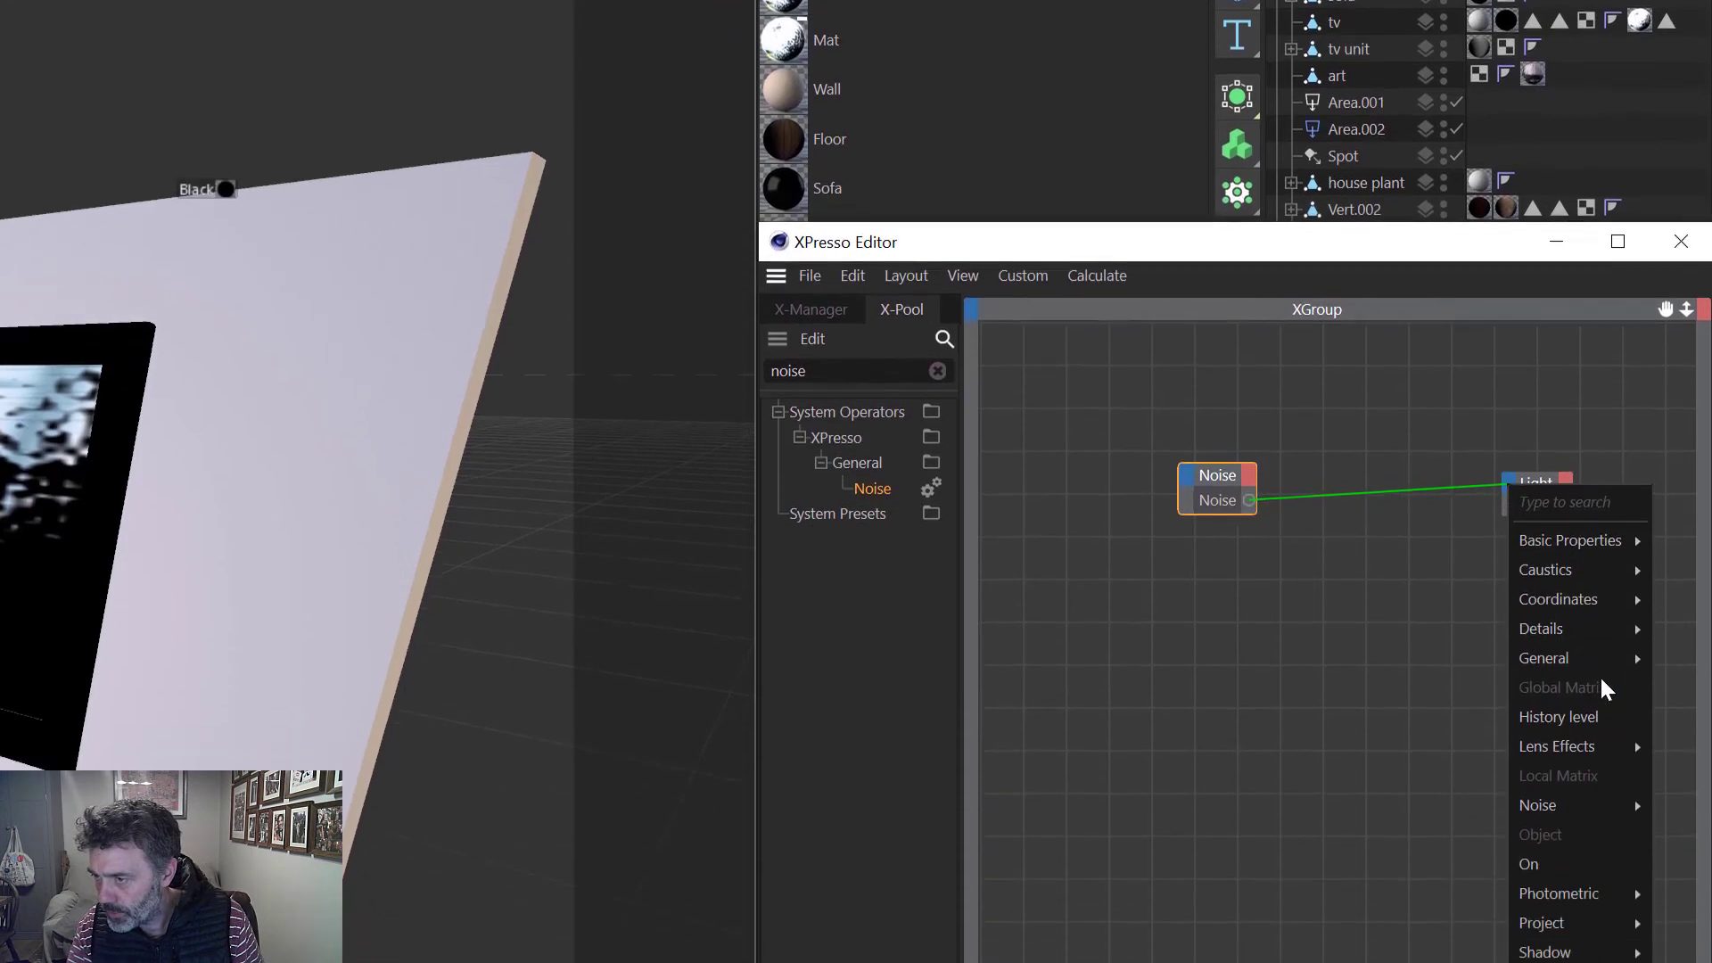
{"action": "mouse_move", "coordinate": [1585, 886]}
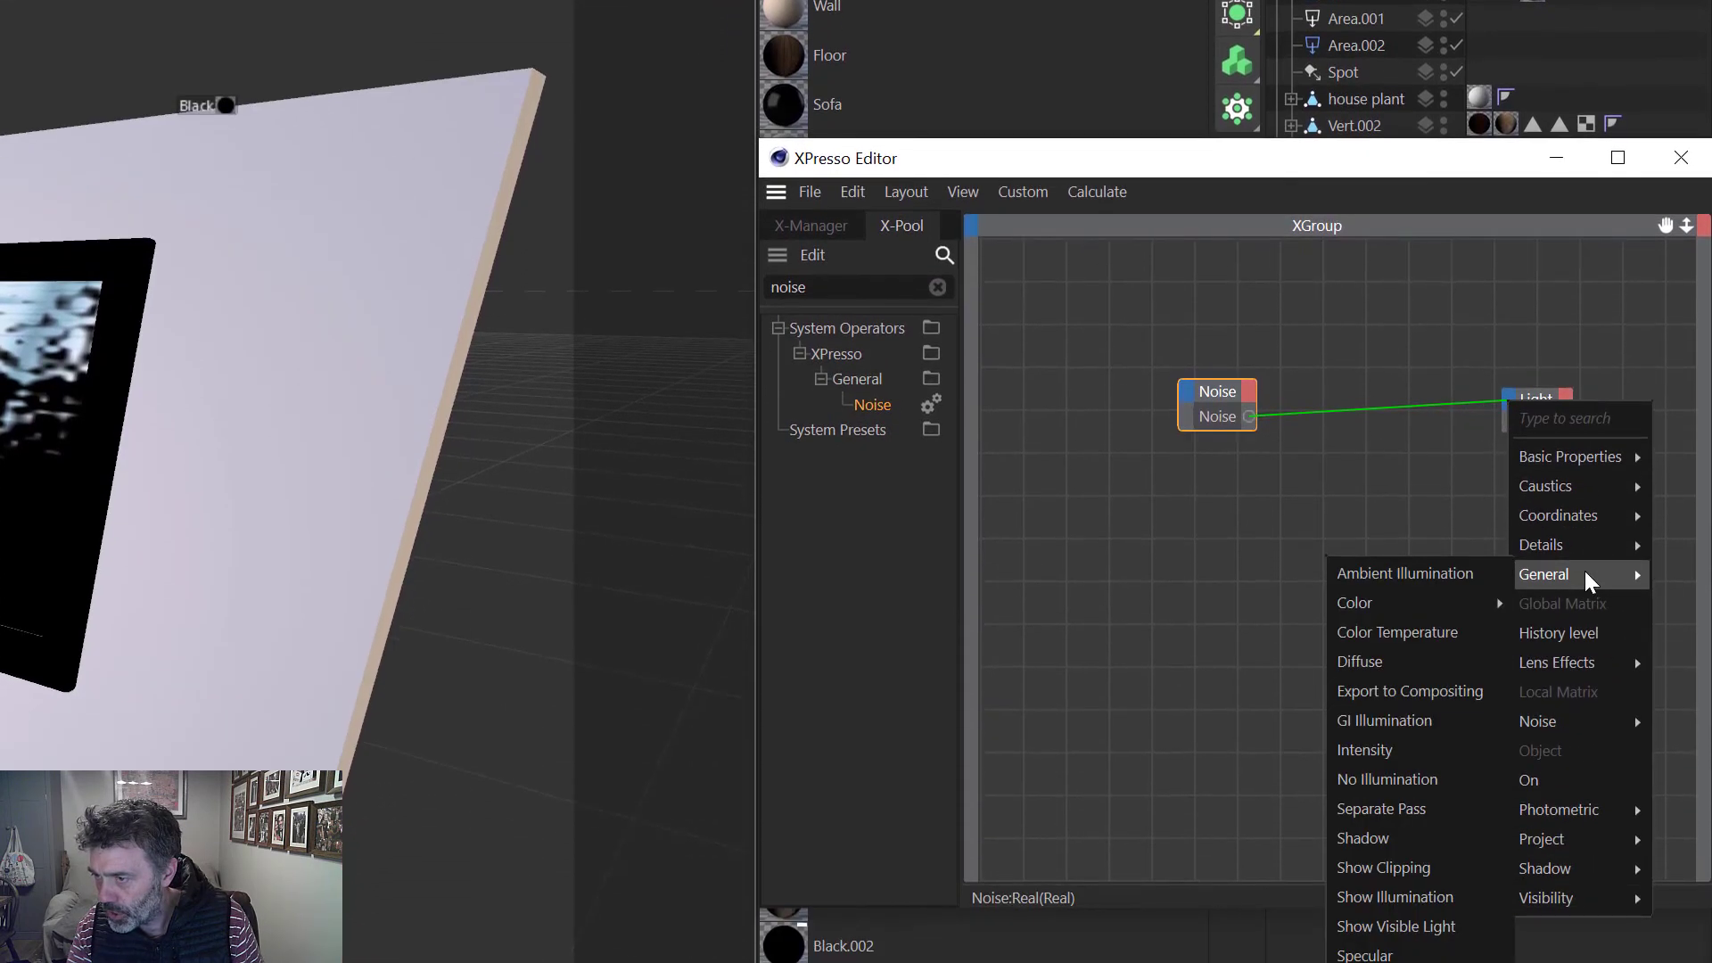
{"action": "left_click", "coordinate": [1358, 749]}
{"action": "left_click_drag", "start_coordinate": [1360, 169], "coordinate": [263, 346]}
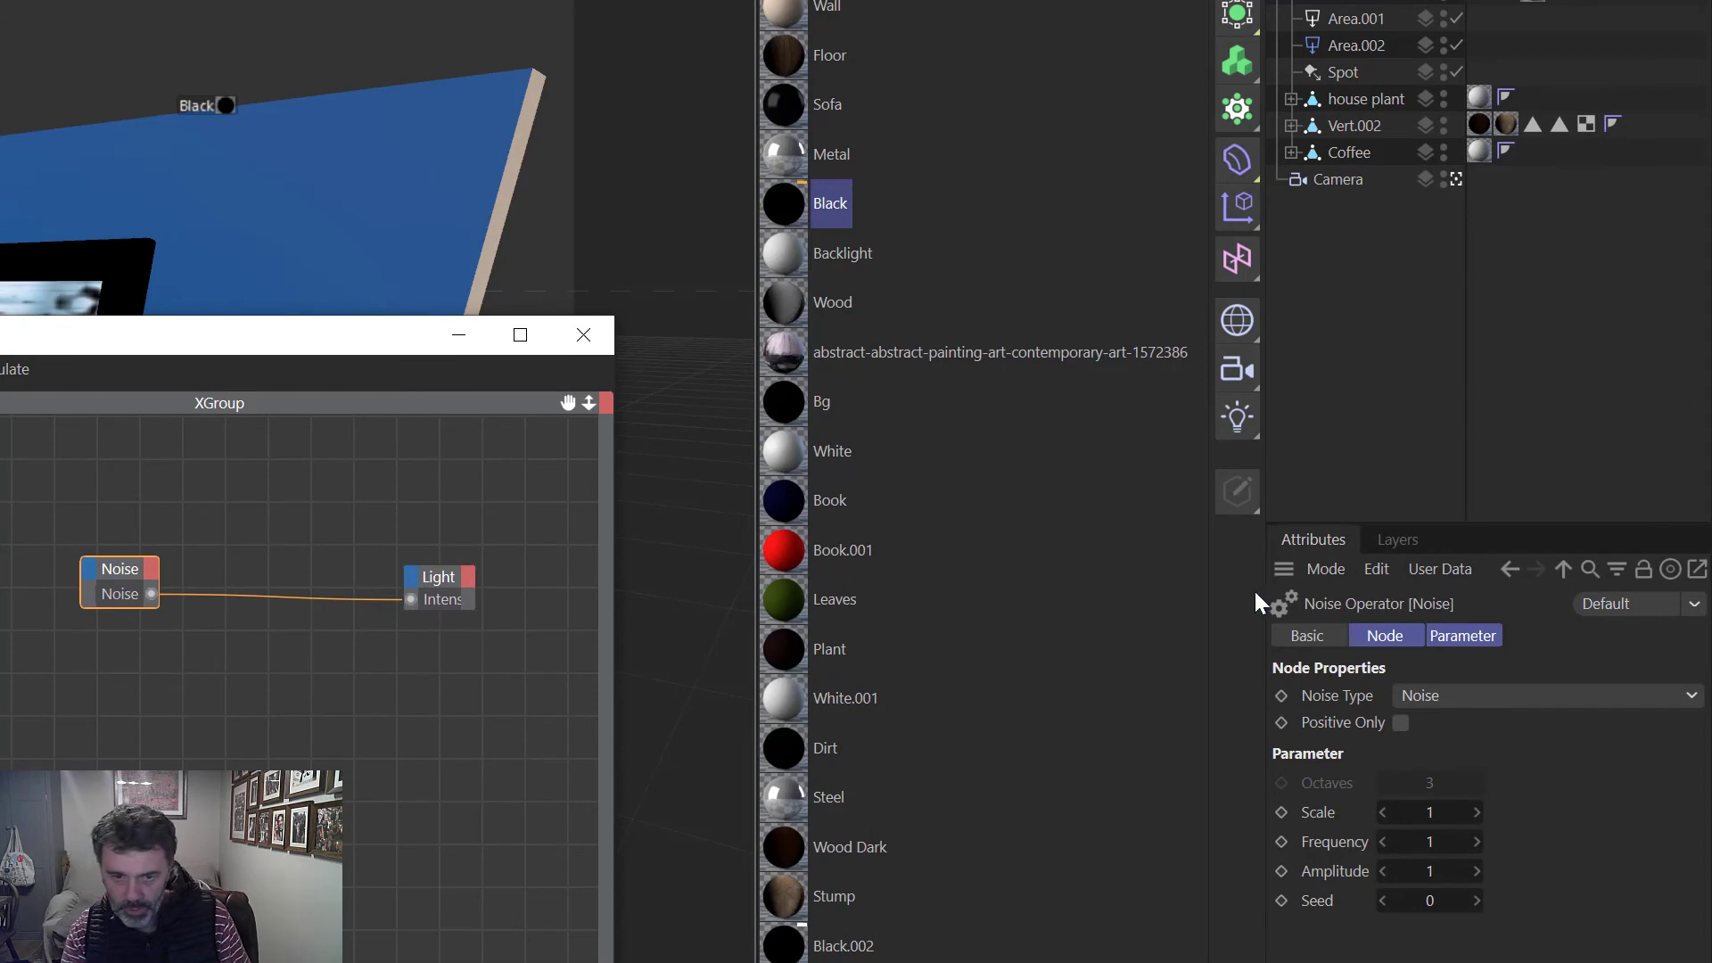
Step: Give the Noise node Frequency 10, Amplitude 5 and Positive Only, then minimize the XPresso Editor
{"action": "left_click", "coordinate": [1433, 843]}
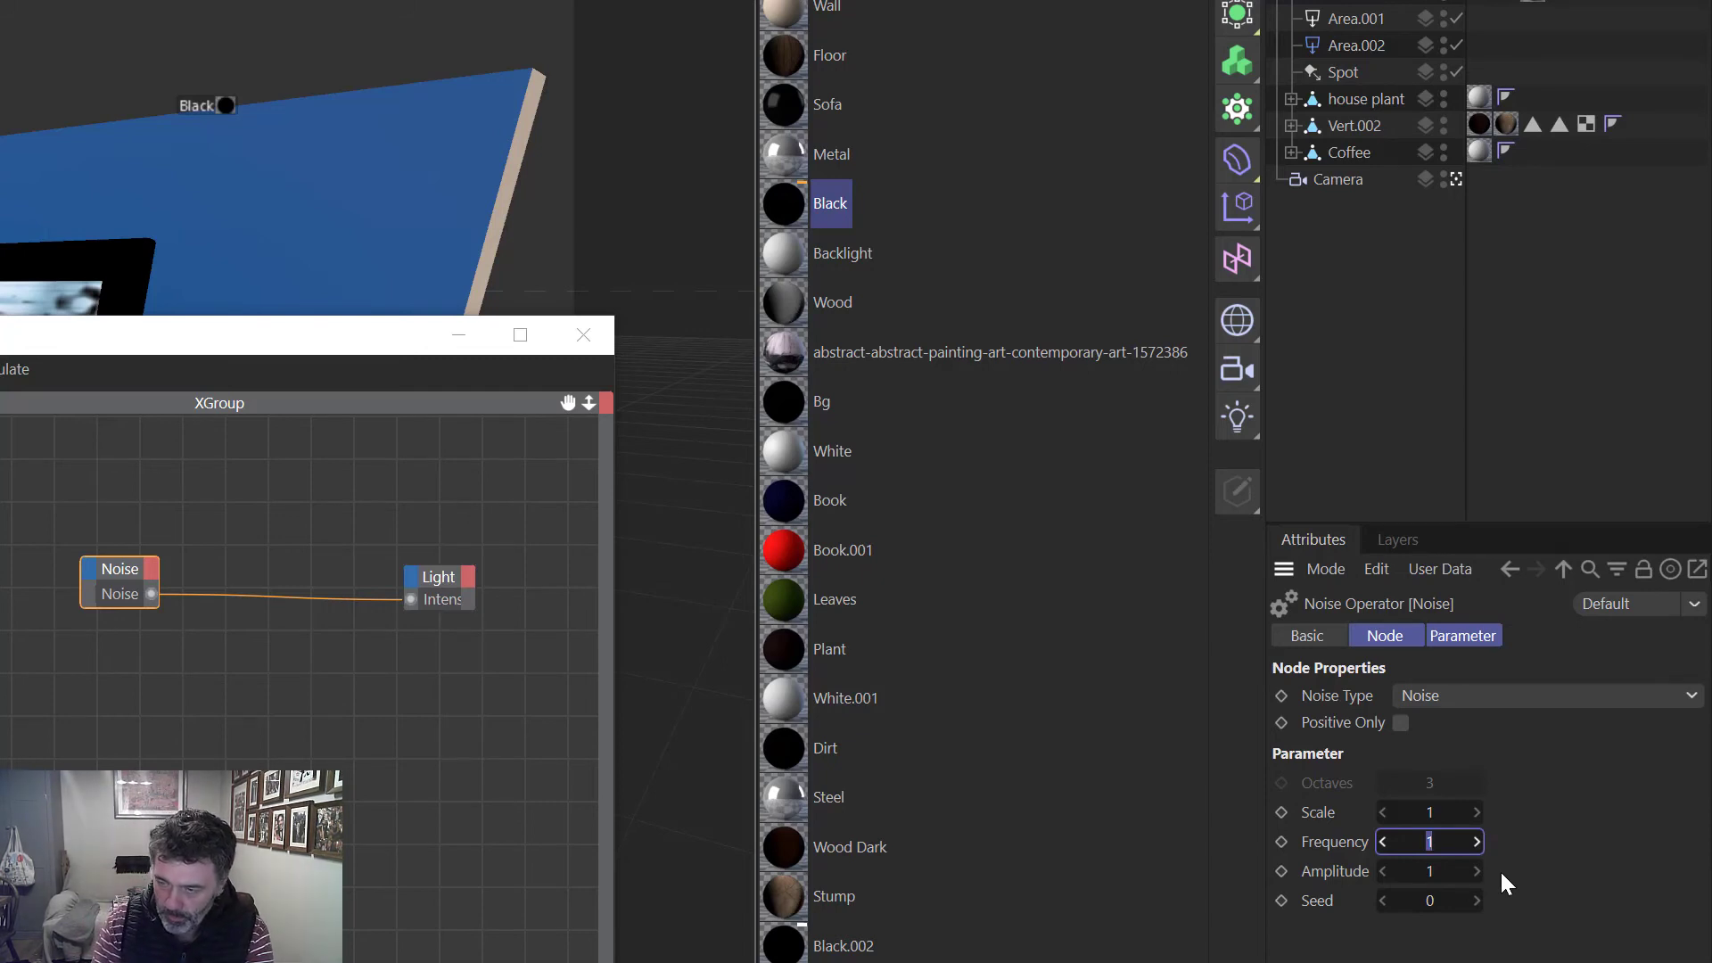
{"action": "type", "text": "10"}
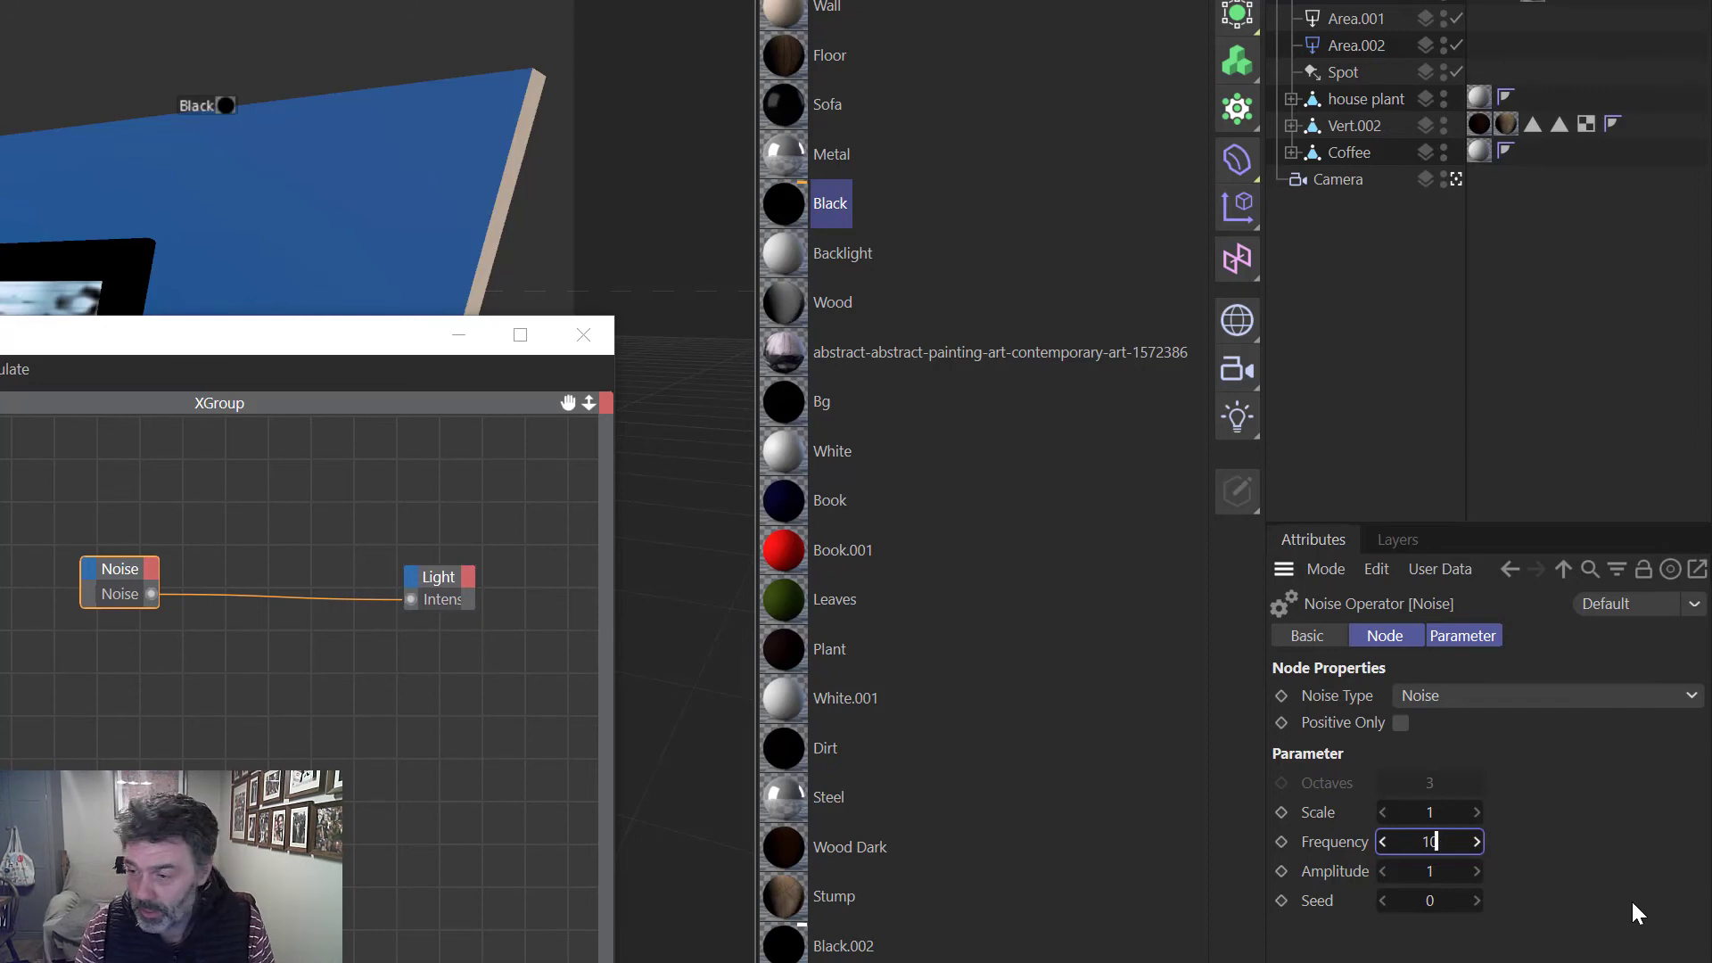
{"action": "key", "text": "Tab"}
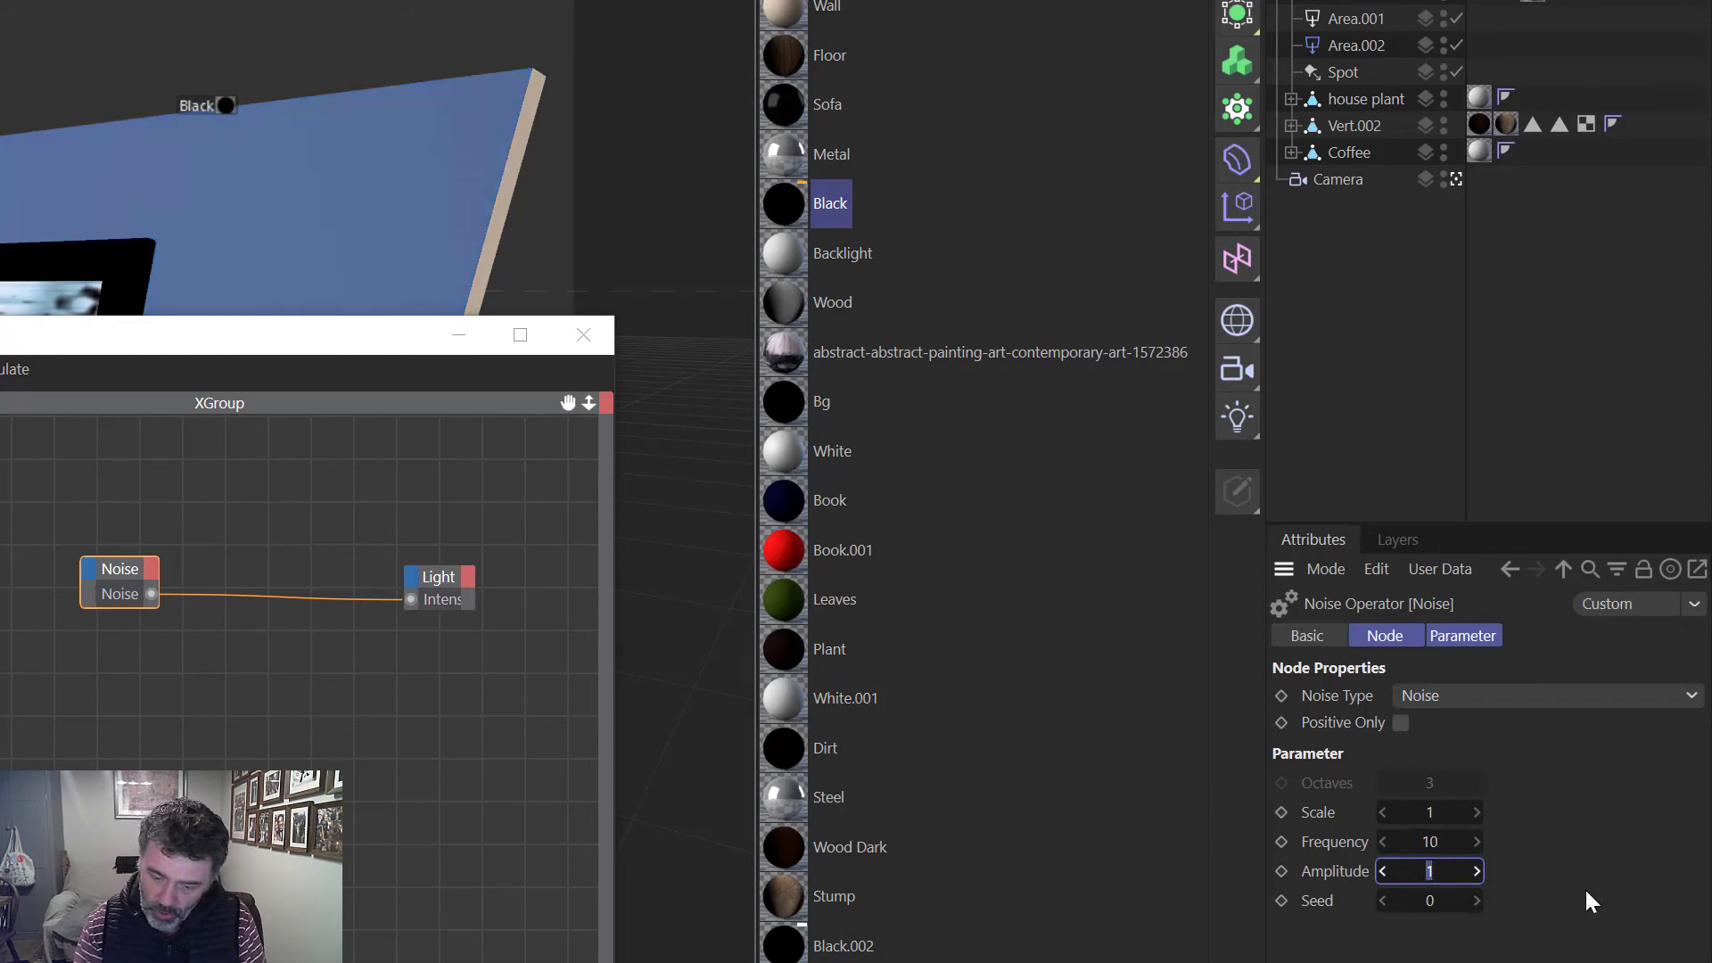
{"action": "type", "text": "5"}
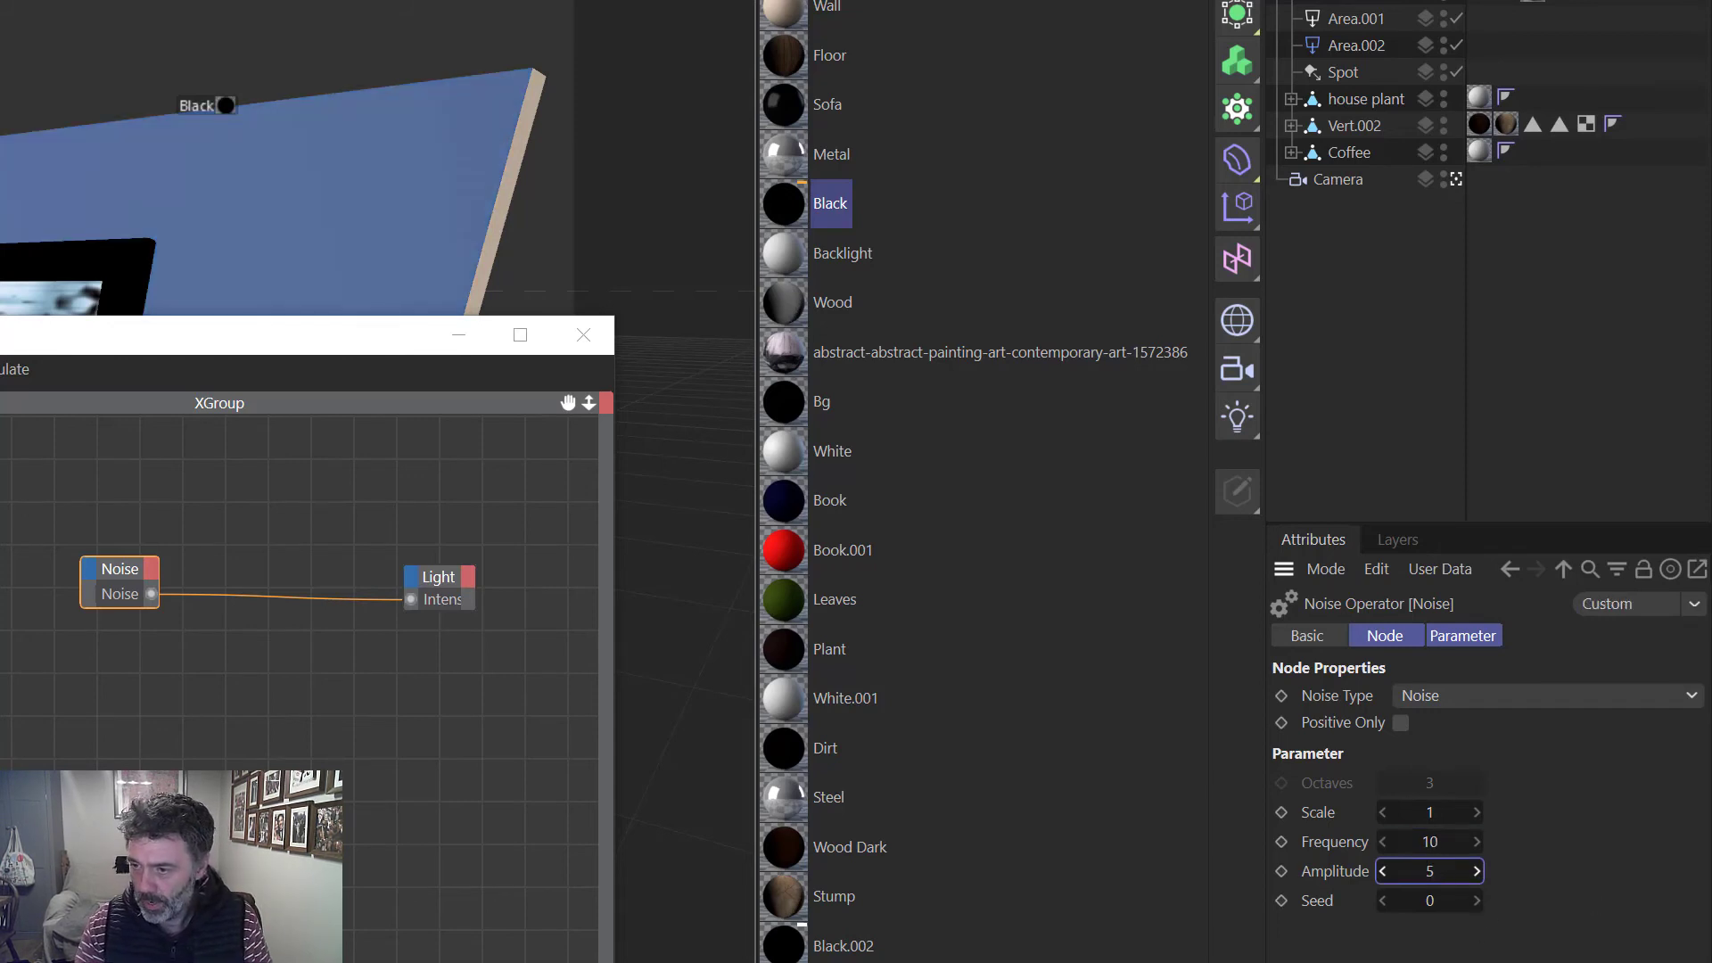
{"action": "left_click", "coordinate": [1401, 722]}
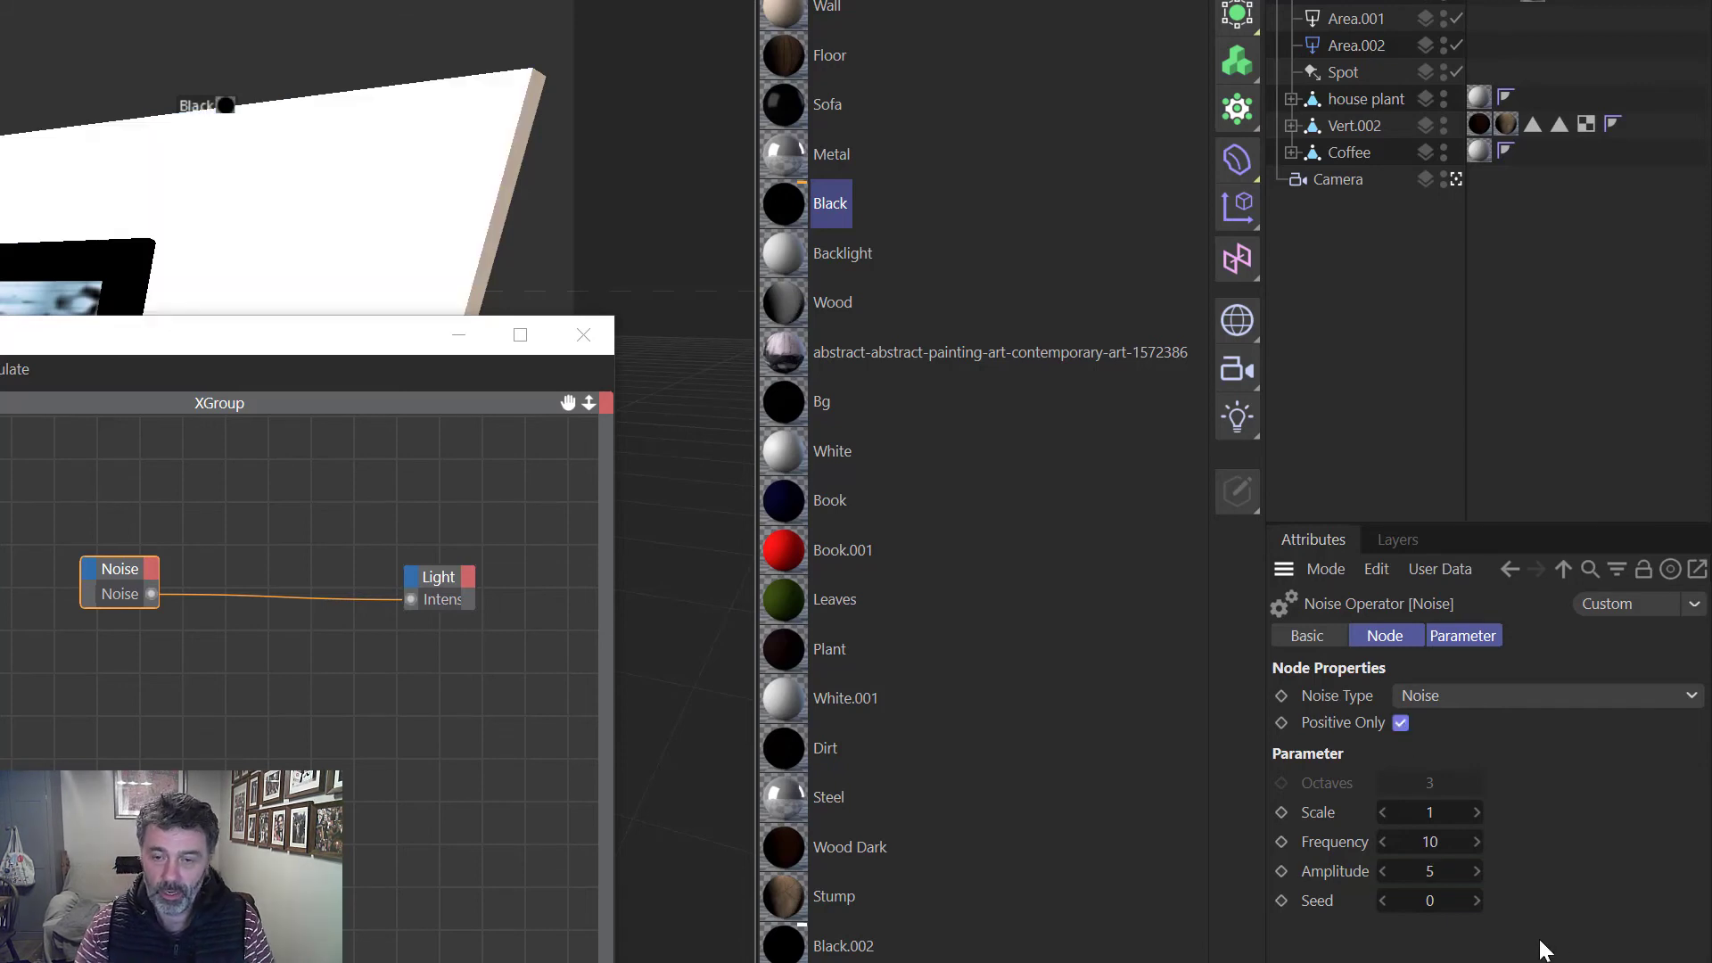
{"action": "left_click_drag", "start_coordinate": [312, 342], "coordinate": [747, 656]}
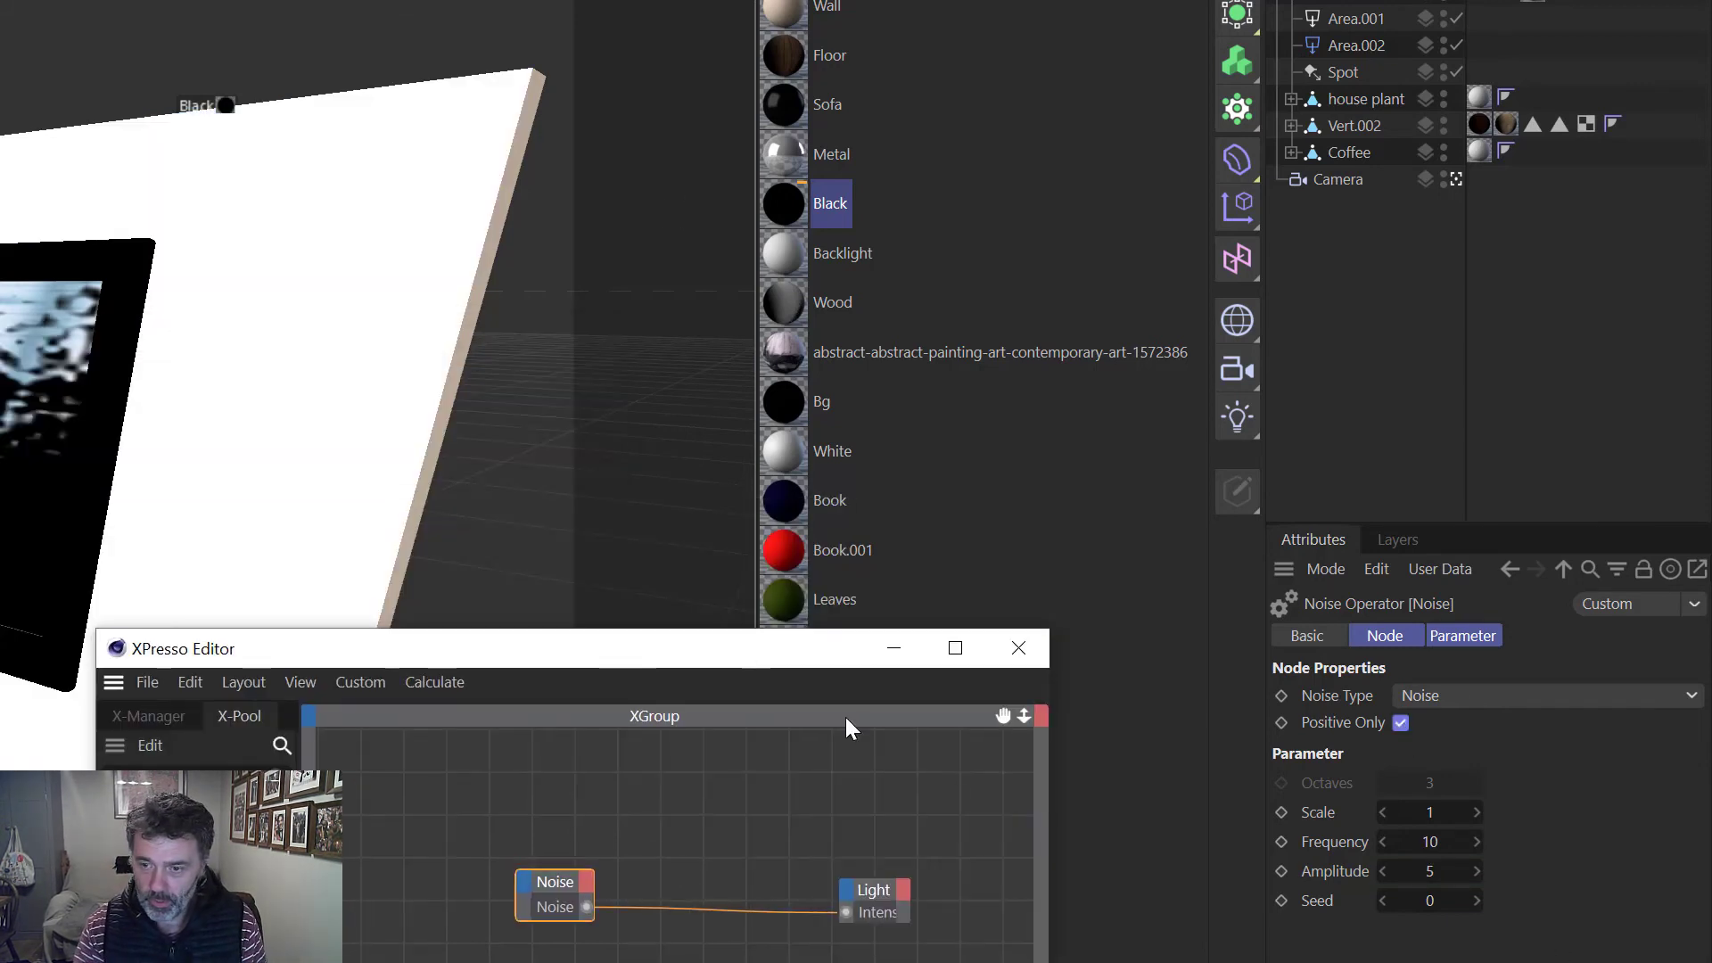
{"action": "left_click", "coordinate": [892, 646]}
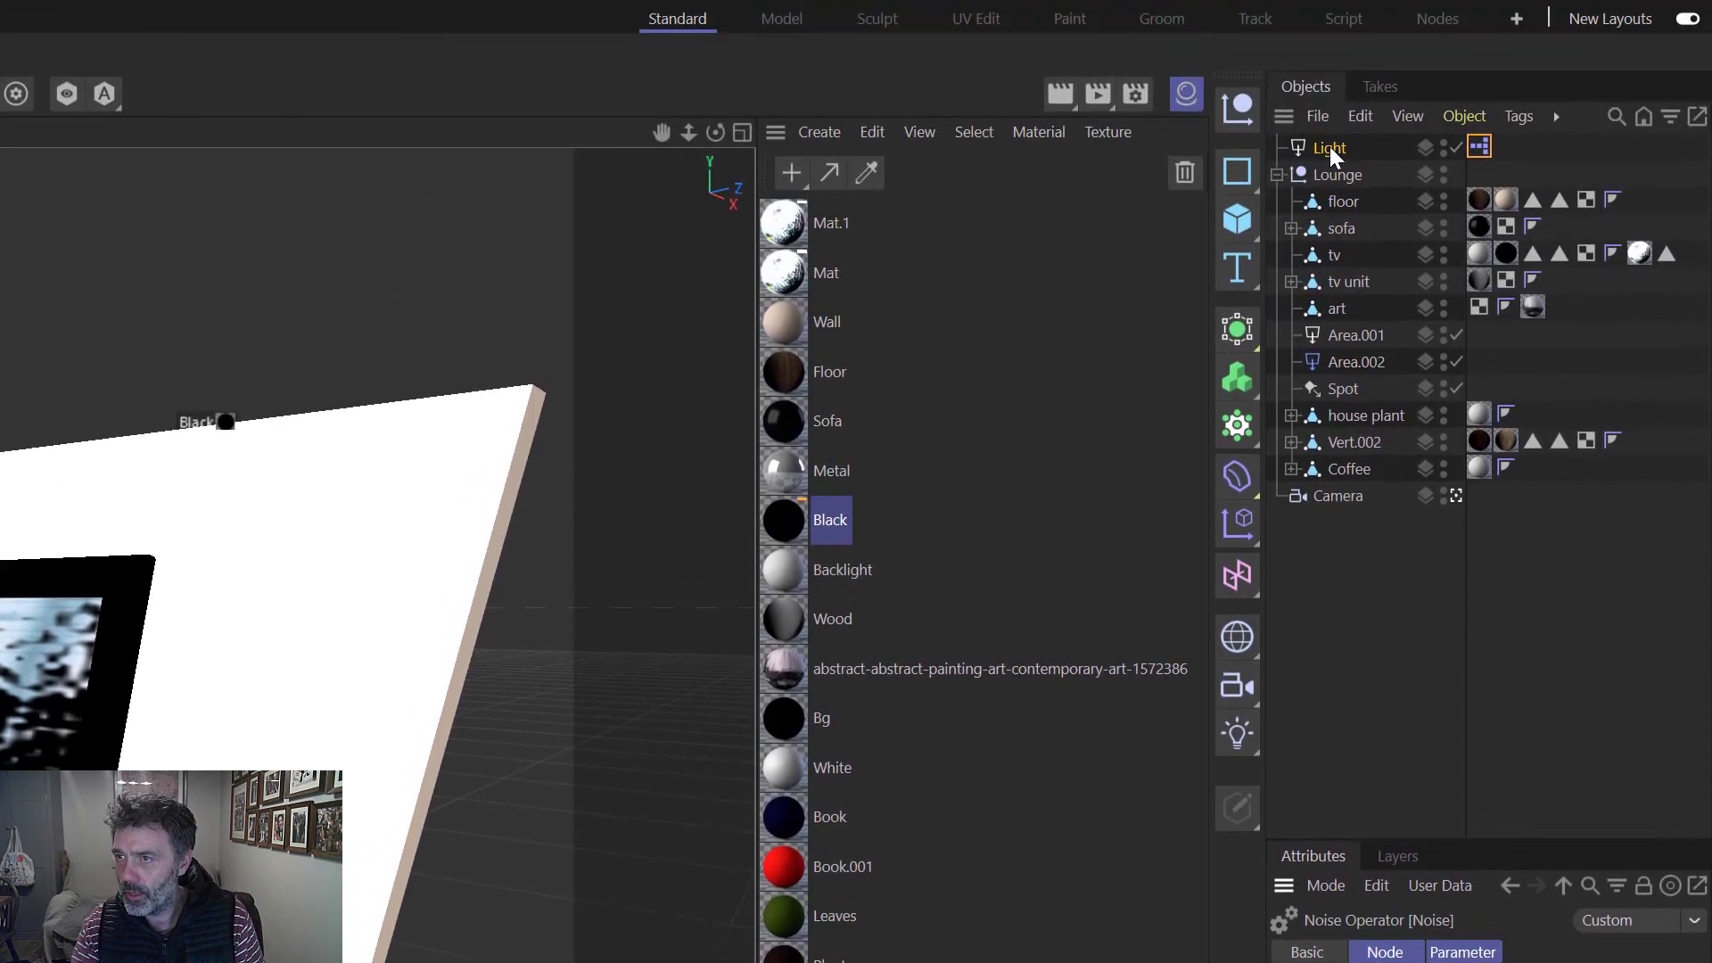
Step: In the Light's Details, choose Inverse Square (Physically Accurate) falloff and set Radius/Decay to 50 cm
{"action": "left_click", "coordinate": [1329, 146]}
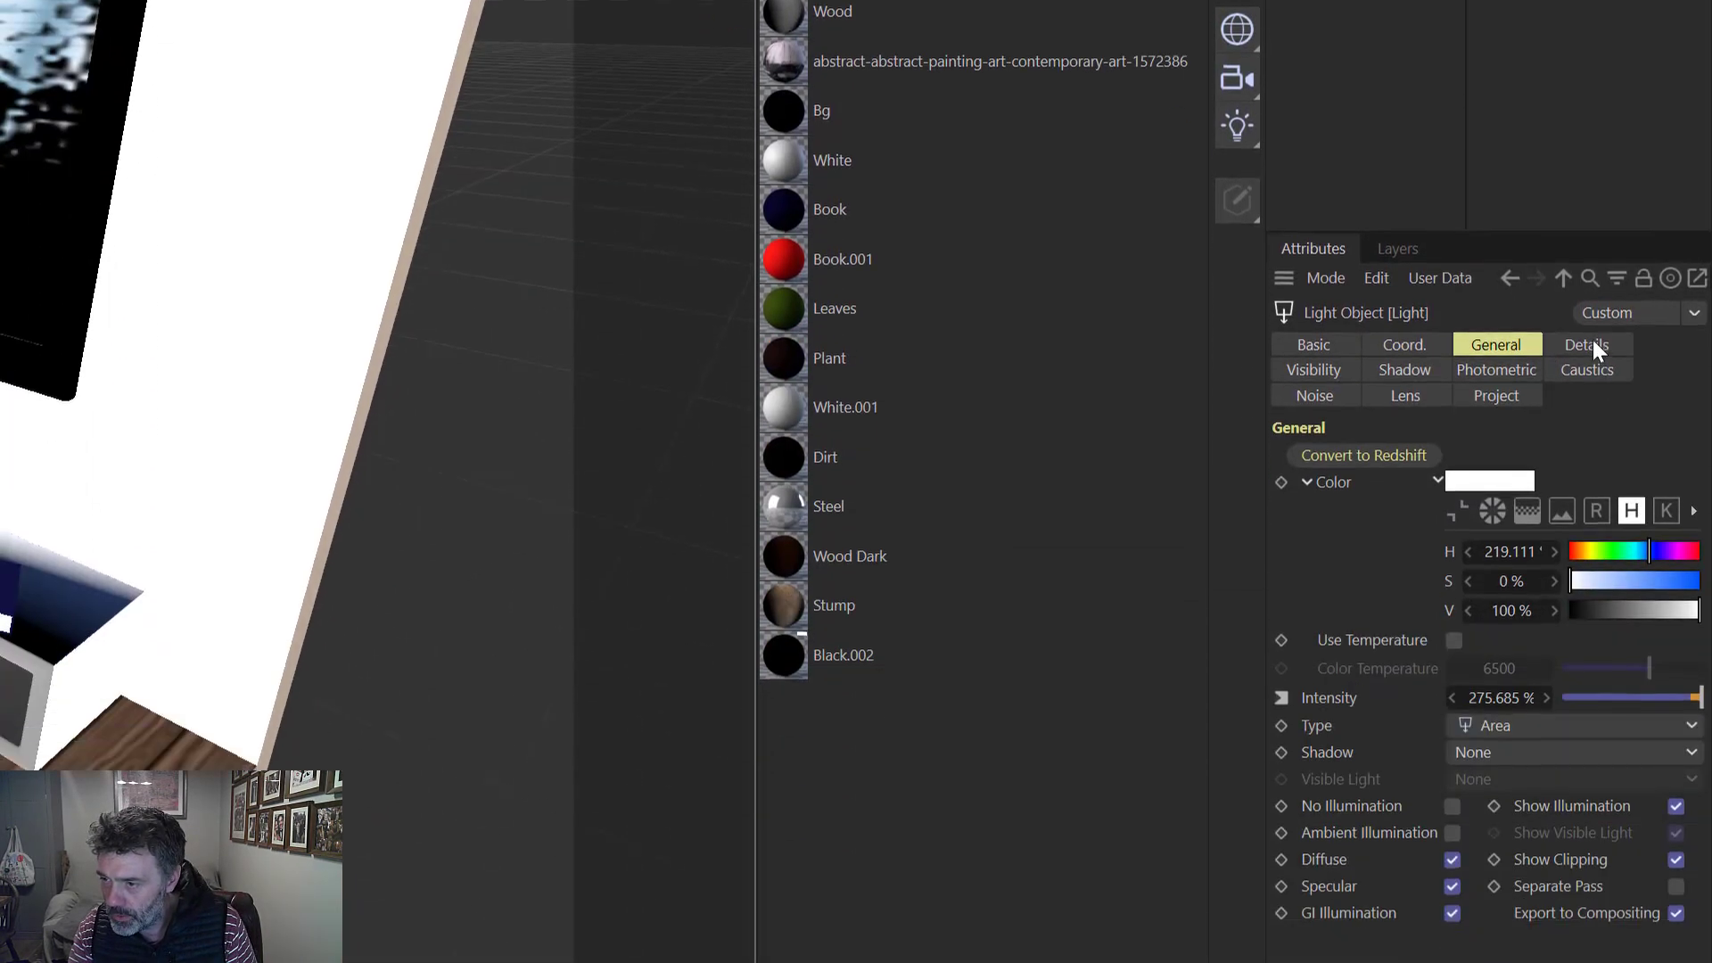
{"action": "left_click", "coordinate": [1589, 952]}
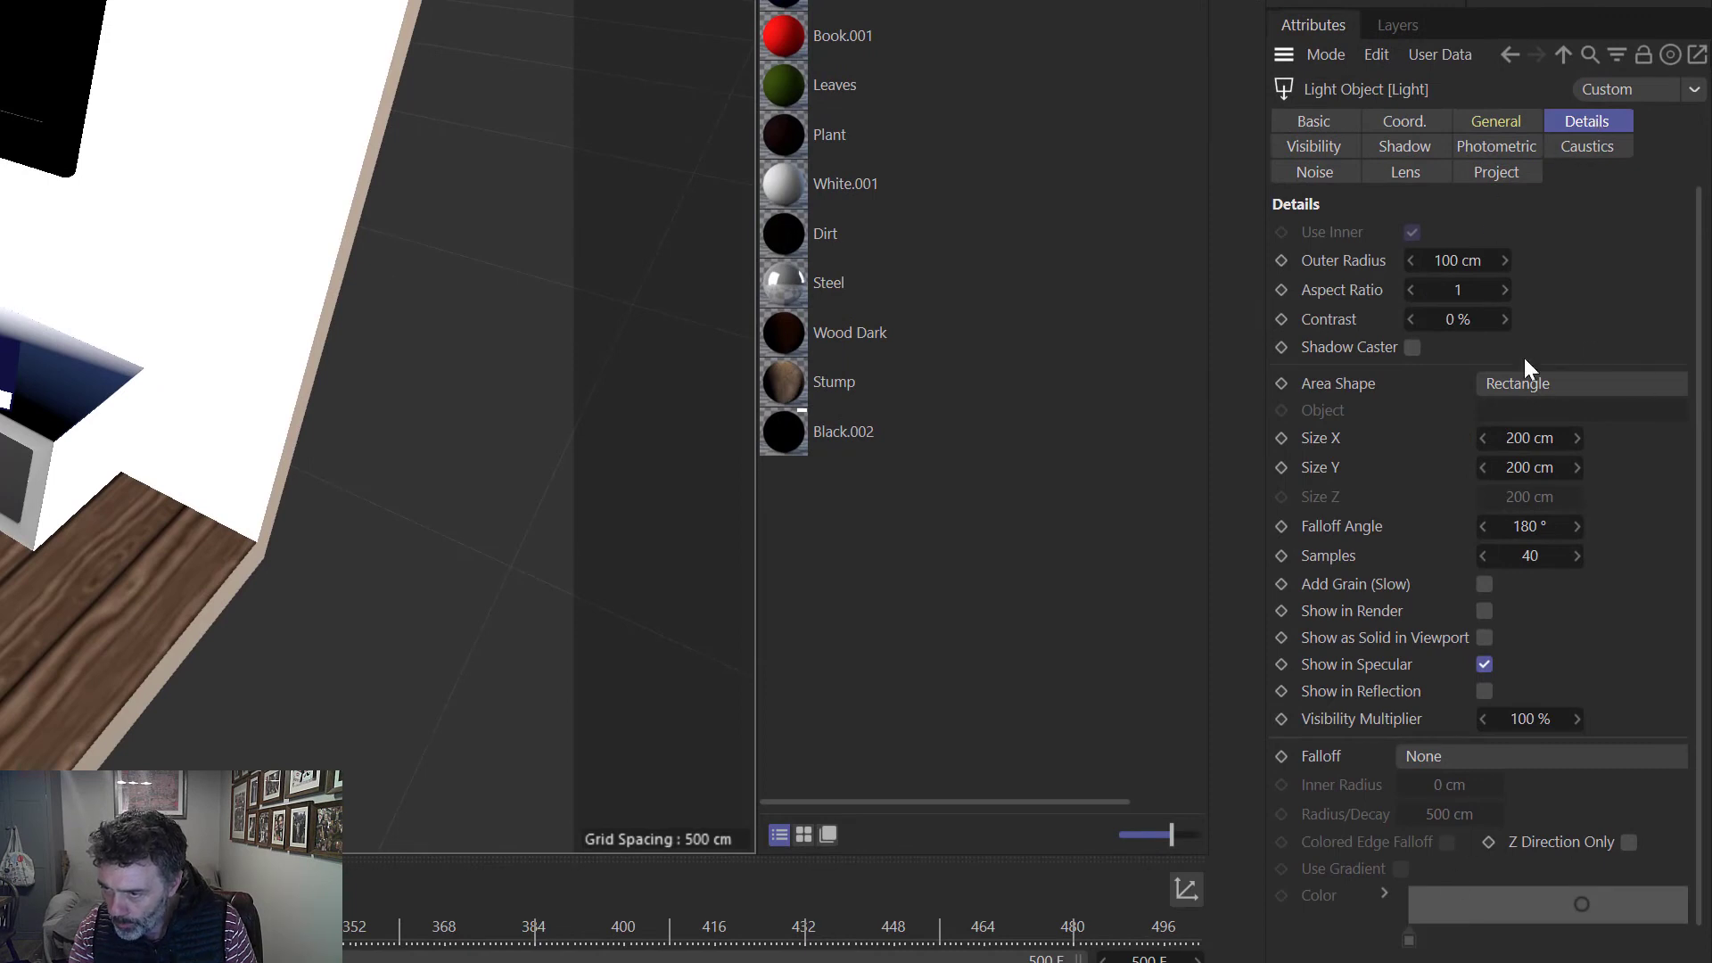
{"action": "left_click", "coordinate": [1459, 757]}
{"action": "left_click", "coordinate": [1406, 814]}
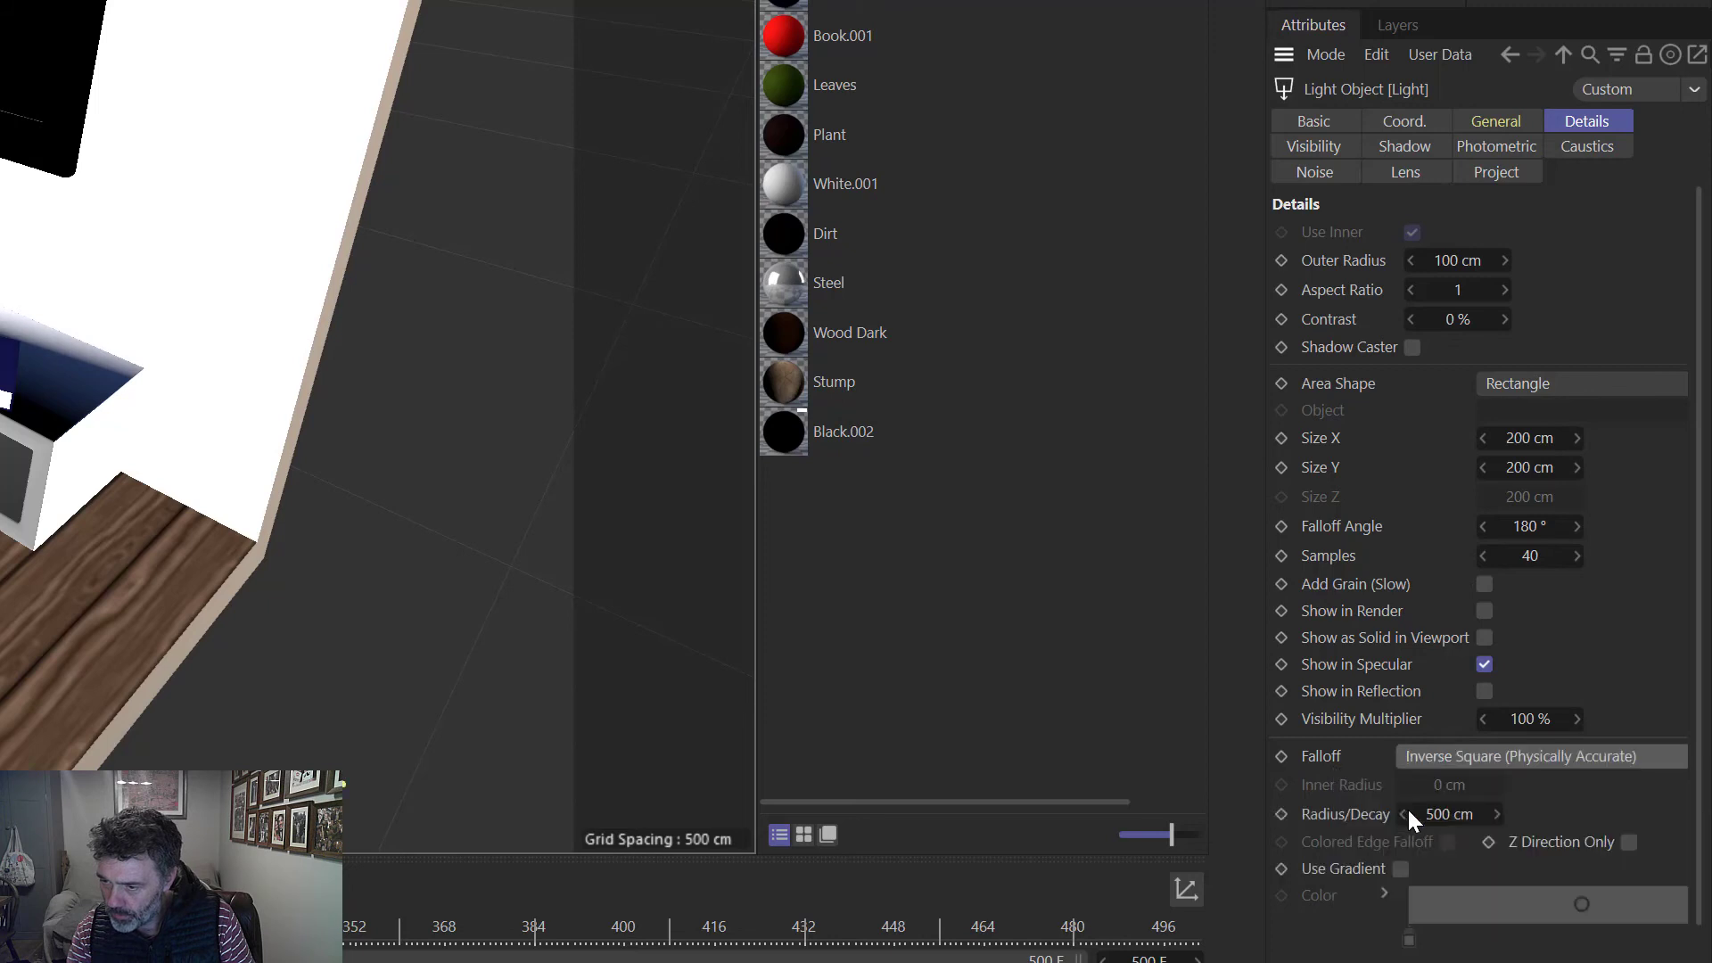
{"action": "left_click", "coordinate": [1454, 815]}
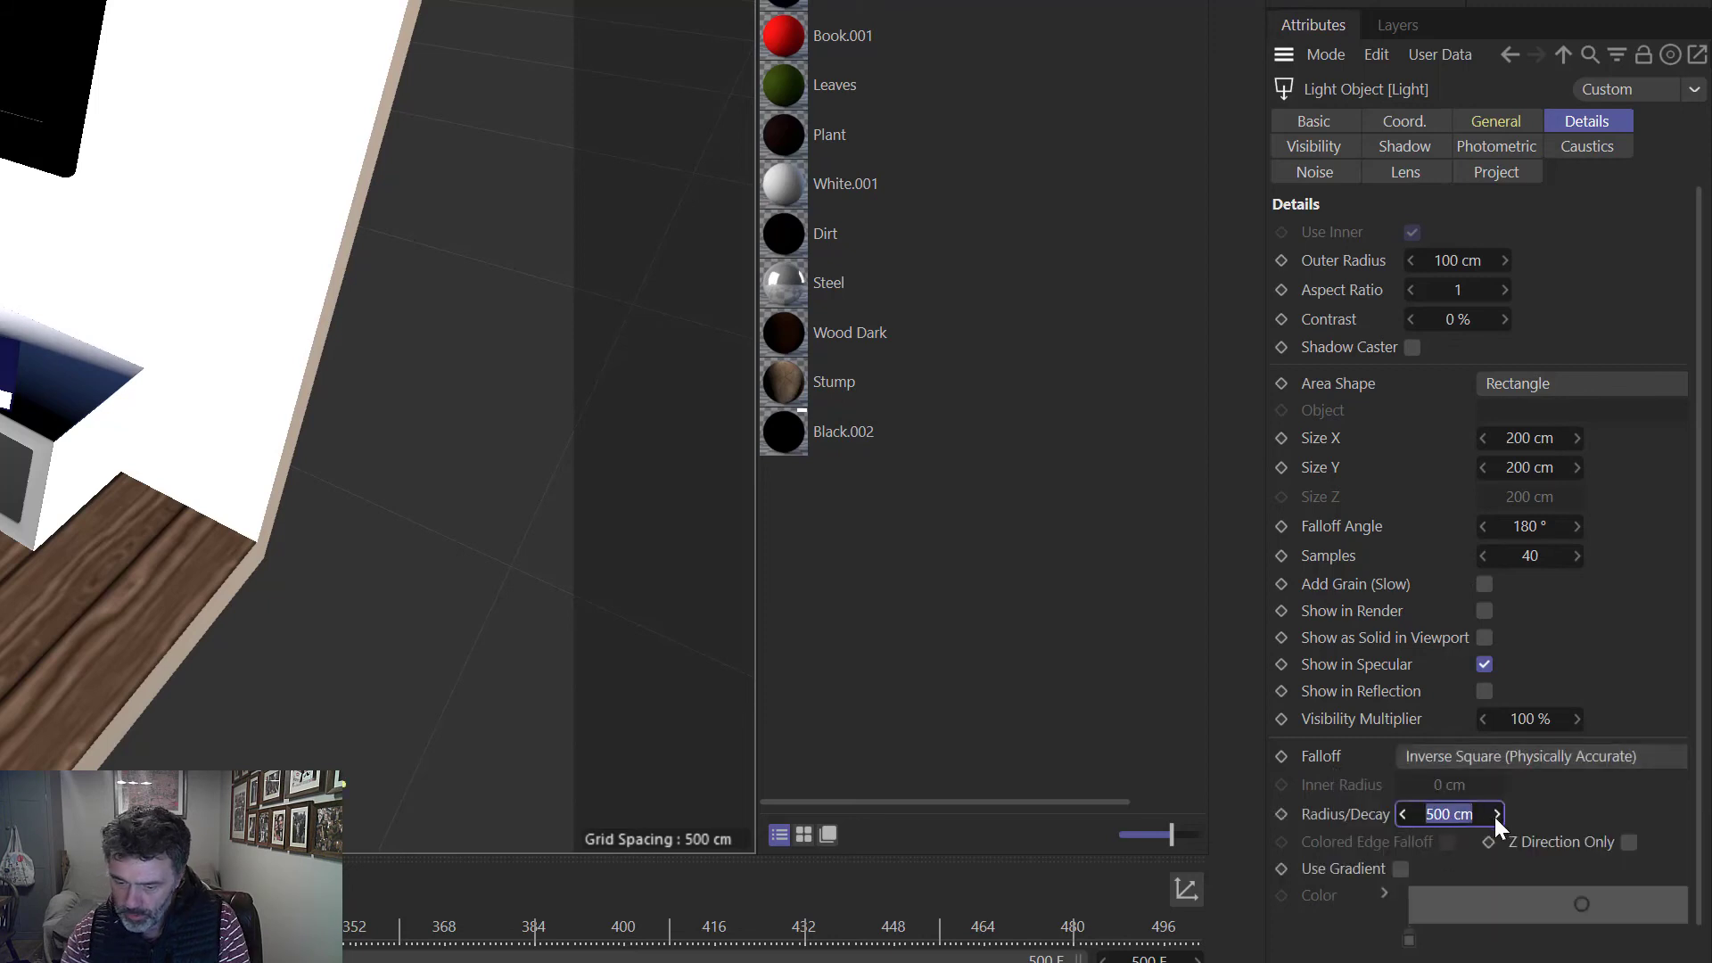
{"action": "type", "text": "50"}
{"action": "key", "text": "Return"}
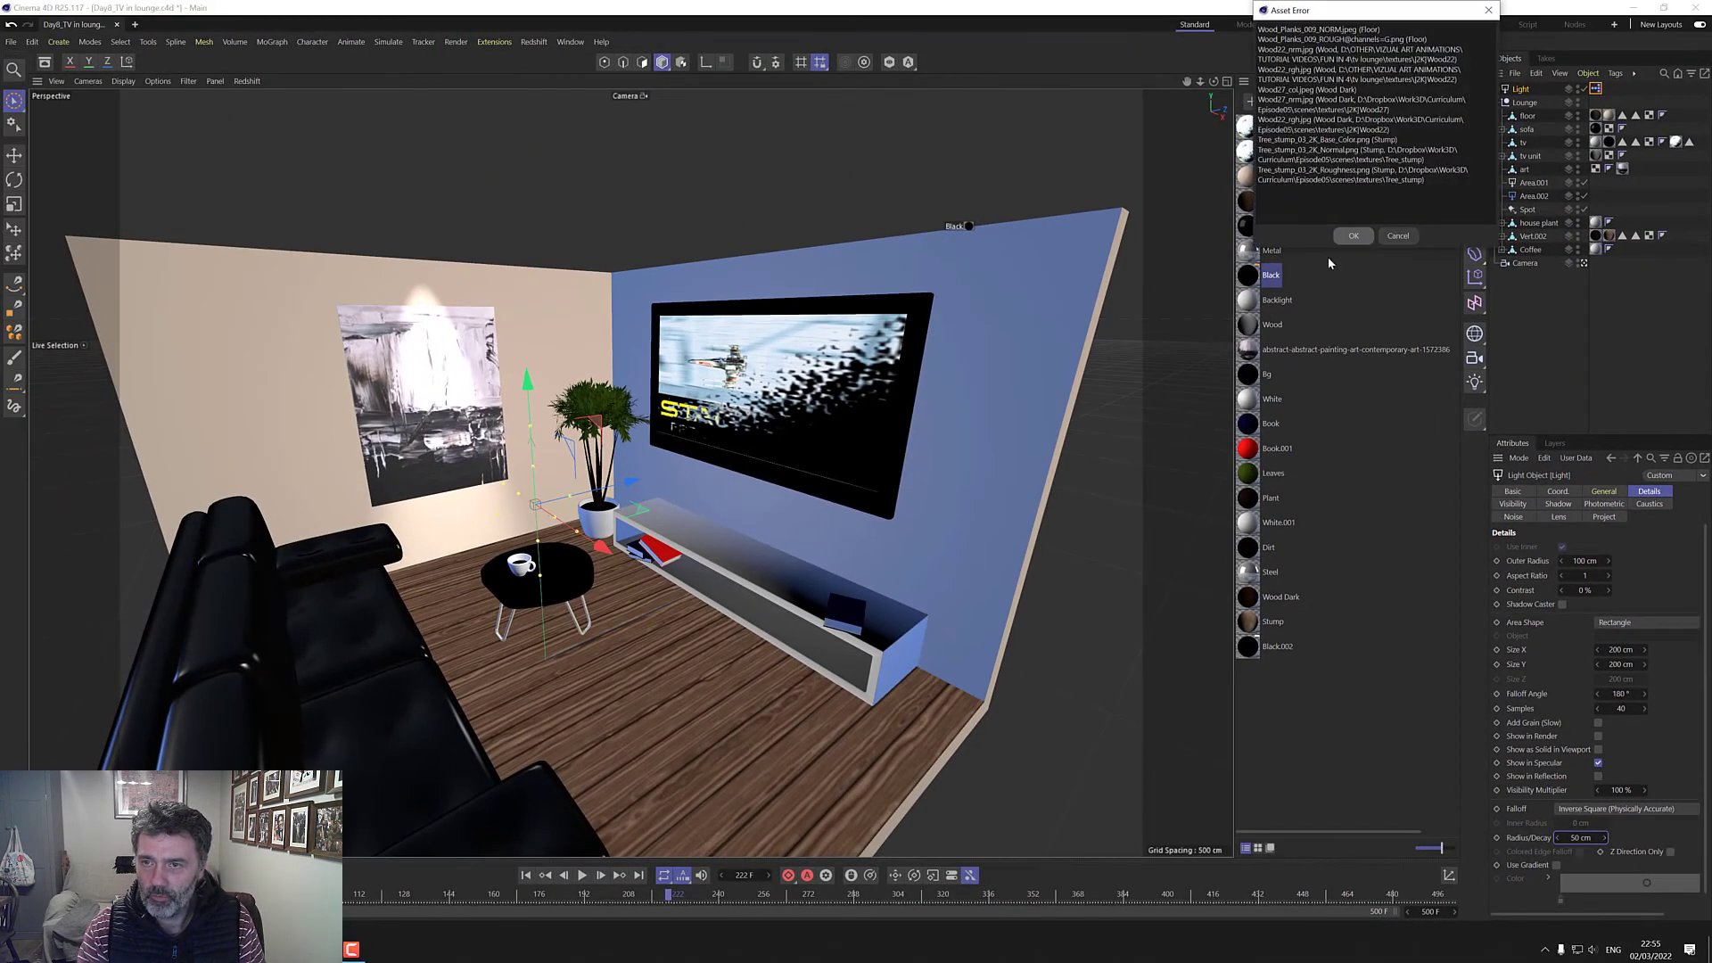
Step: Render the lounge animation to the Picture Viewer, dismissing the missing-asset warnings
{"action": "left_click", "coordinate": [1354, 235]}
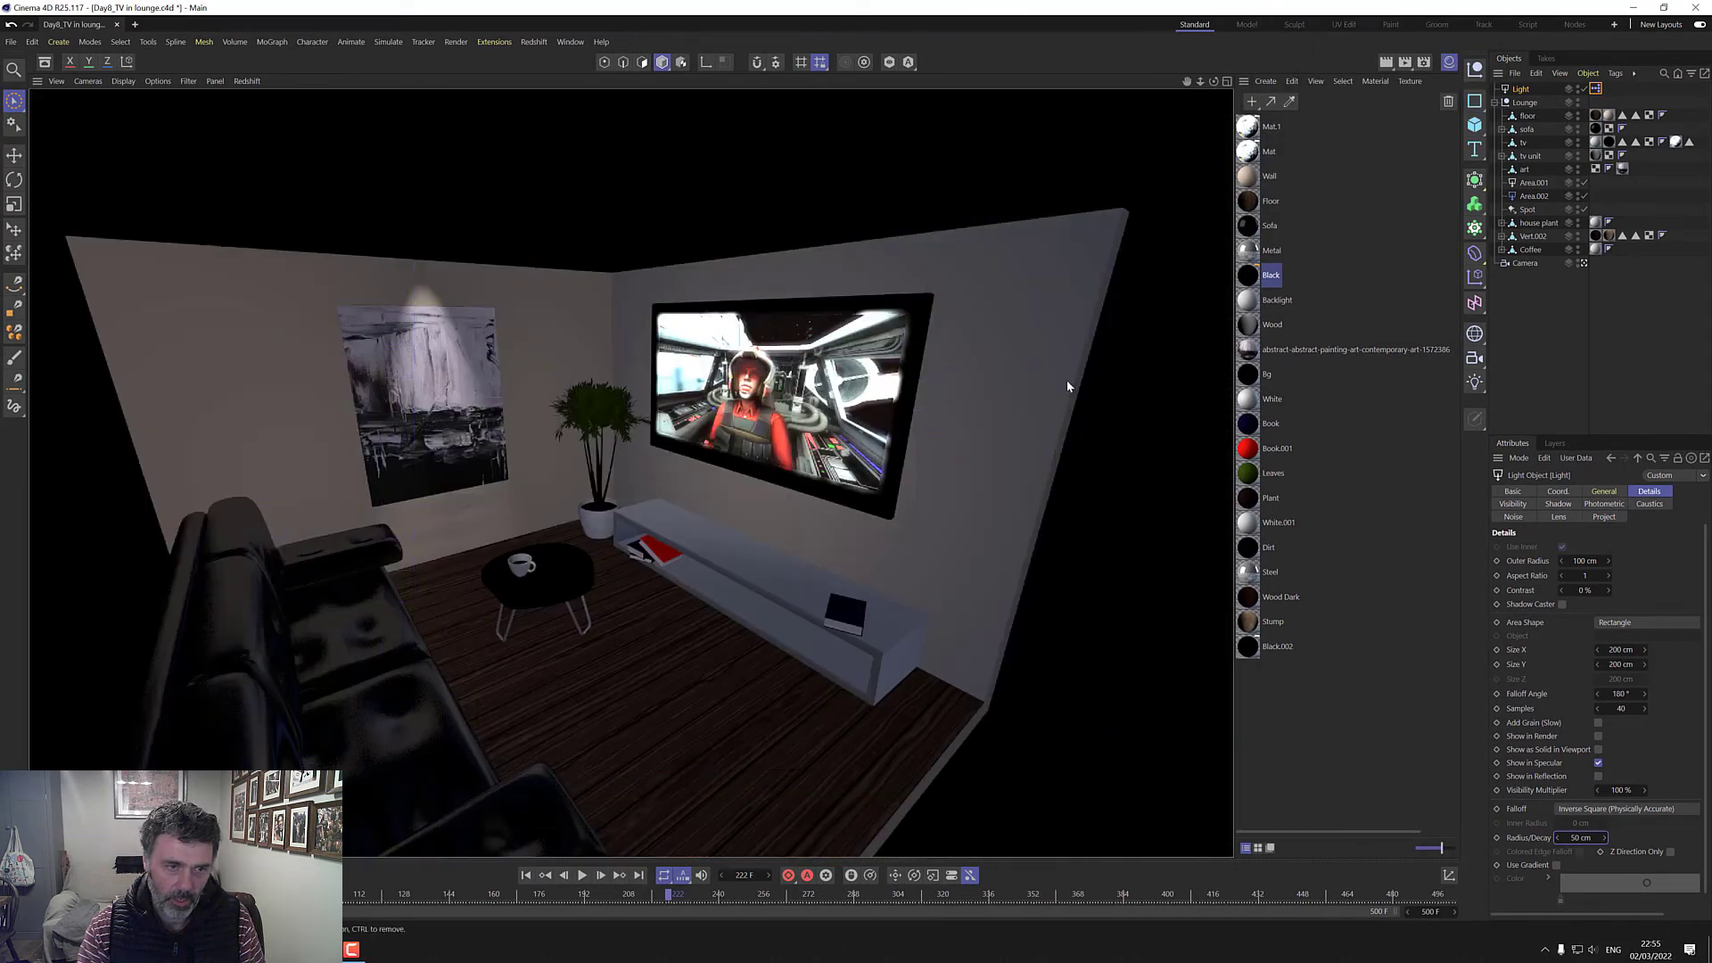
{"action": "left_click", "coordinate": [1406, 65]}
{"action": "left_click", "coordinate": [895, 526]}
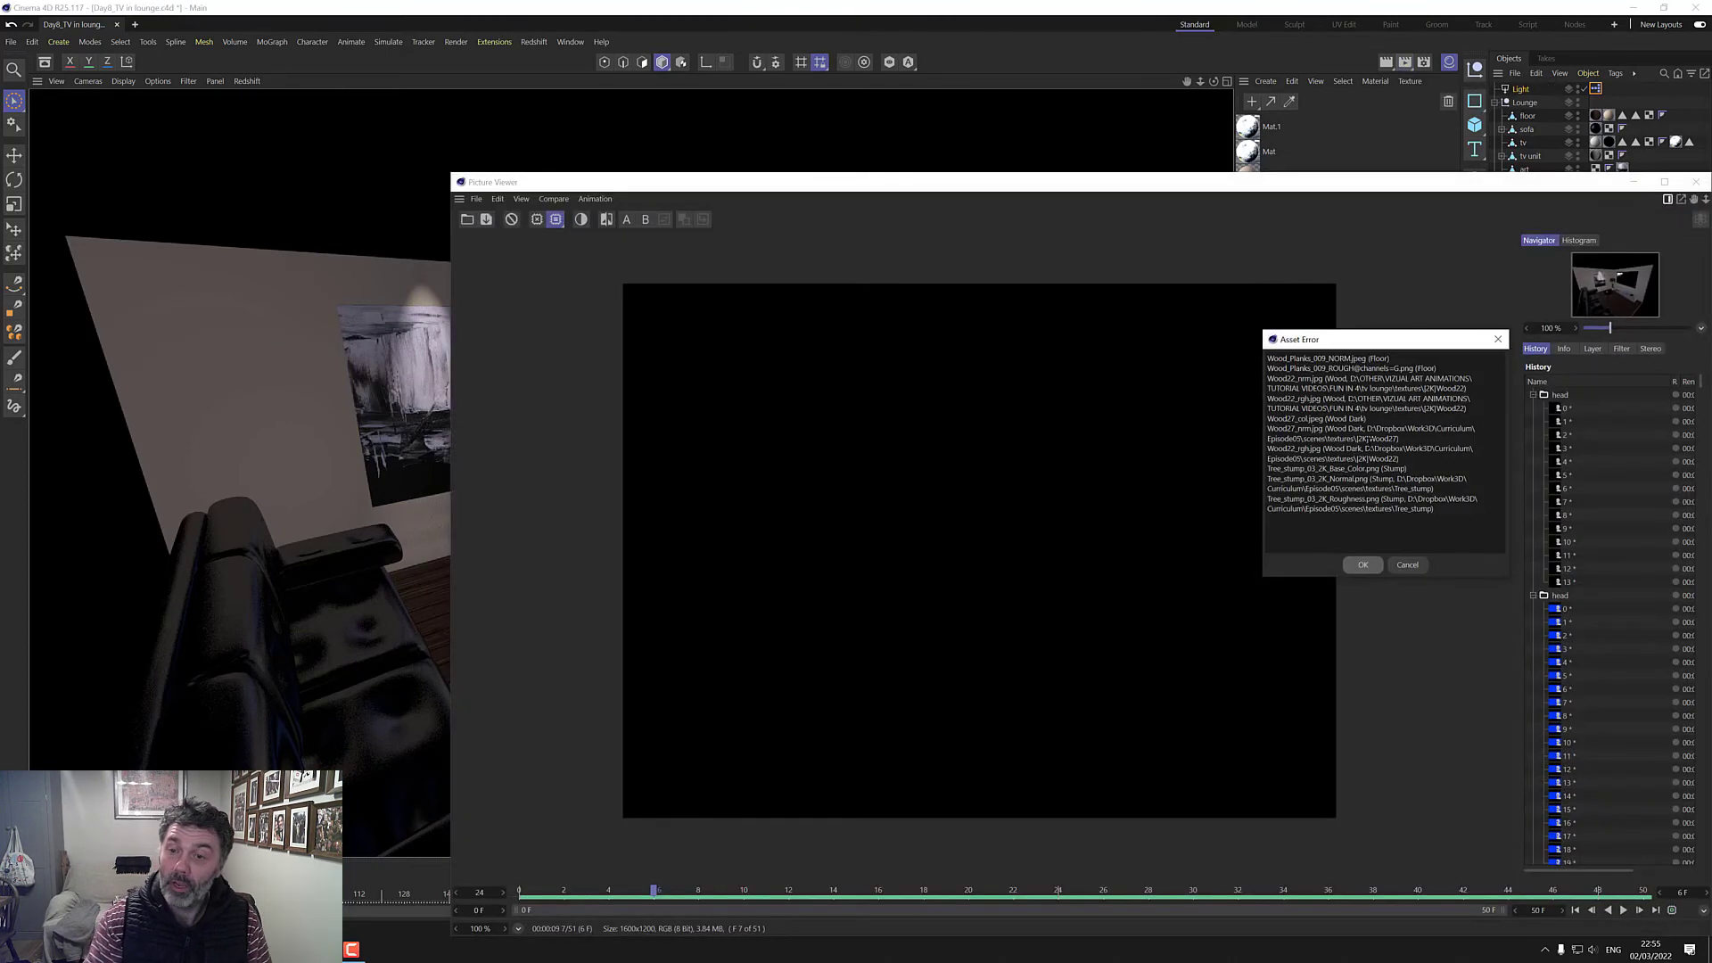
{"action": "left_click", "coordinate": [1364, 565]}
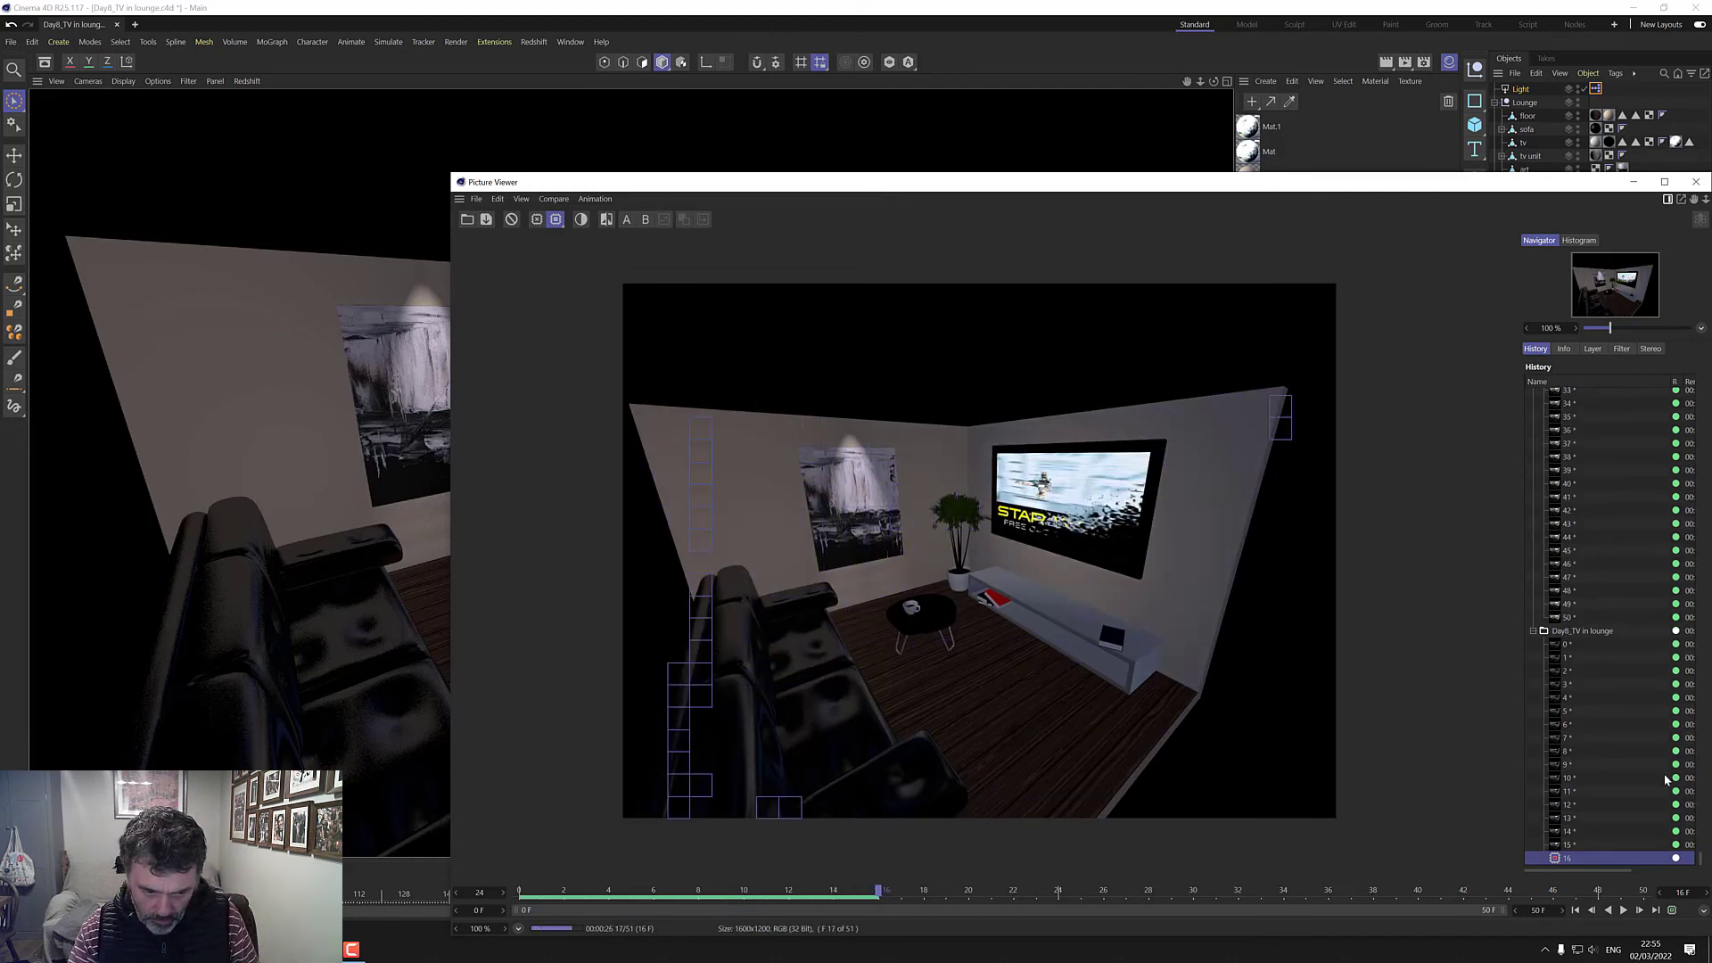
Step: Play the 51 rendered frames twice in the Picture Viewer, stopping back on the first frame
{"action": "left_click", "coordinate": [1591, 910]}
{"action": "left_click", "coordinate": [1622, 910]}
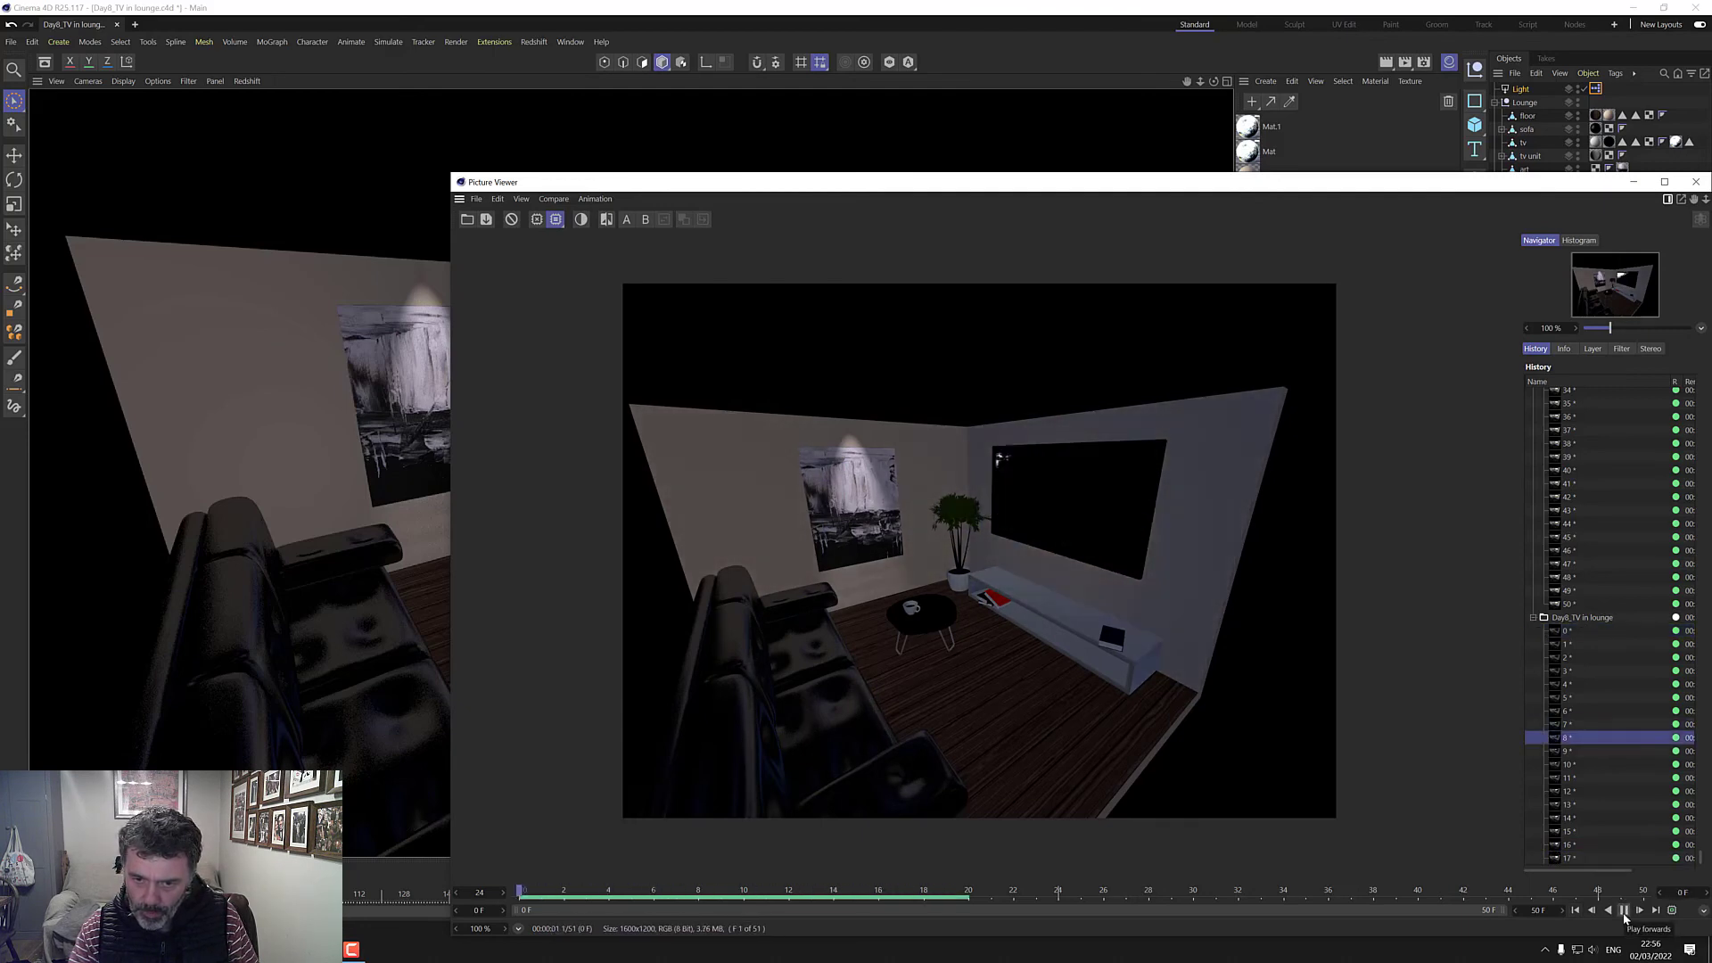
{"action": "left_click", "coordinate": [1621, 911]}
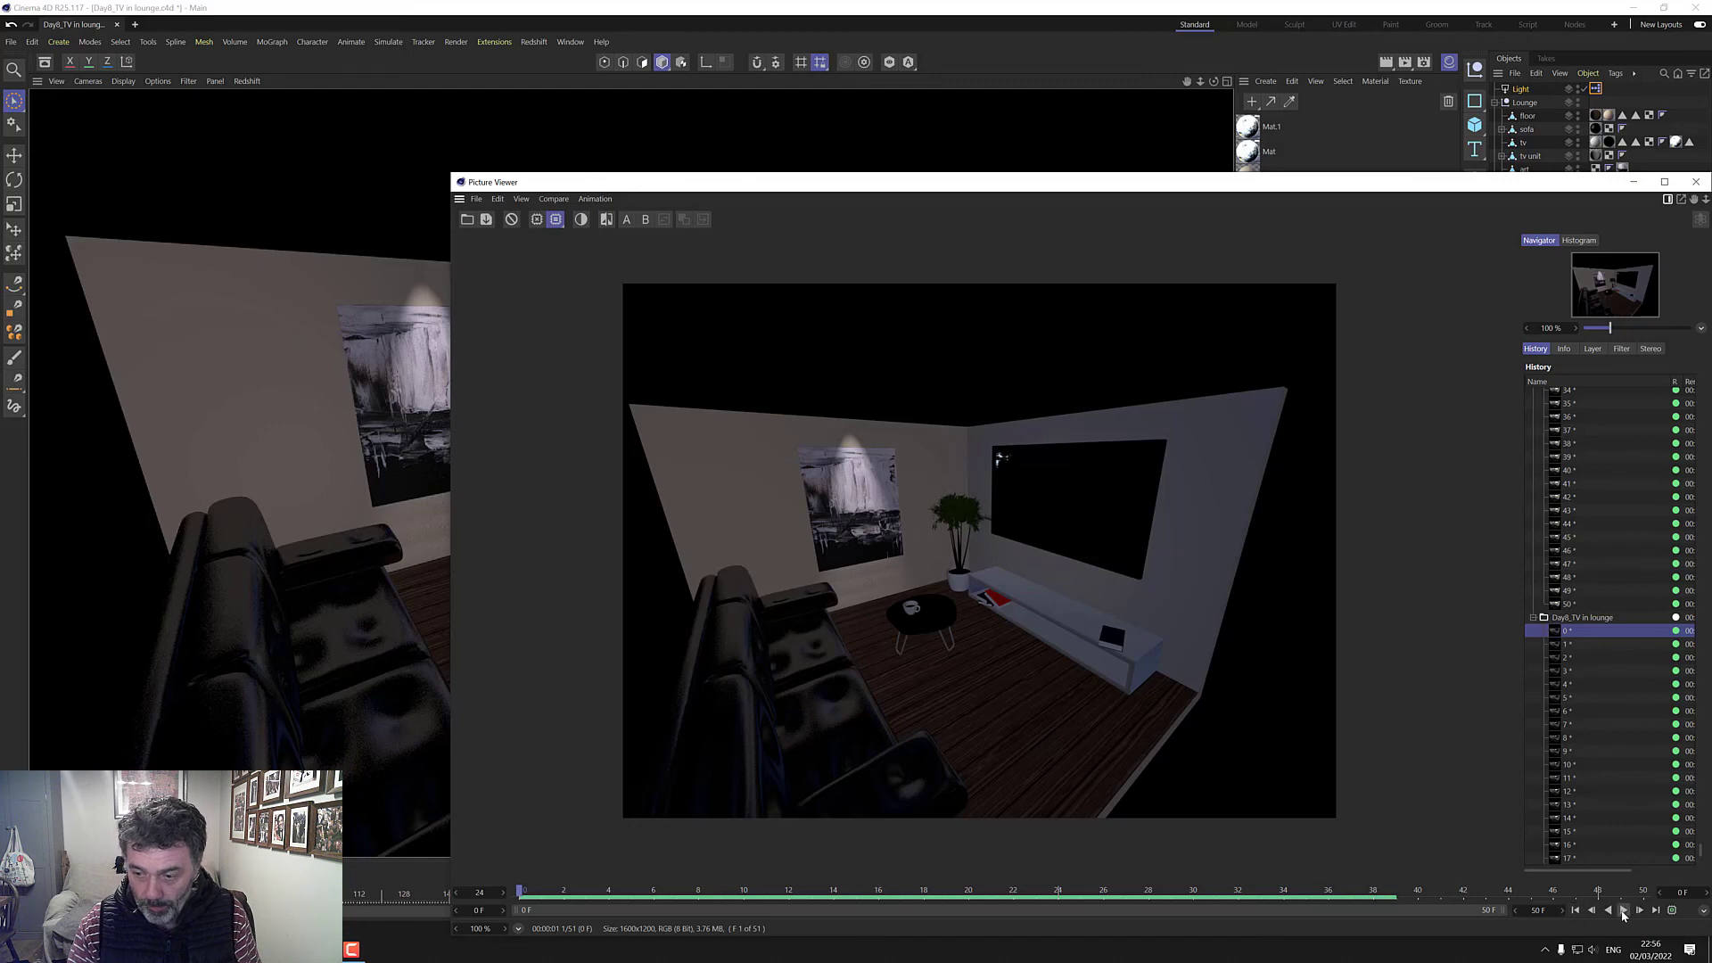
{"action": "left_click", "coordinate": [1623, 910]}
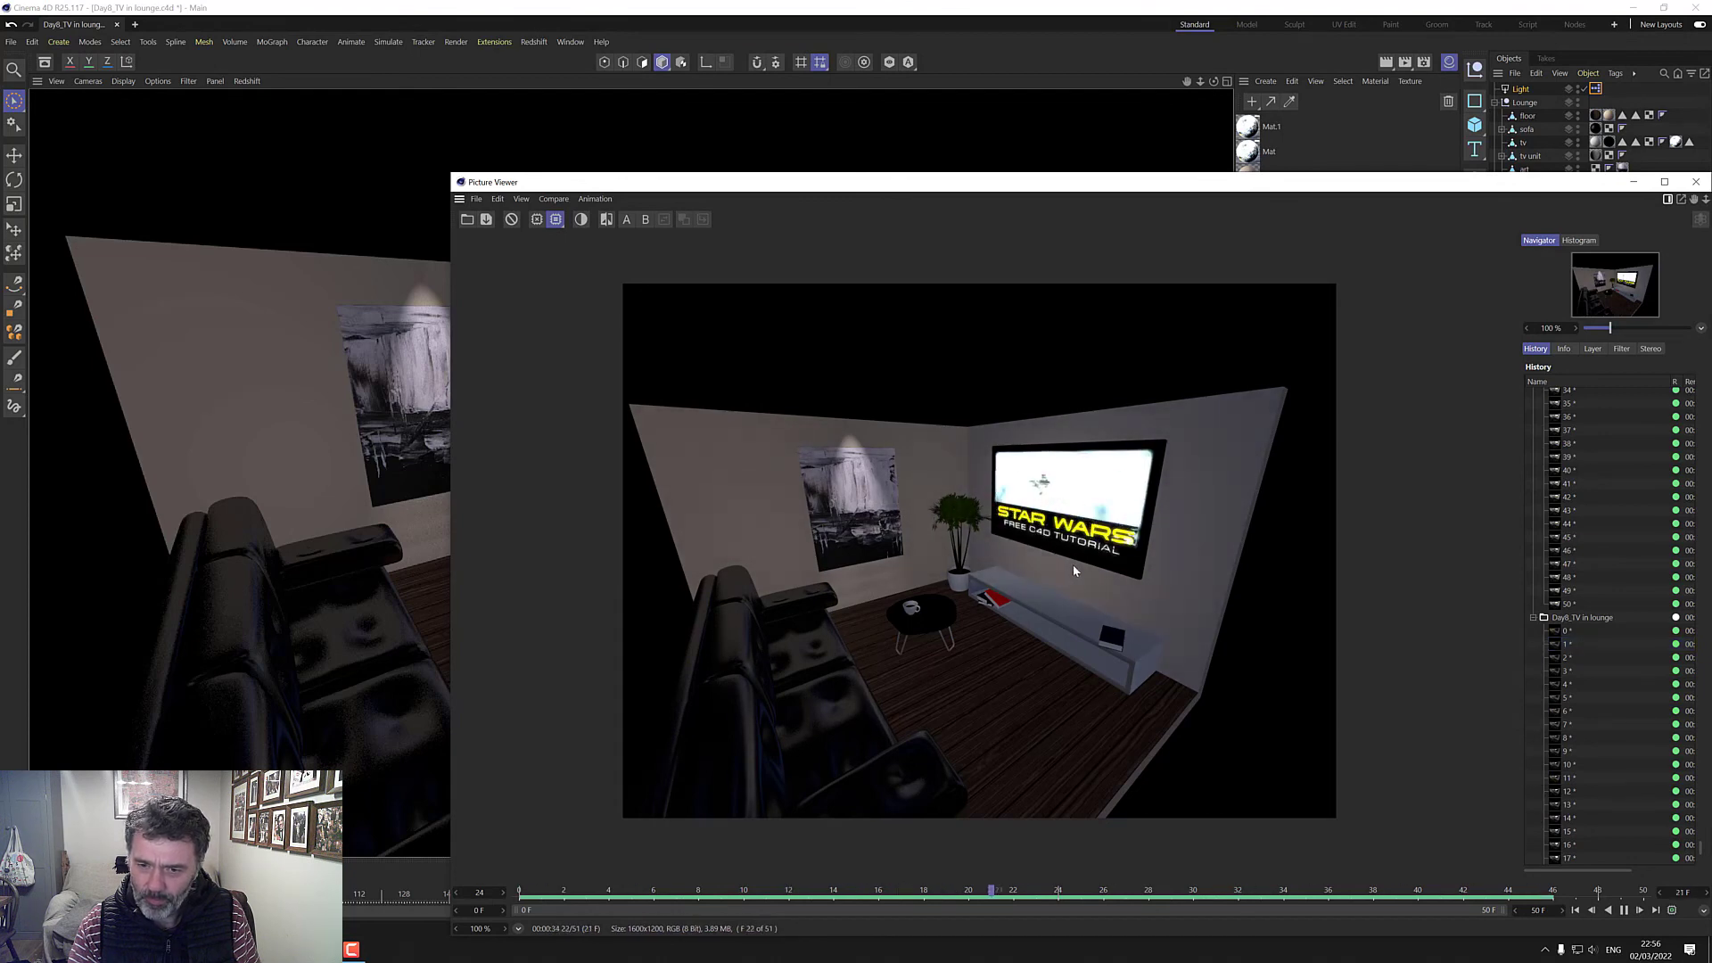
{"action": "left_click", "coordinate": [1625, 916]}
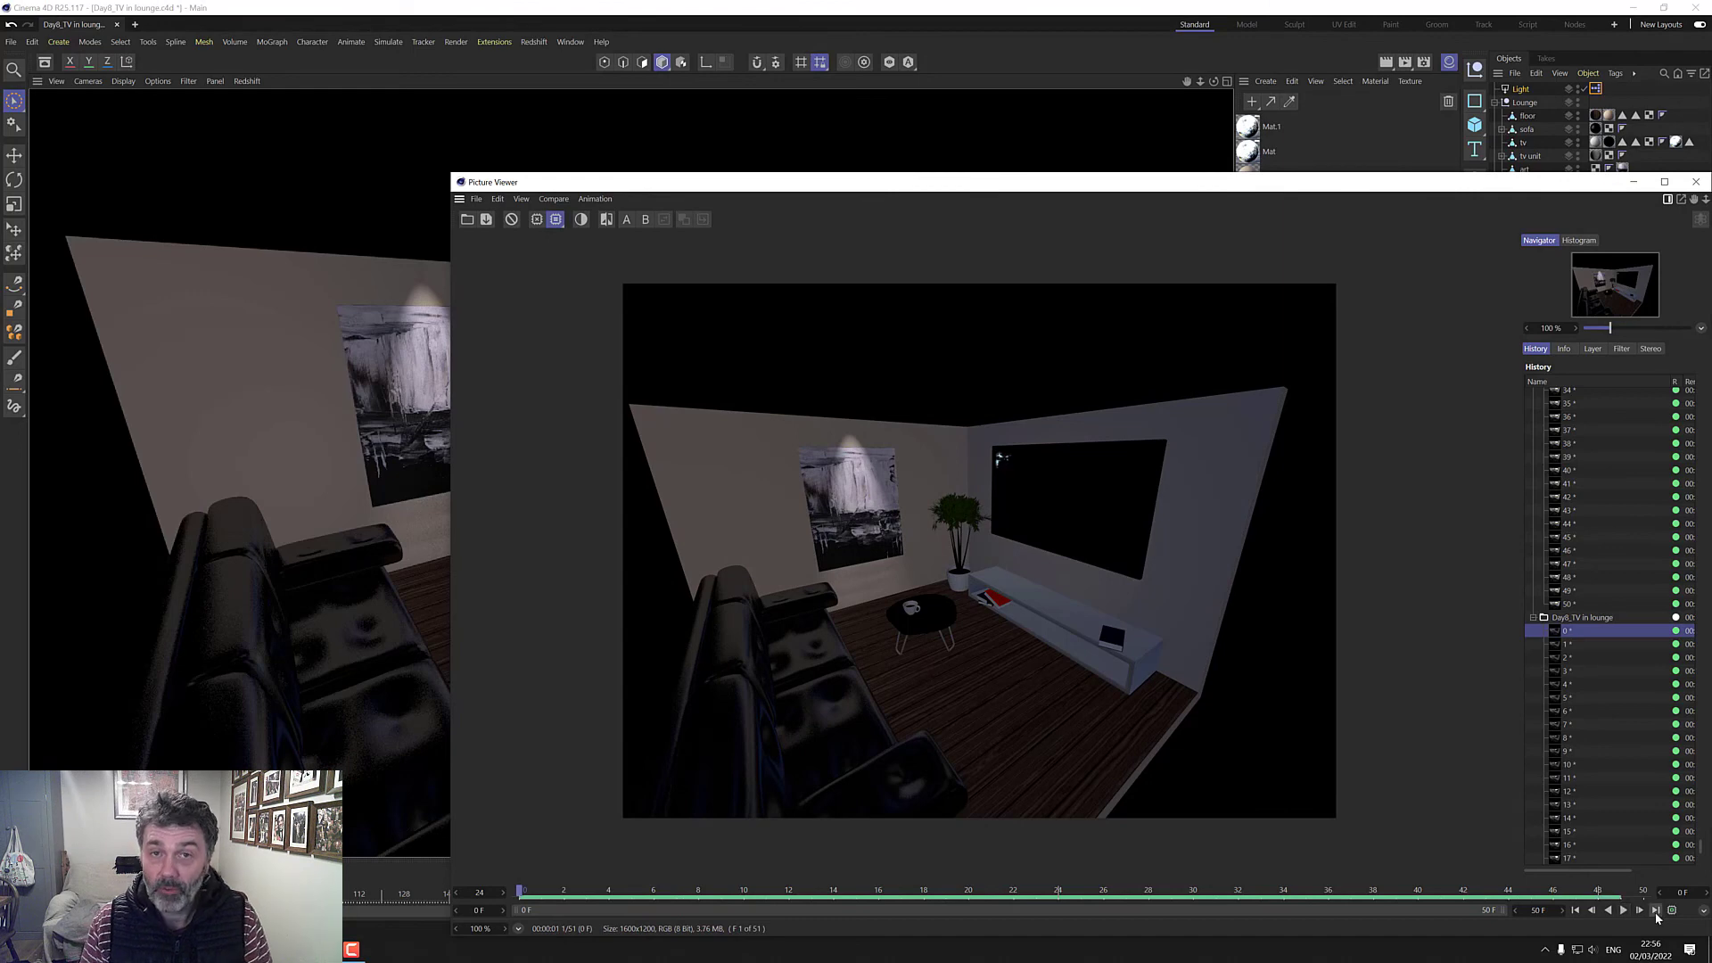